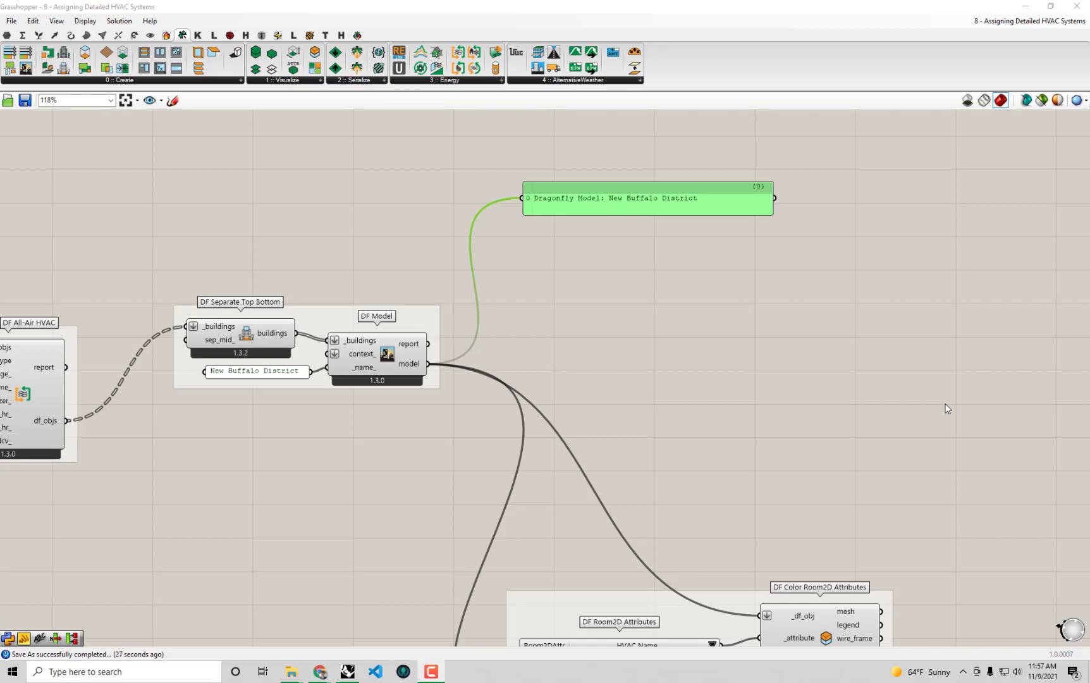
click(574, 168)
drag(596, 204, 598, 200)
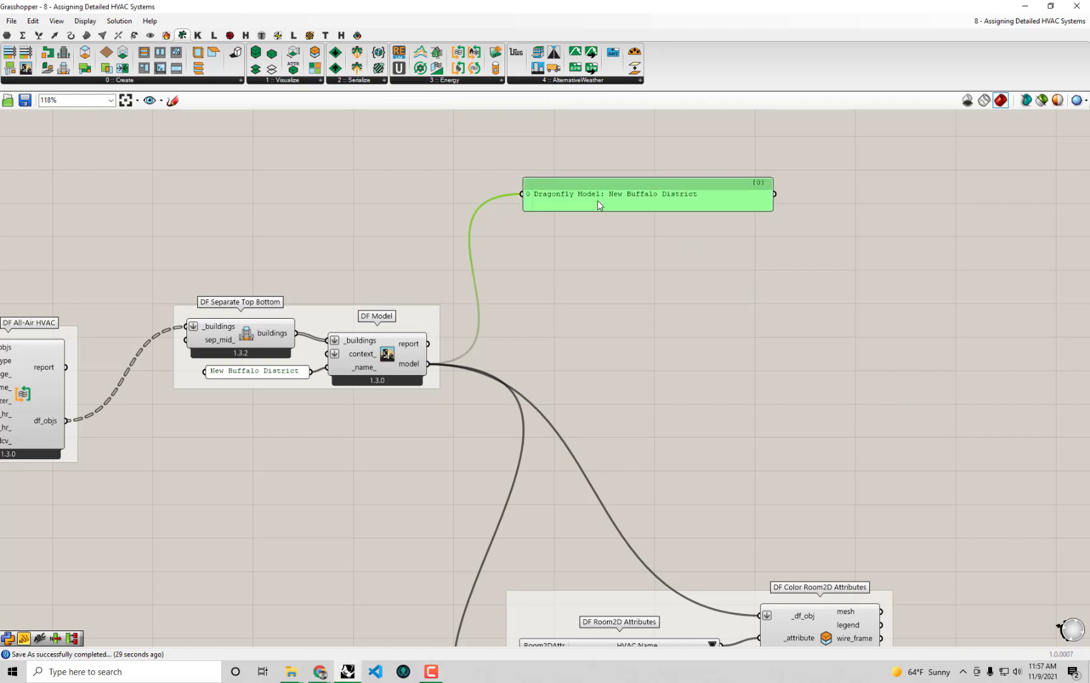
click(648, 266)
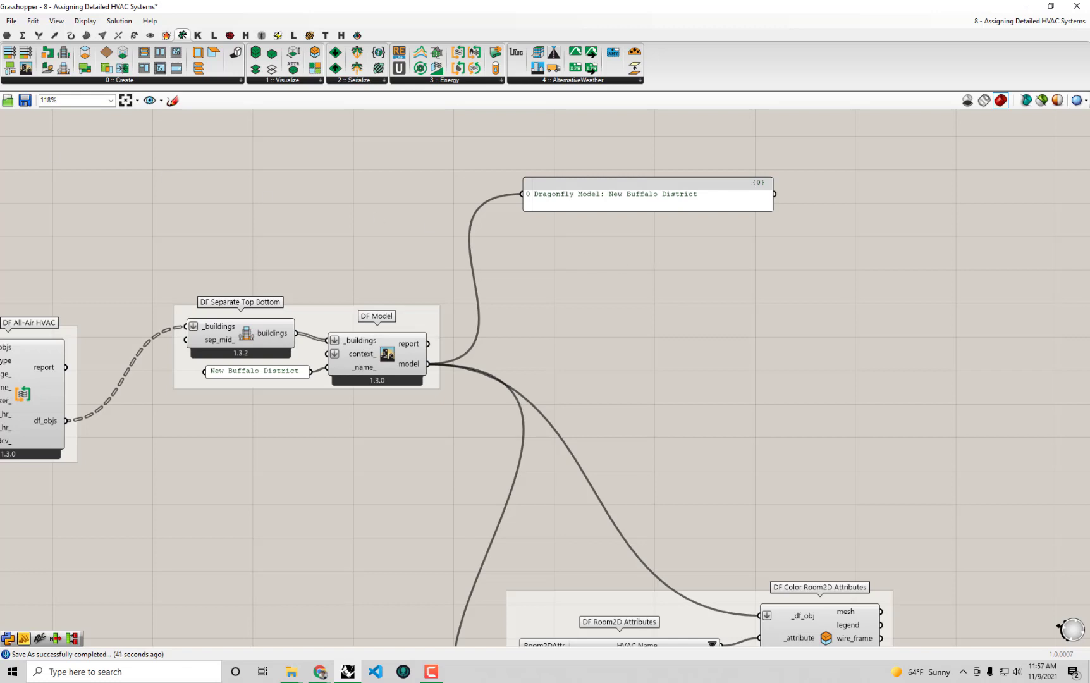
key(F10)
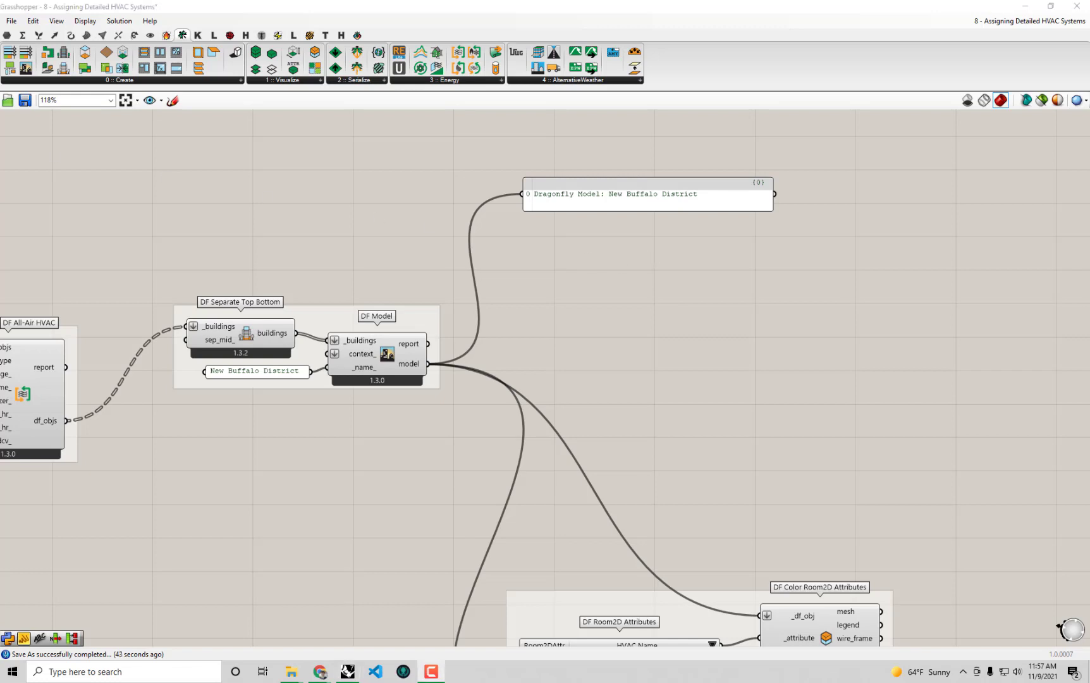
- Switch to Chrome and examine the SDK overview and primary use cases on the URBANopt documentation home page
click(319, 671)
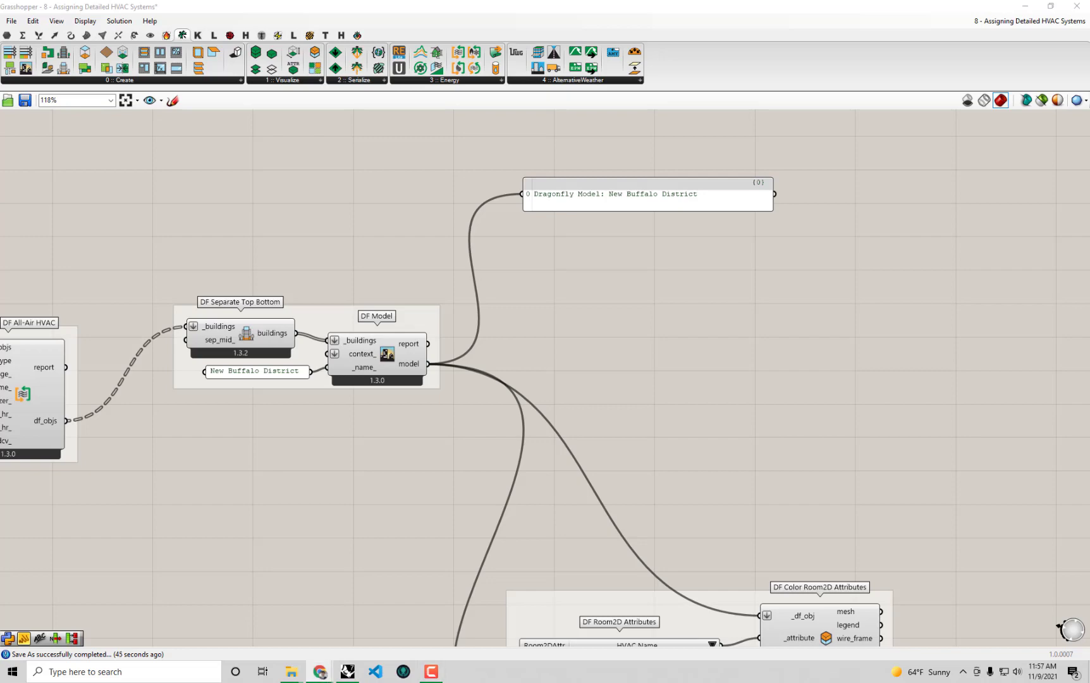
drag(95, 405, 553, 5)
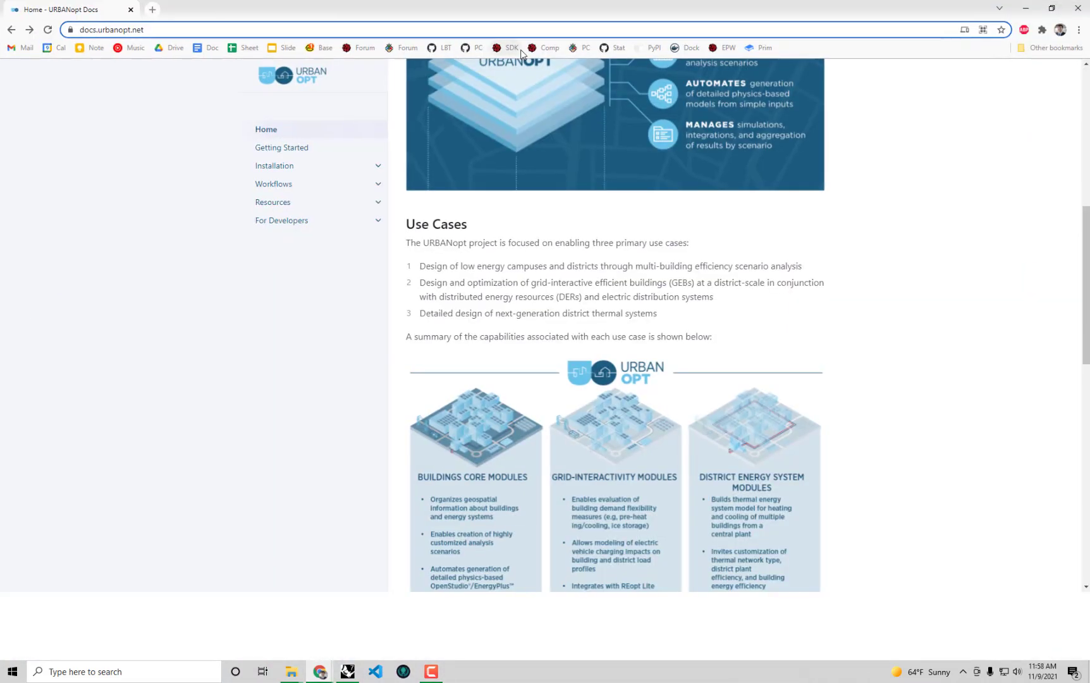
scroll(679, 237, up, 7)
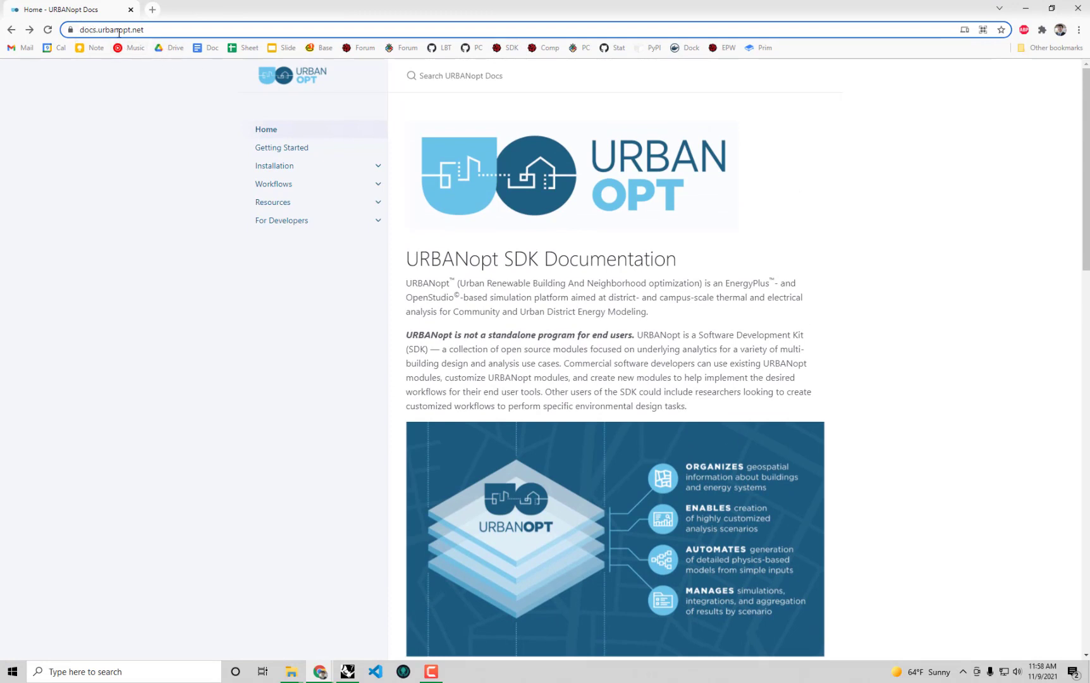
drag(151, 29, 86, 36)
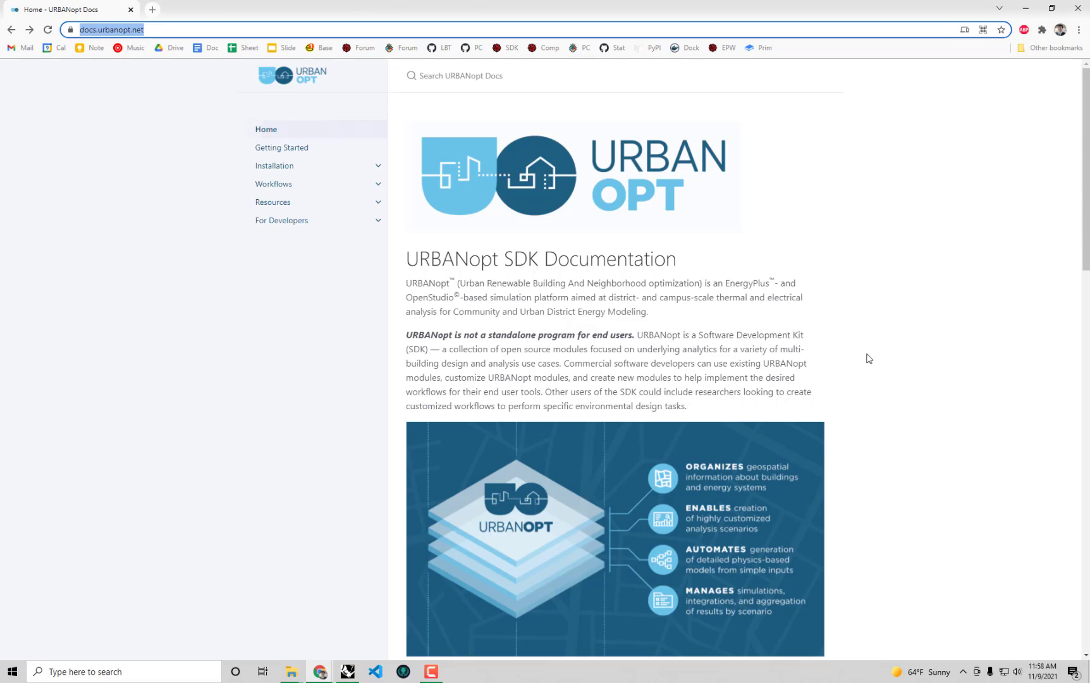
click(901, 319)
scroll(900, 316, down, 5)
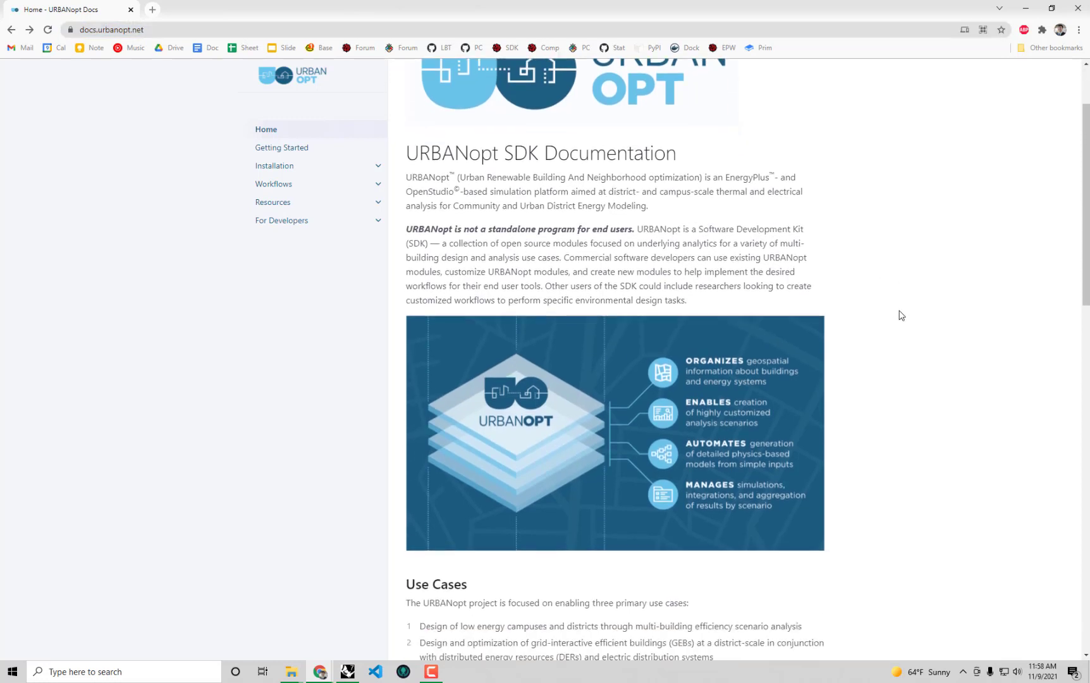
scroll(901, 309, down, 2)
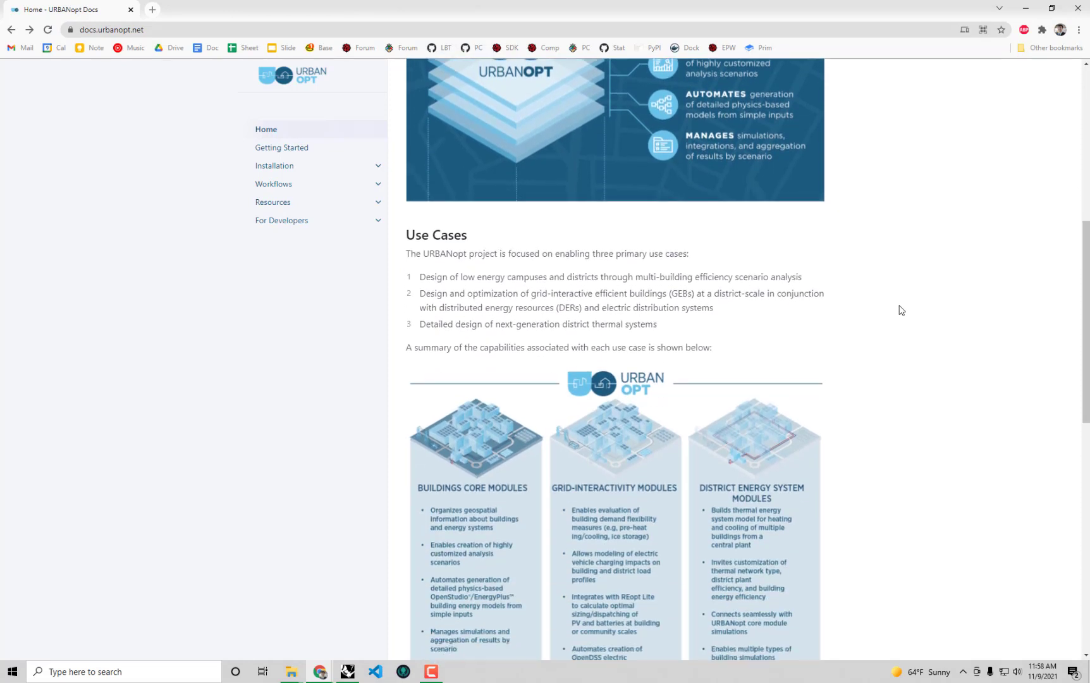
scroll(945, 316, up, 4)
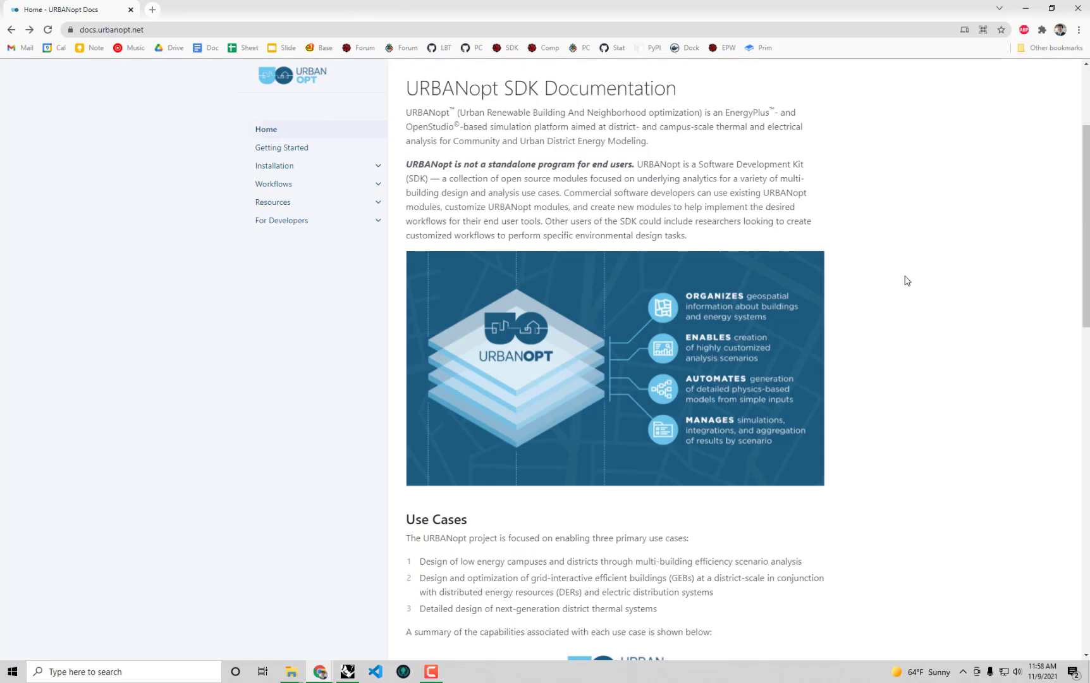
scroll(905, 276, up, 1)
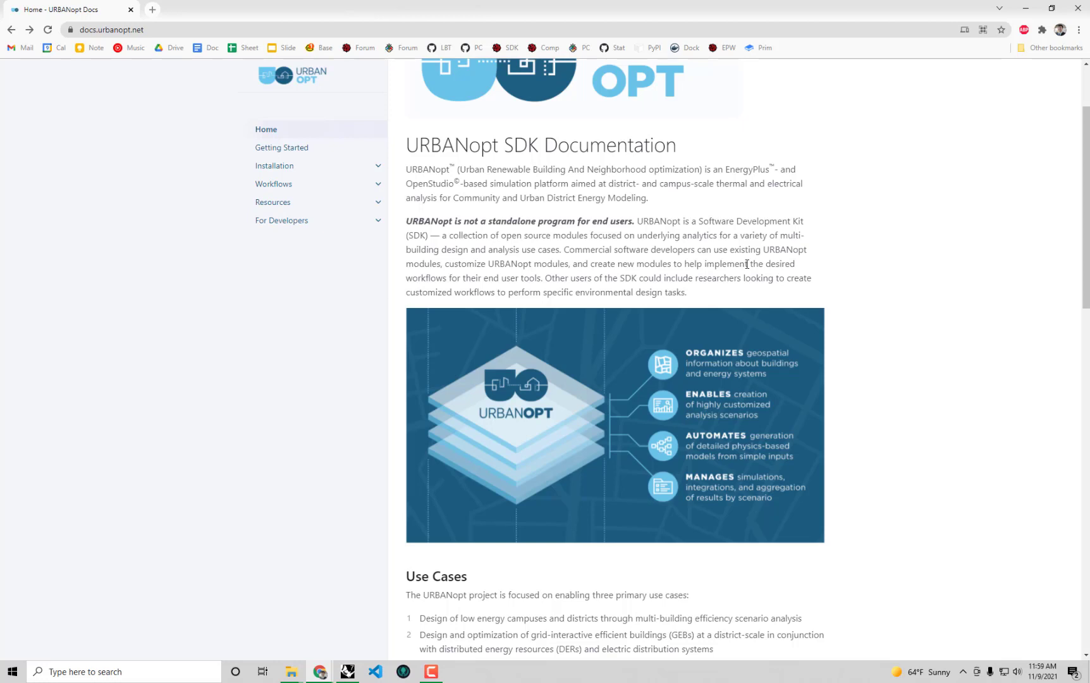
scroll(747, 264, up, 2)
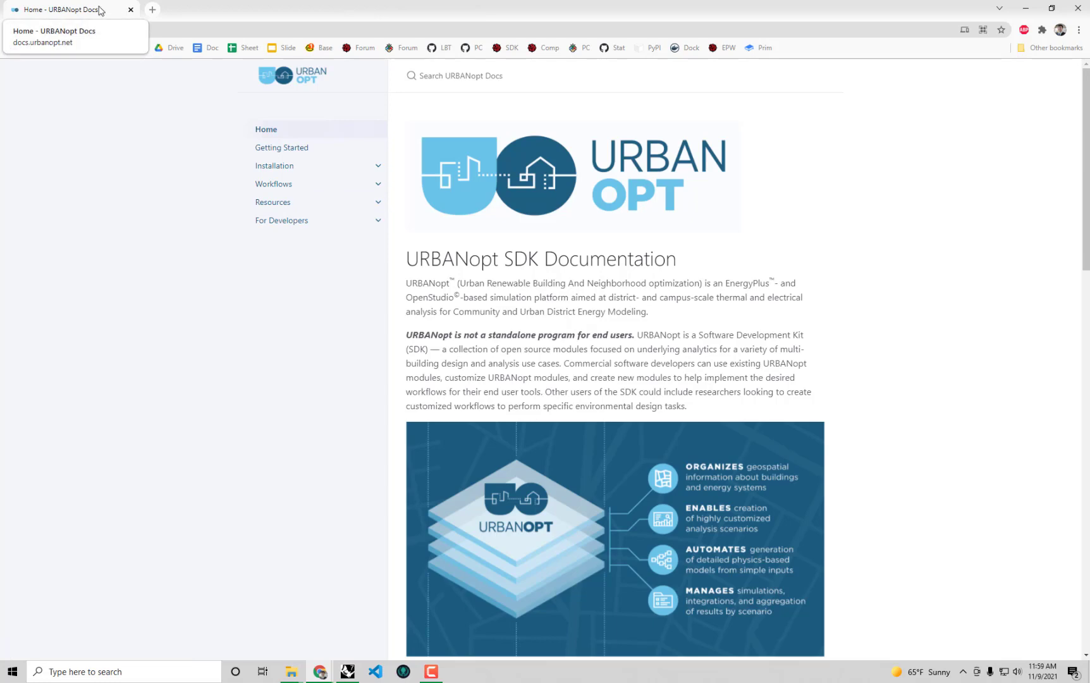
drag(99, 10, 16, 230)
key(super+Down)
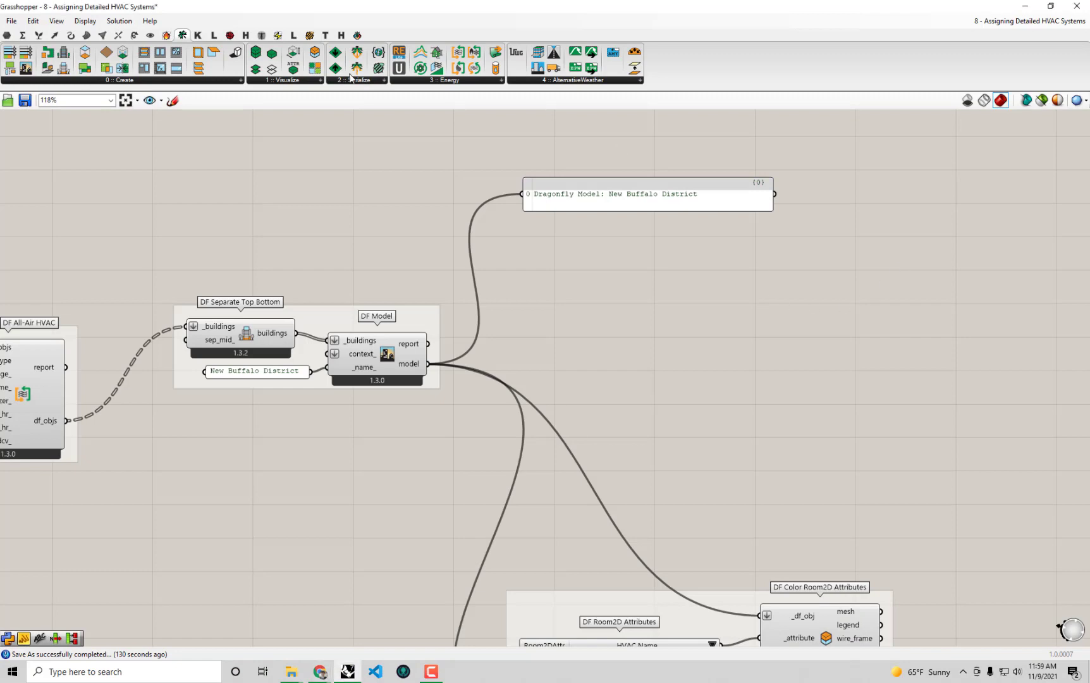
- Add a DF Run URBANopt component to the Grasshopper canvas, well to the right of the DF Model component
click(428, 81)
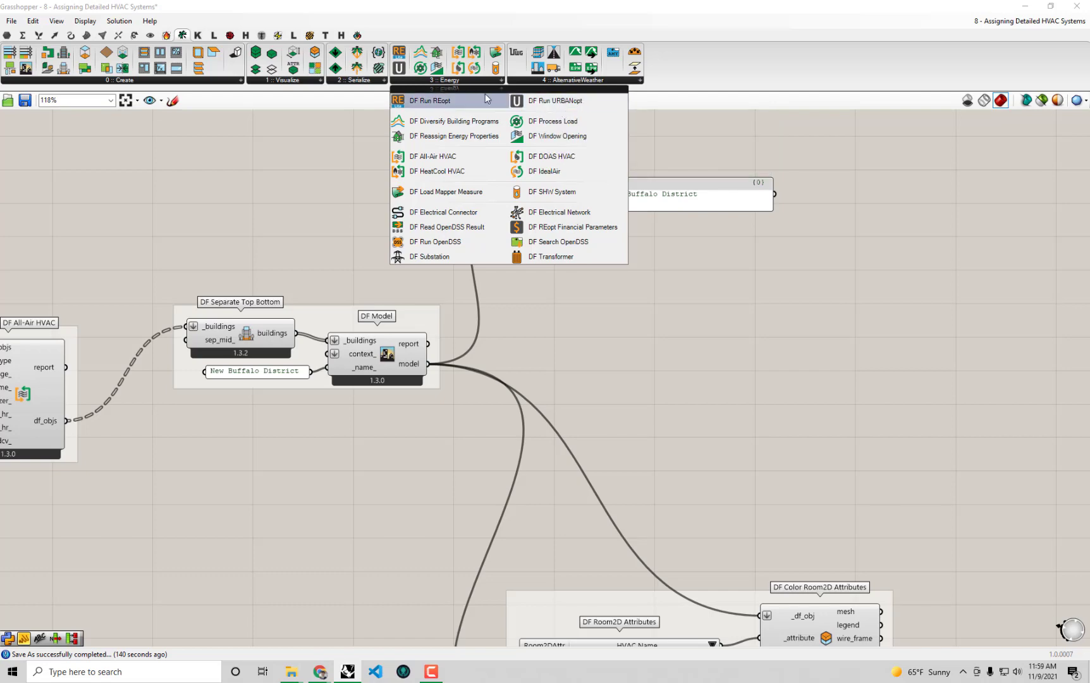
drag(563, 103, 855, 196)
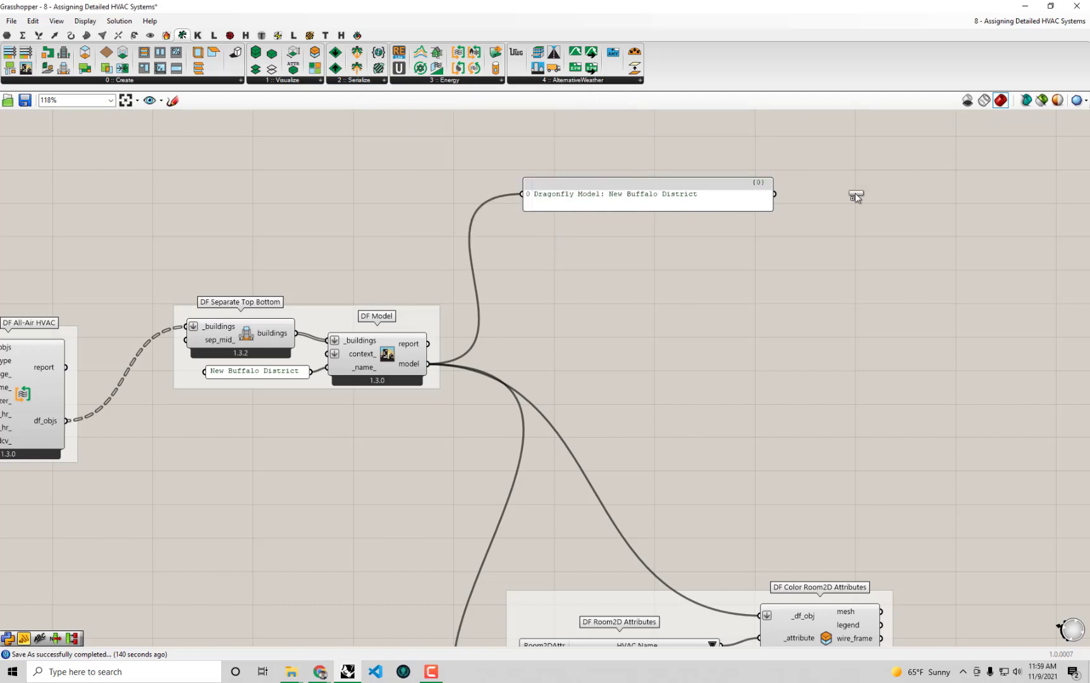
drag(946, 345, 946, 345)
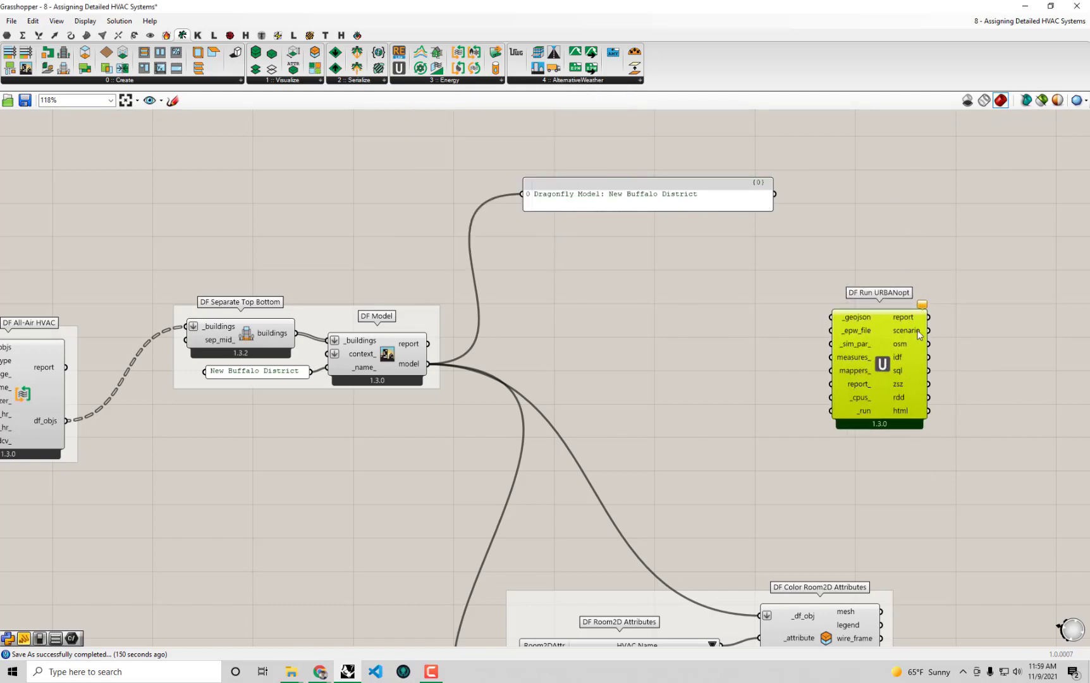
scroll(896, 312, up, 2)
scroll(883, 304, down, 1)
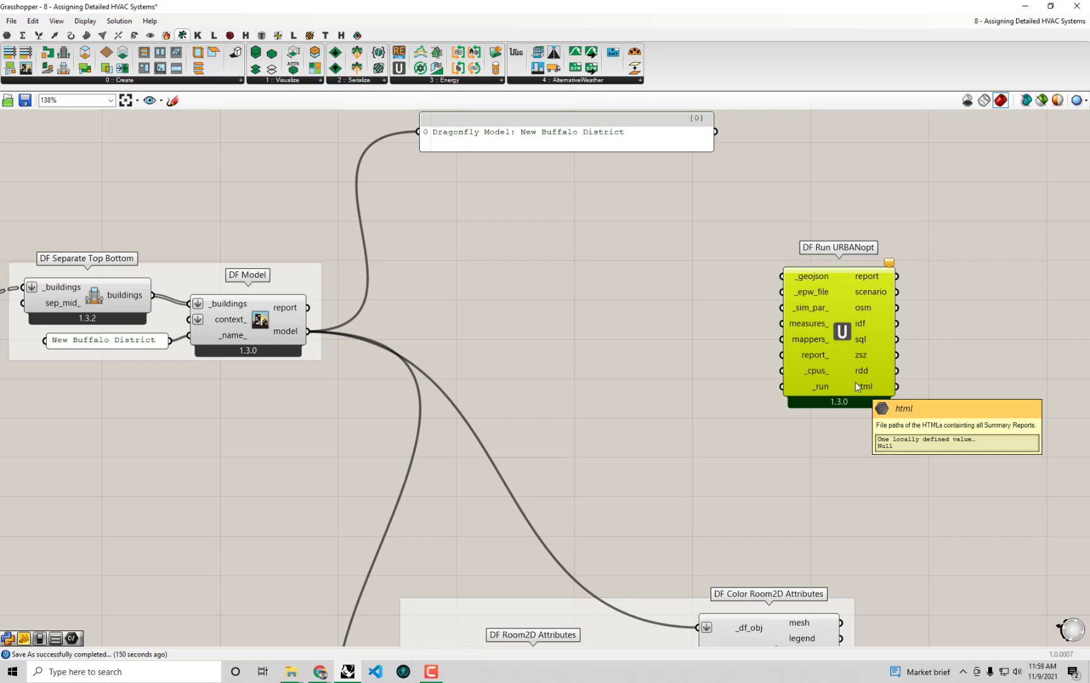
scroll(829, 306, up, 1)
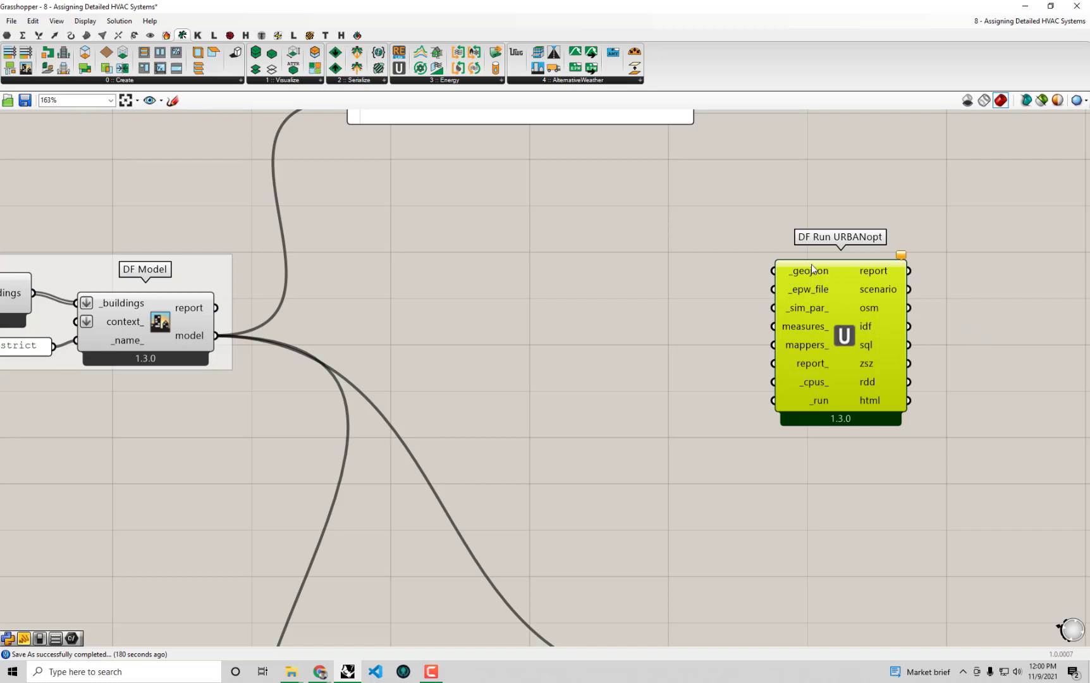
mouse_move(816, 277)
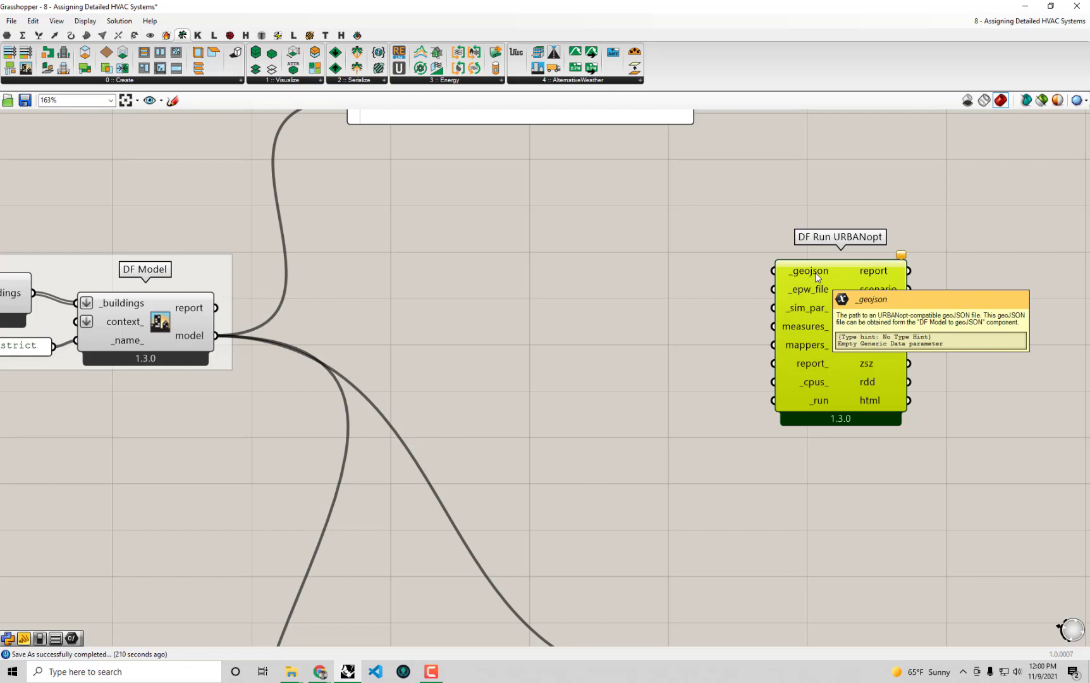
drag(853, 389, 948, 364)
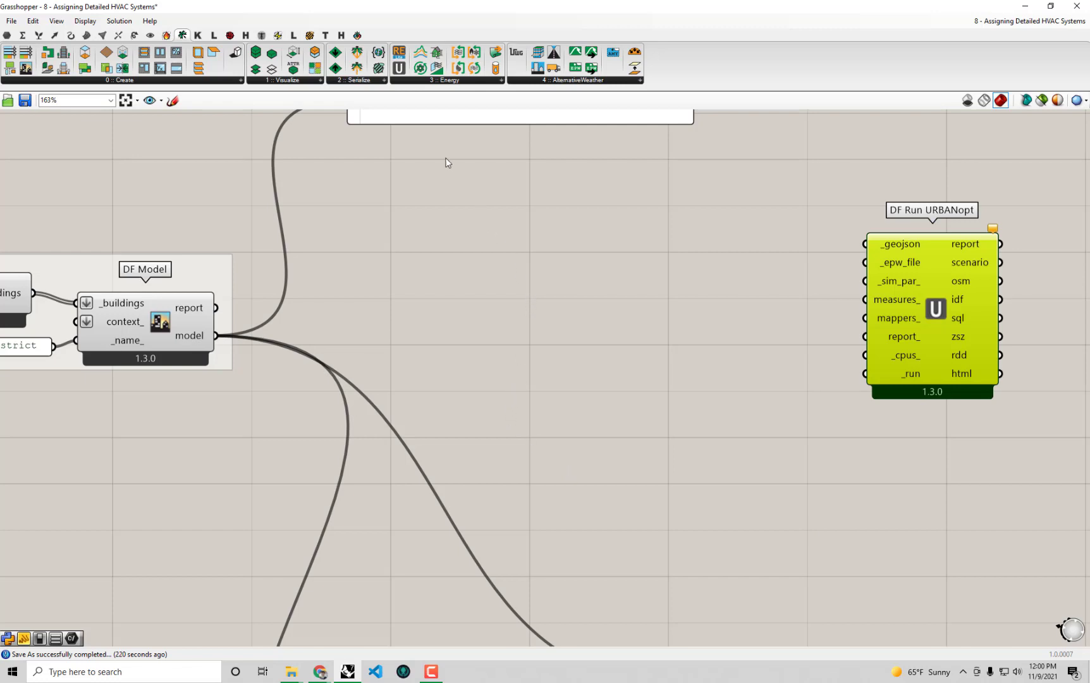
- Add a DF Model To geoJSON component between the DF Model and DF Run URBANopt components
click(374, 82)
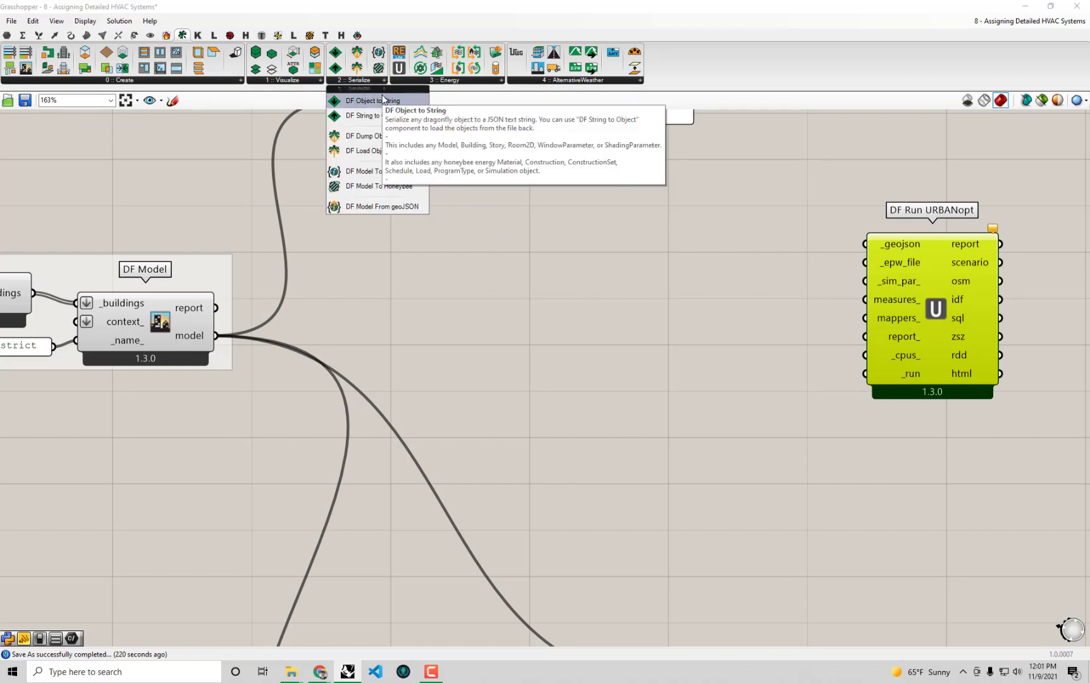
click(418, 175)
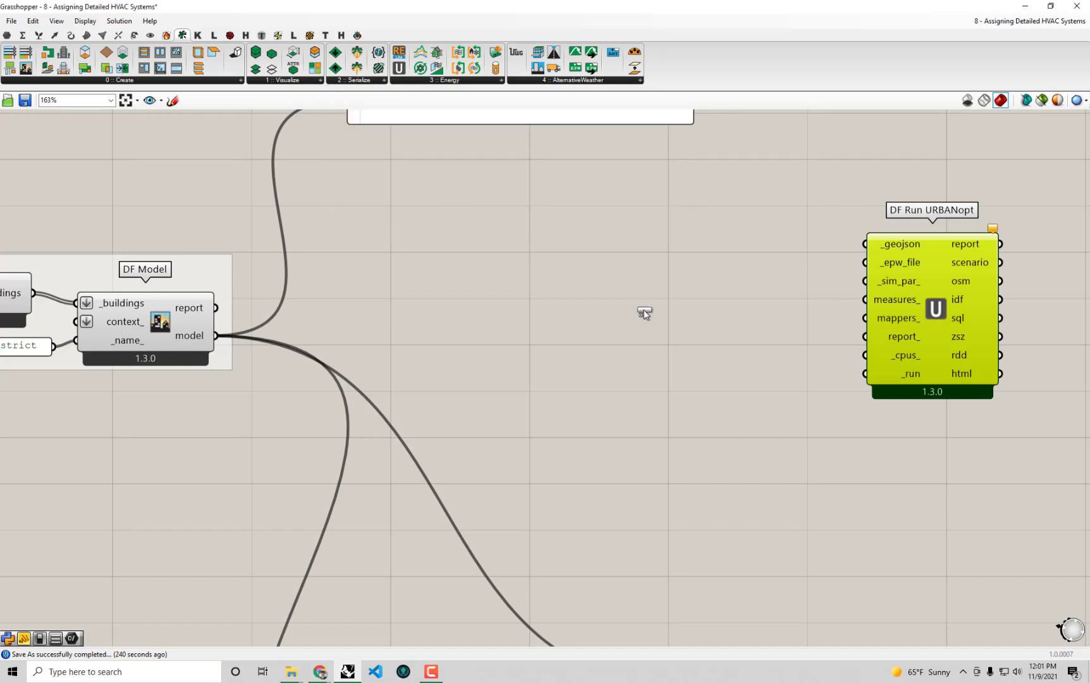
click(588, 321)
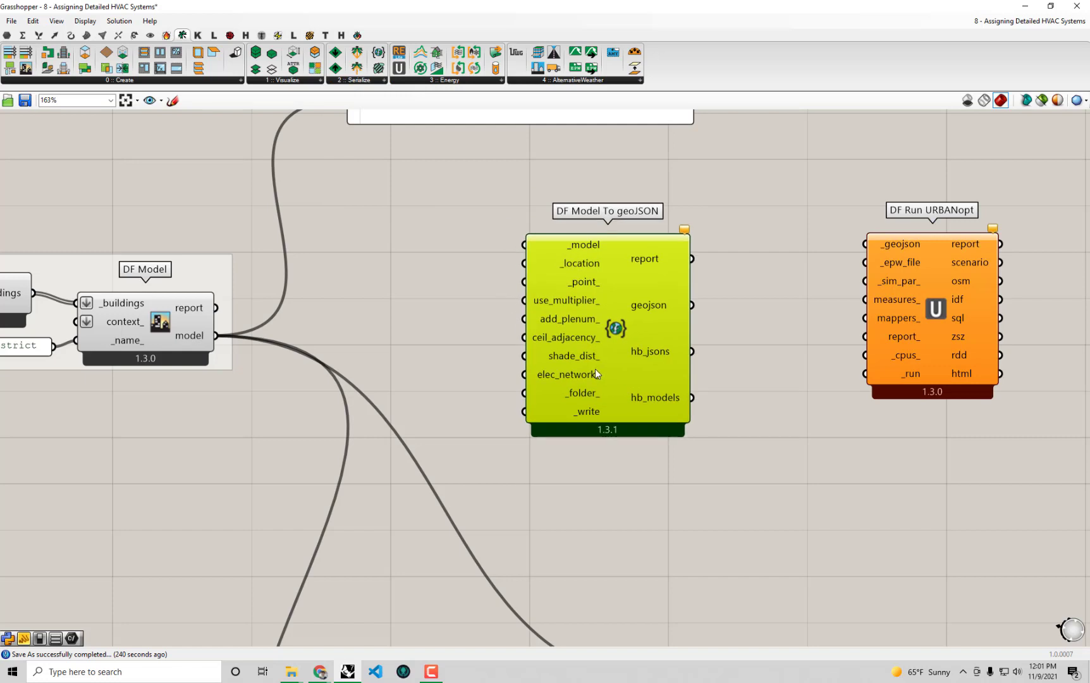
mouse_move(679, 280)
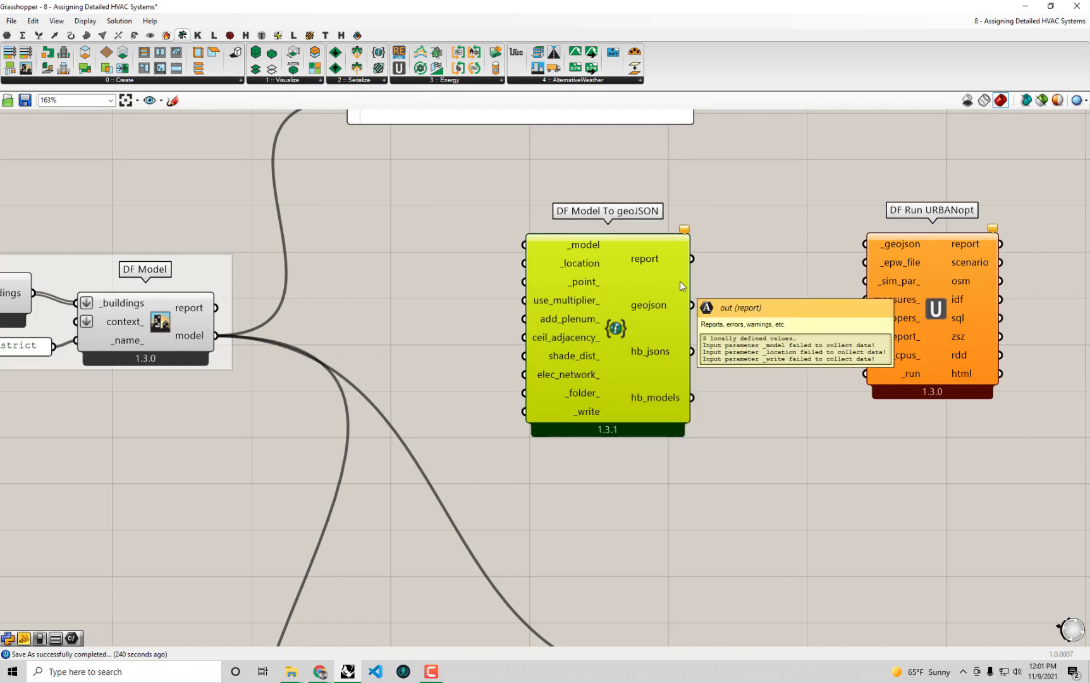
right_drag(609, 265, 617, 345)
click(601, 187)
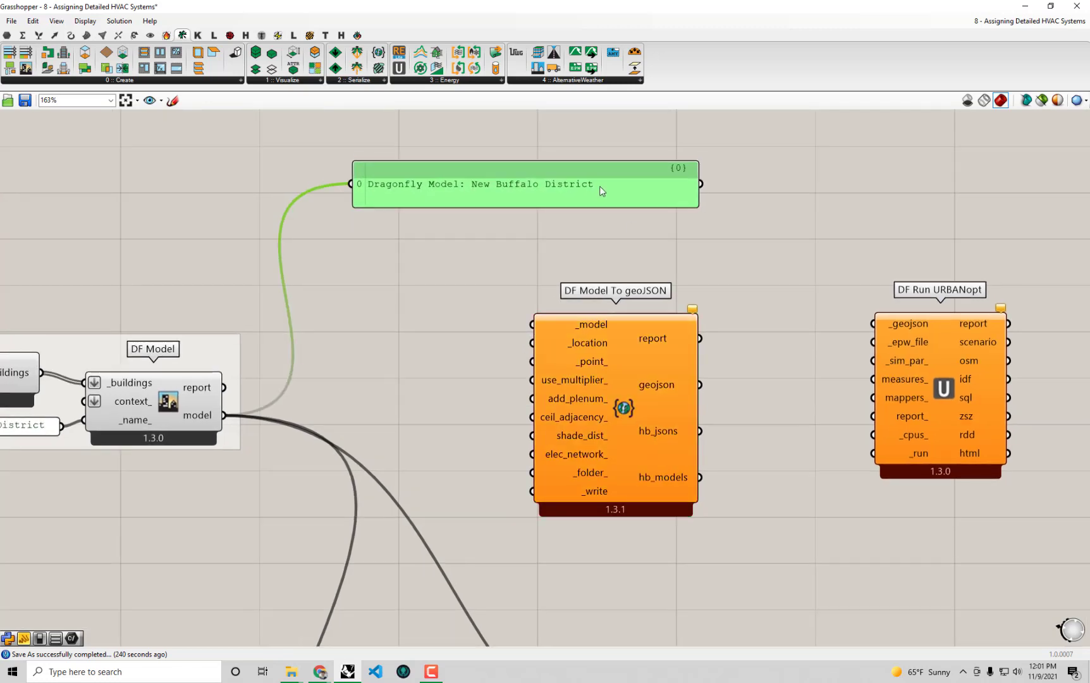
click(183, 410)
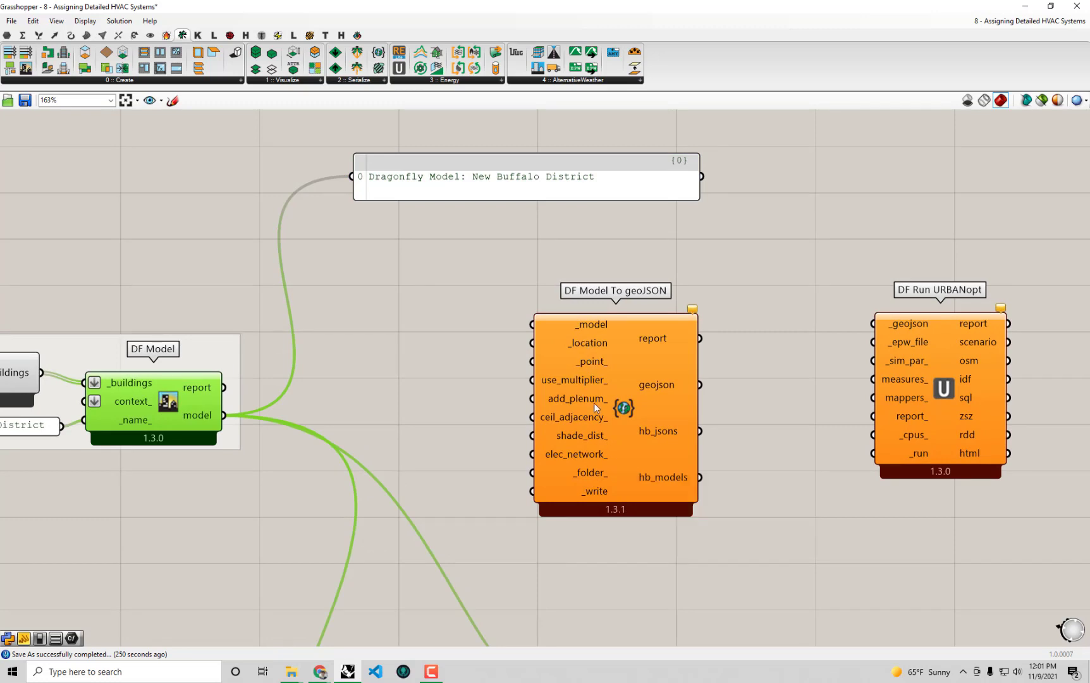
- Move the DF Model To geoJSON component down beside the DF Model To Honeybee component to compare their inputs
right_drag(594, 402, 591, 352)
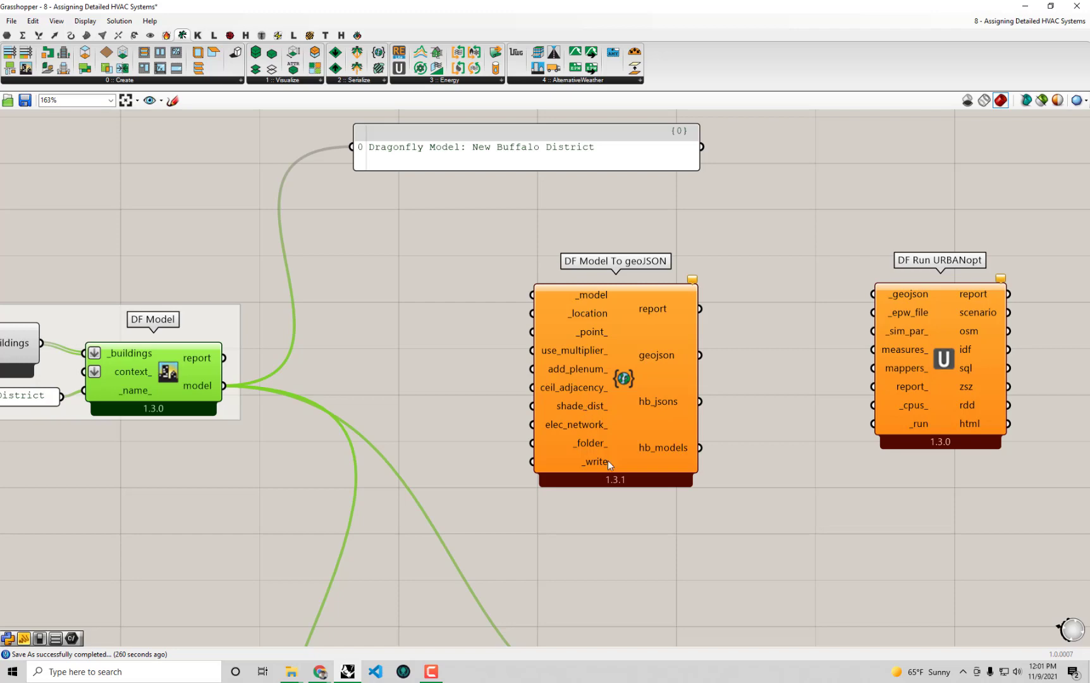
right_drag(617, 548, 608, 309)
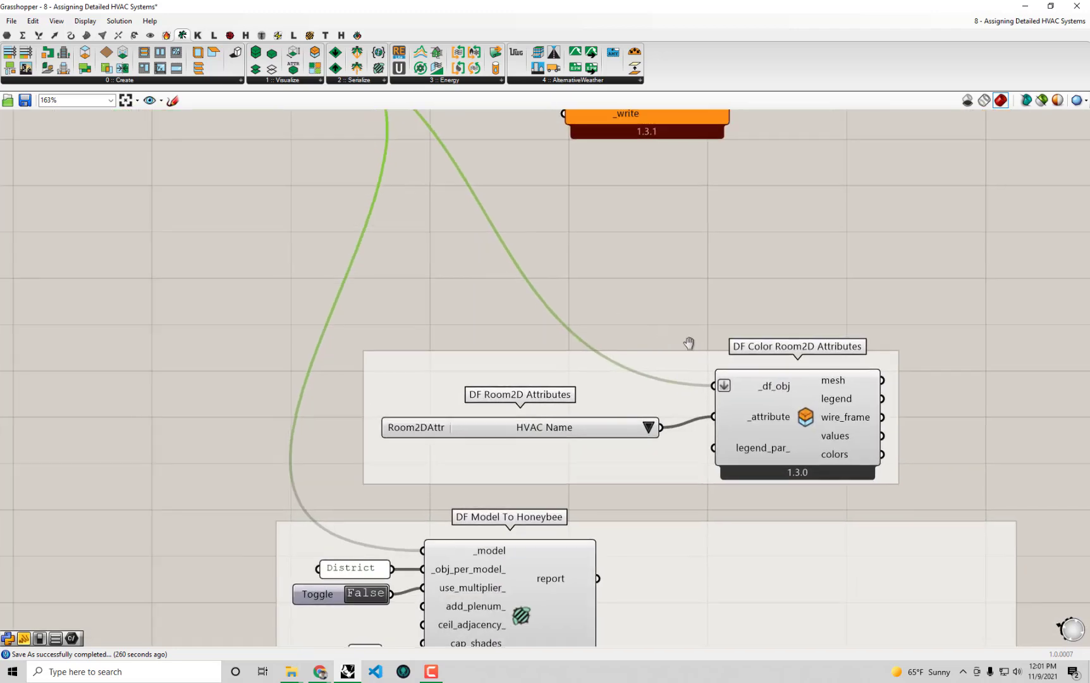
scroll(731, 194, down, 2)
drag(731, 194, 387, 595)
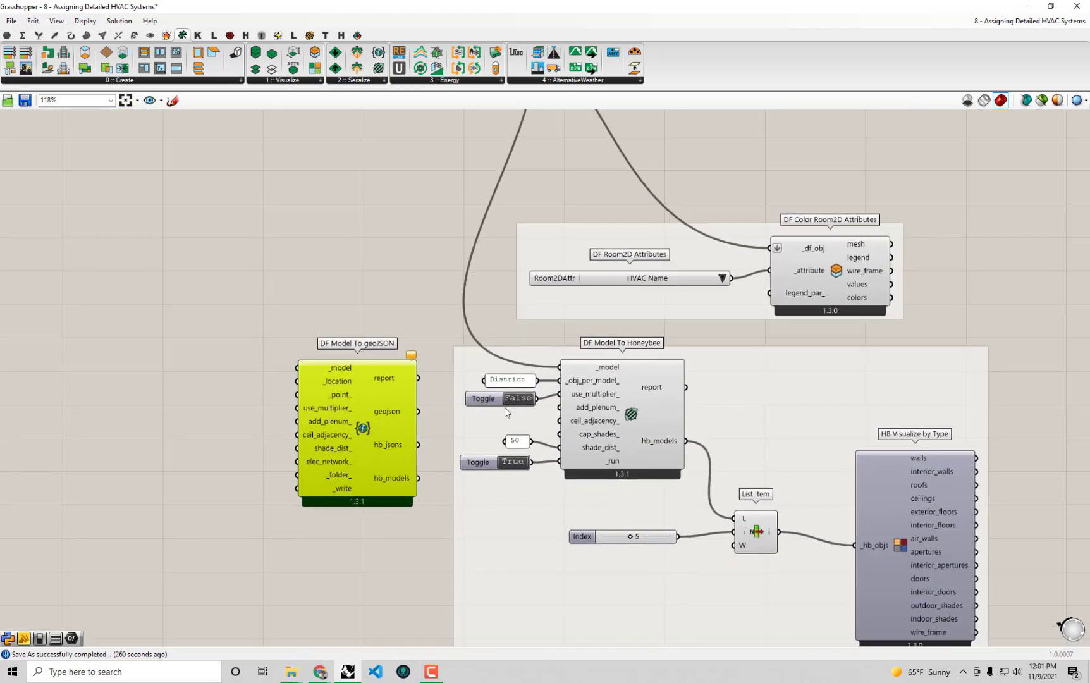
scroll(552, 426, up, 2)
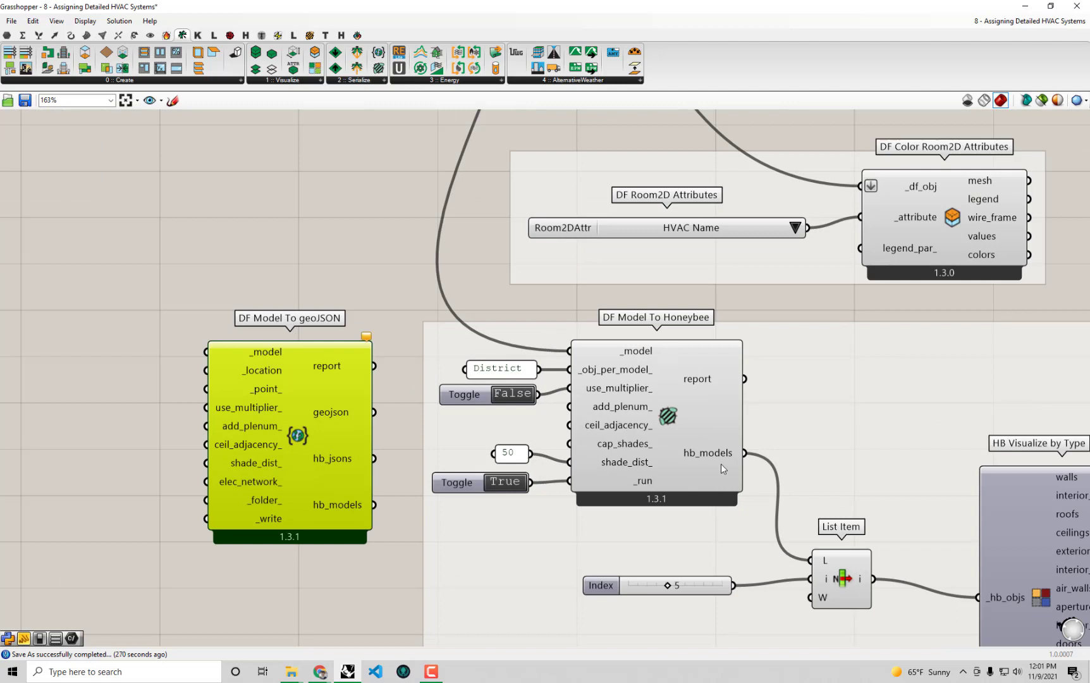
mouse_move(720, 464)
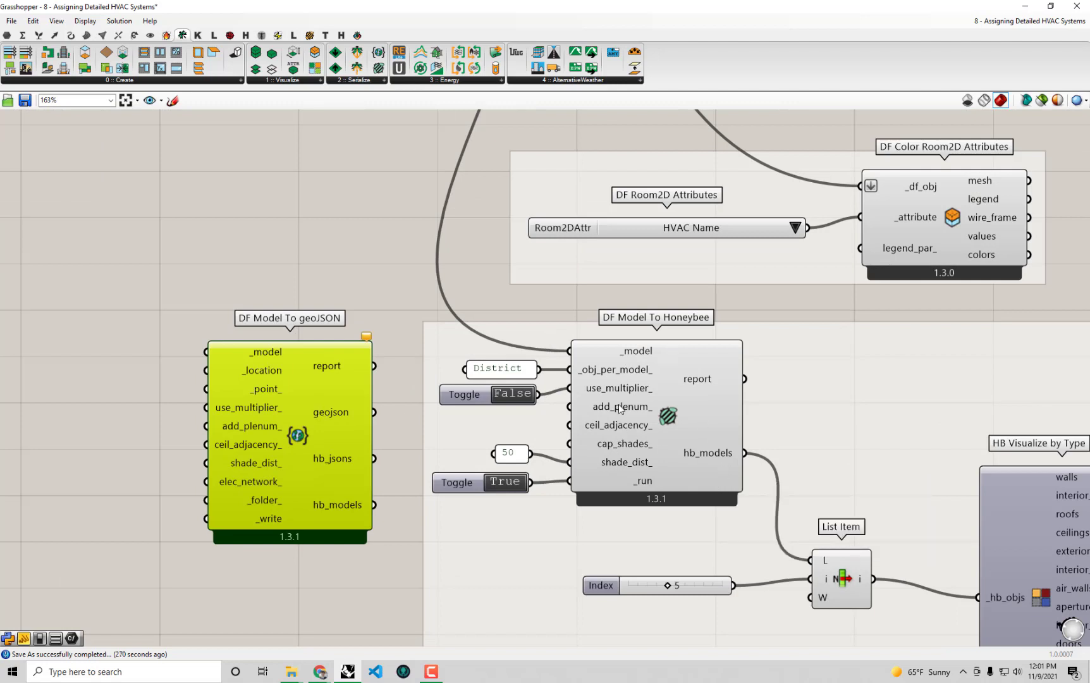
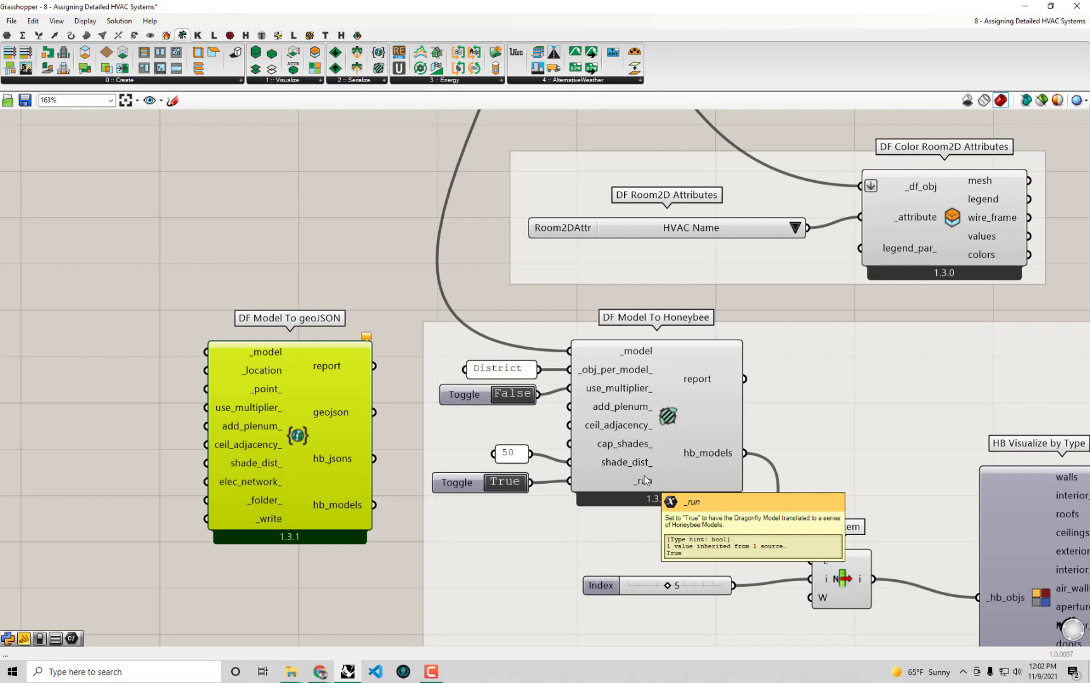
- Copy the False toggle and 50 panel beside DF Model To geoJSON, wiring them to its use_multiplier_ and shade_dist_ inputs
click(516, 455)
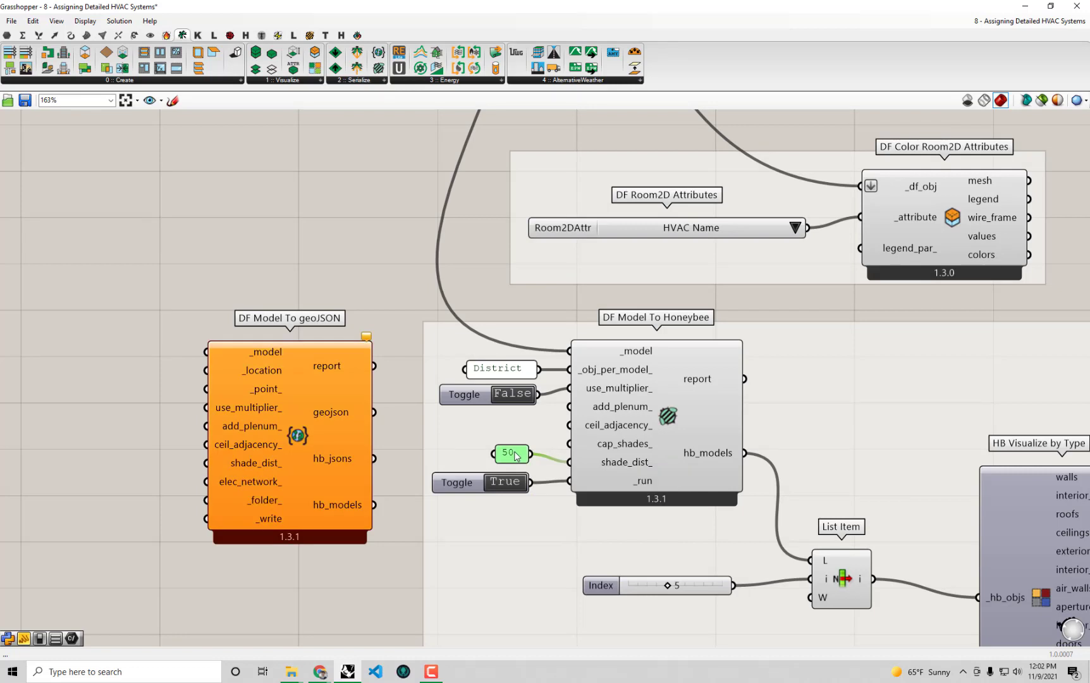
shift+click(477, 395)
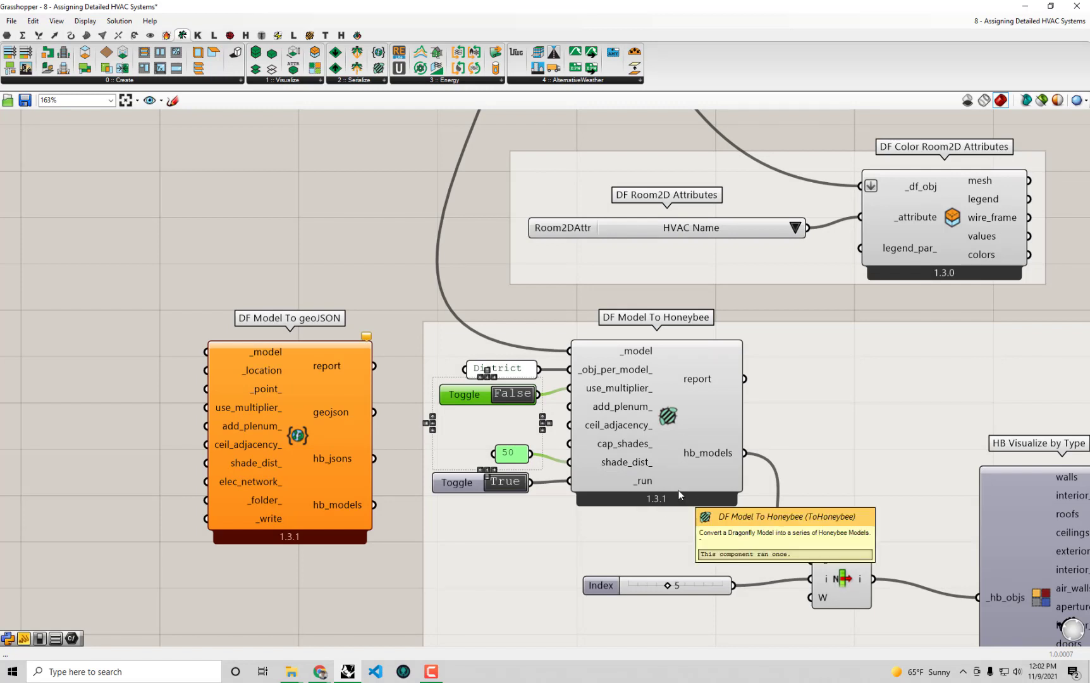
drag(494, 410, 206, 408)
click(177, 475)
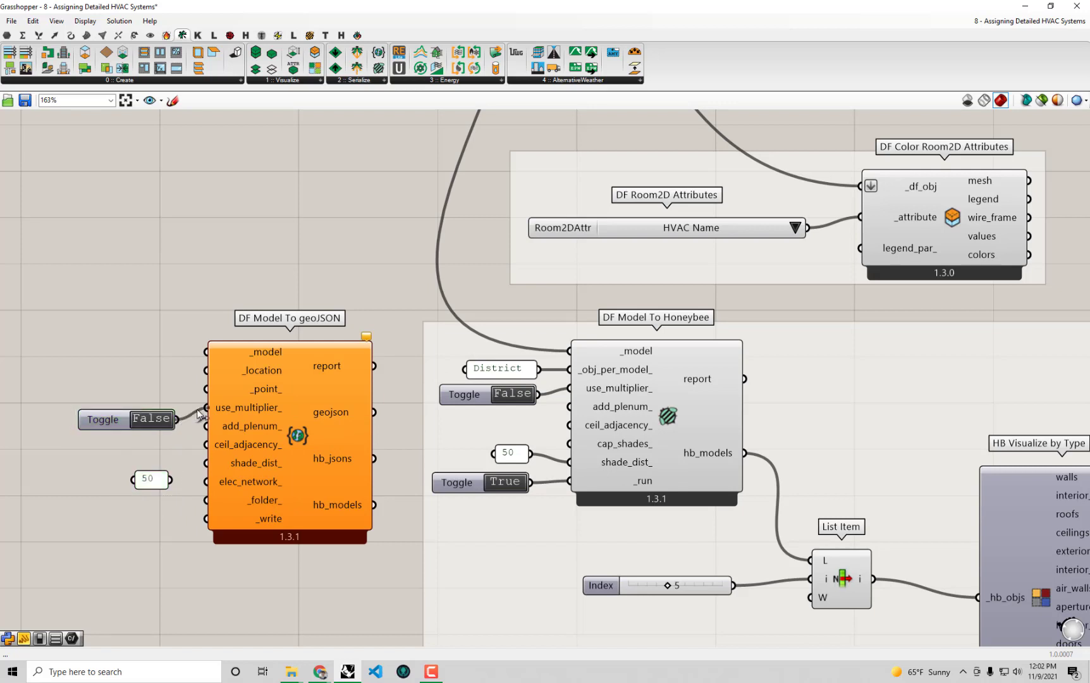
drag(176, 478, 206, 463)
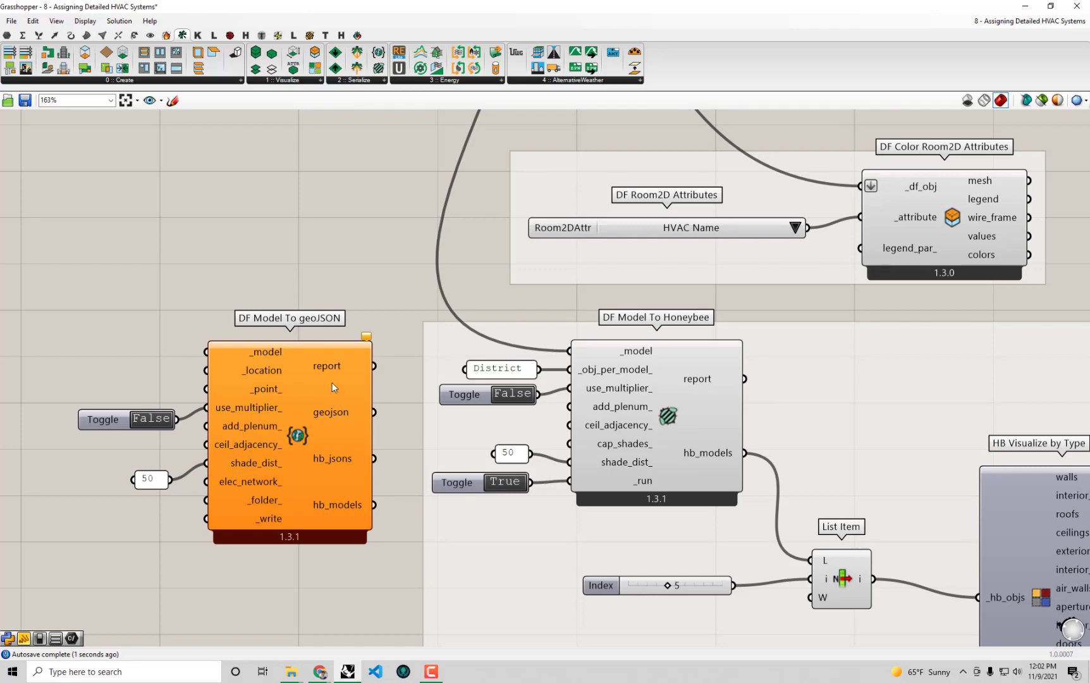
click(115, 421)
drag(116, 422, 123, 414)
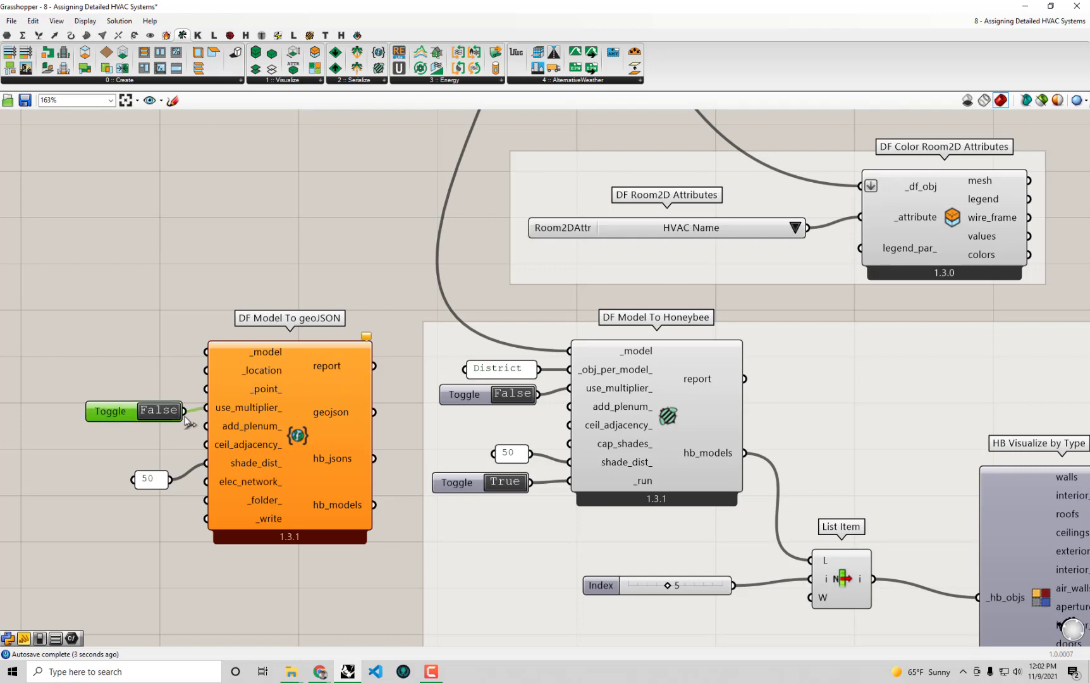
- Arrange the Grasshopper window on half of the screen so the Rhino viewport shows beside it
drag(503, 5, 1088, 247)
double_click(1052, 245)
scroll(912, 322, down, 2)
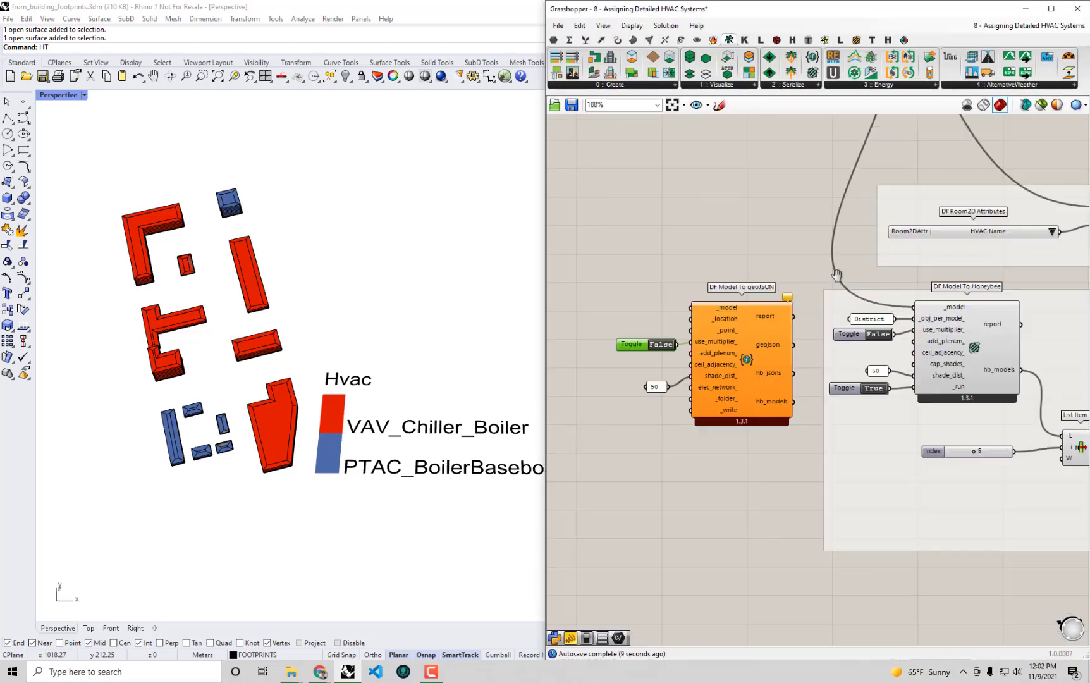
- Turn off the preview of the DF Color Room2D Attributes component
right_drag(1014, 297, 759, 280)
click(884, 207)
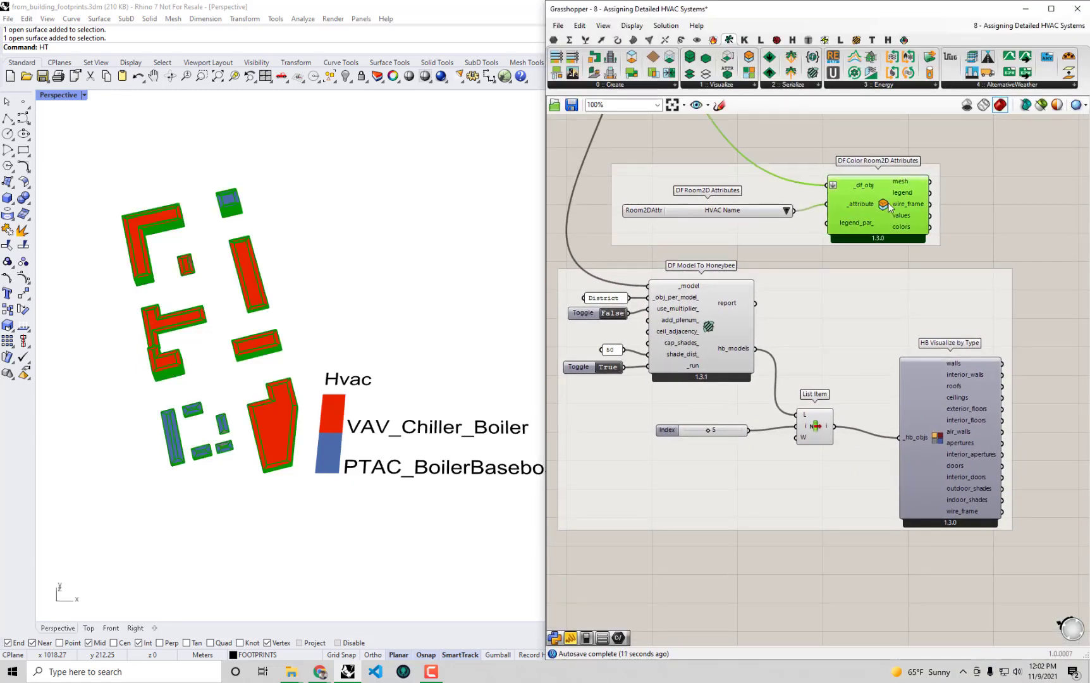
right_click(884, 207)
click(922, 293)
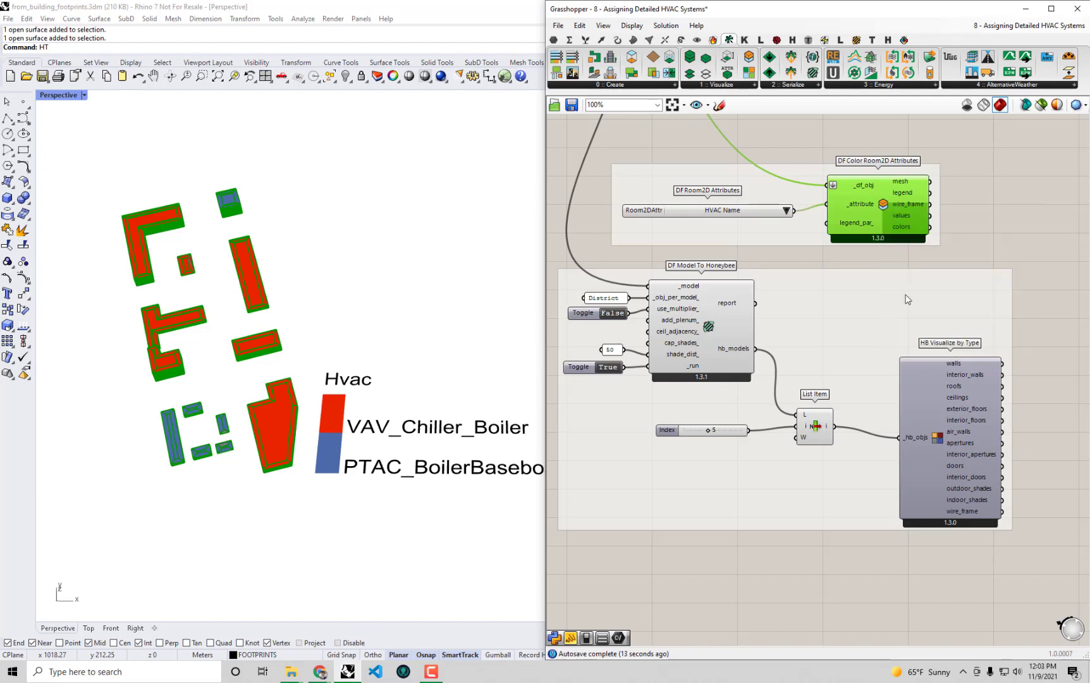
- Turn on the preview of the HB Visualize by Type component and inspect the buildings' storeys and windows up close in Rhino
right_click(938, 440)
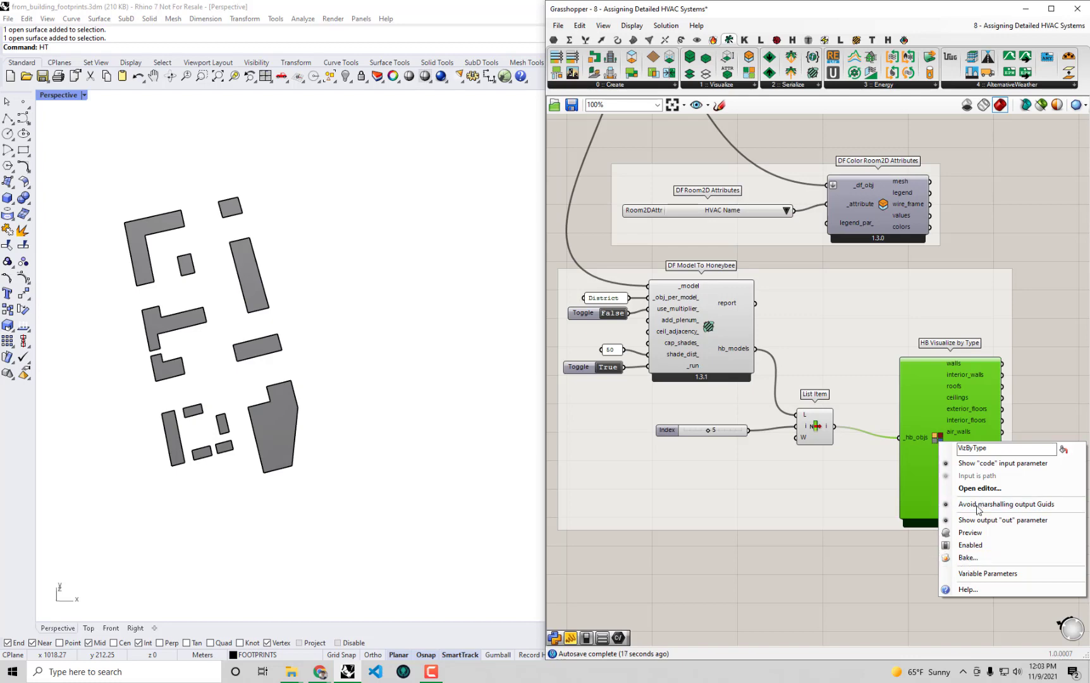
click(970, 532)
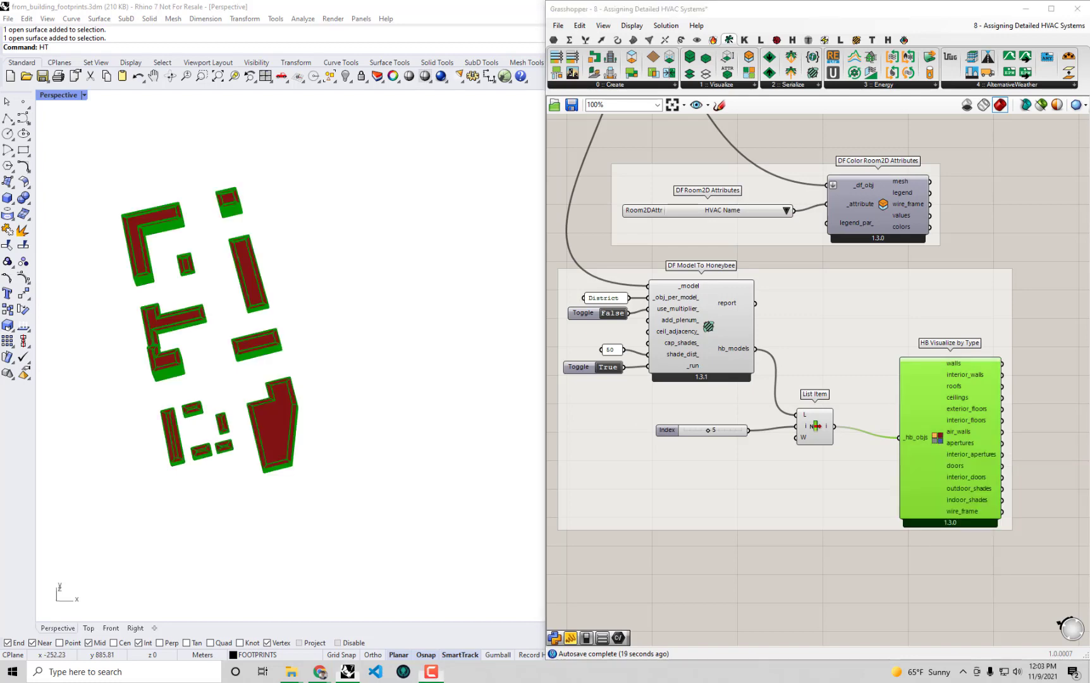
click(854, 596)
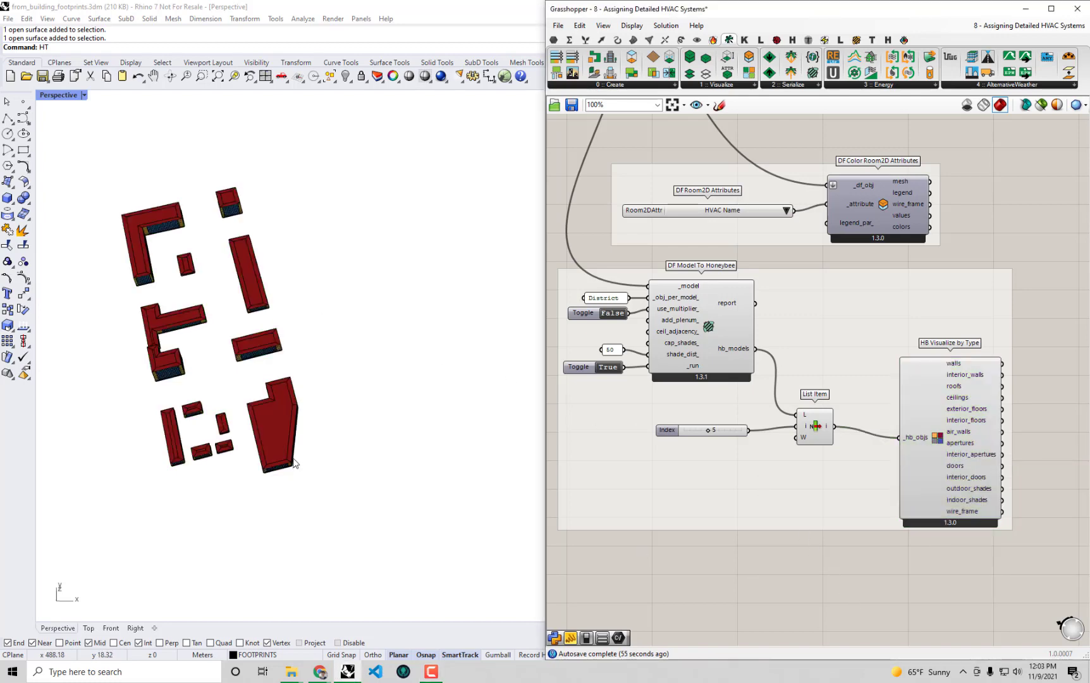
right_drag(189, 354, 131, 255)
scroll(158, 297, up, 4)
right_drag(175, 322, 205, 240)
scroll(204, 239, up, 5)
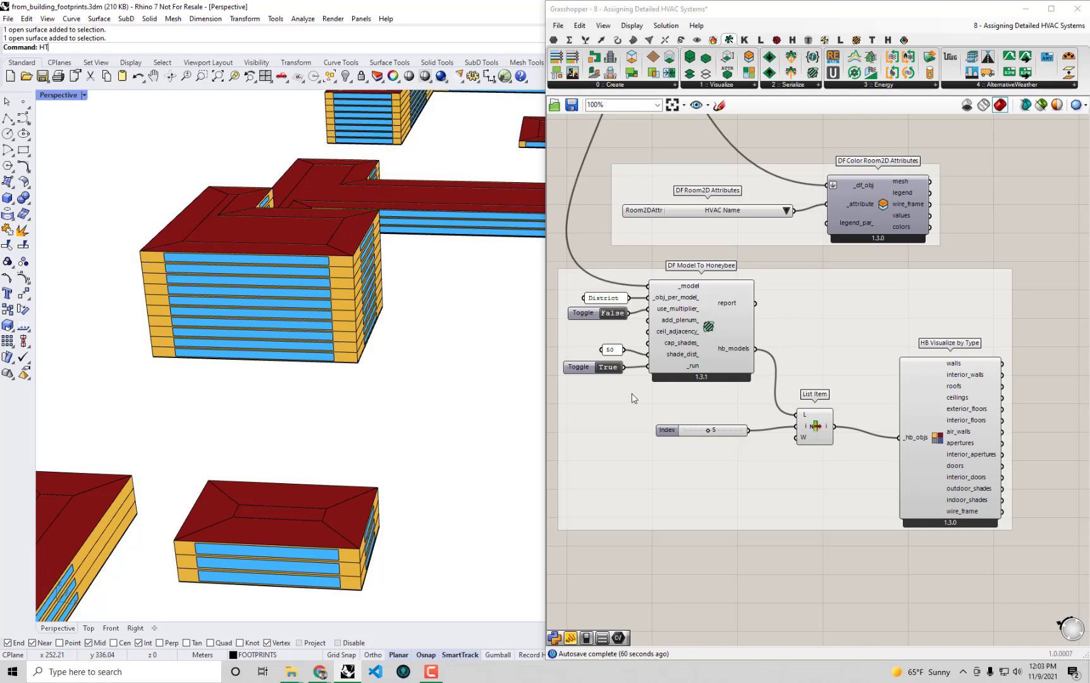
- Move DF Model To geoJSON with its toggle and panel up between the DF Model and DF Run URBANopt components
right_drag(465, 334, 717, 356)
scroll(702, 354, up, 4)
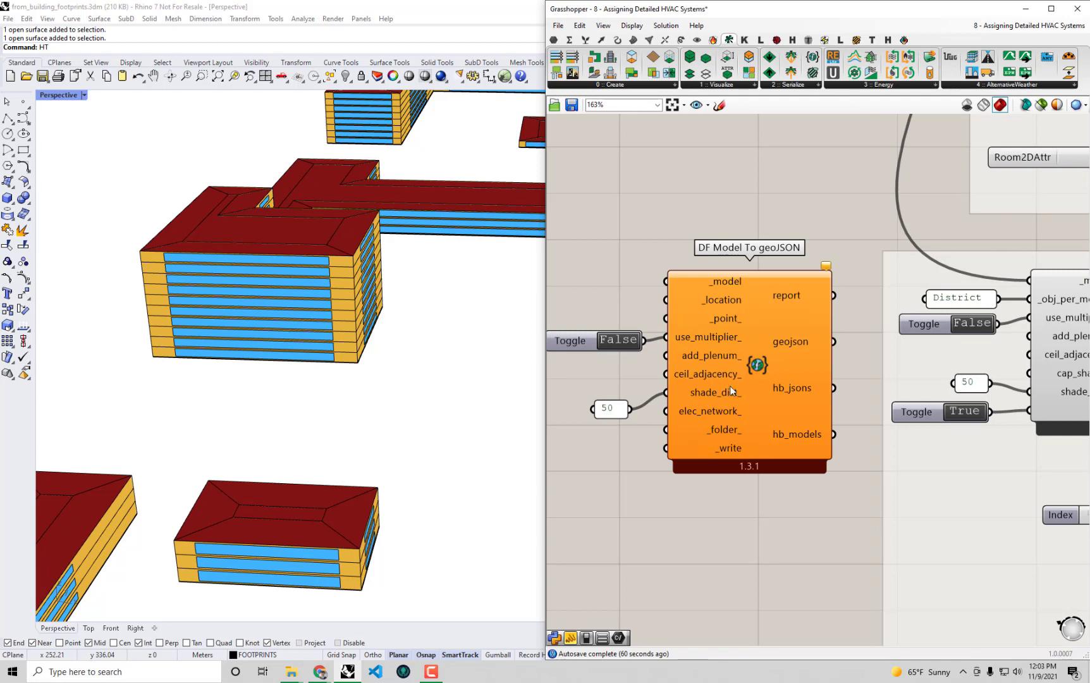
scroll(729, 386, down, 2)
drag(764, 520, 596, 309)
scroll(596, 308, down, 2)
drag(719, 320, 905, 135)
scroll(722, 331, down, 4)
right_drag(905, 134, 902, 279)
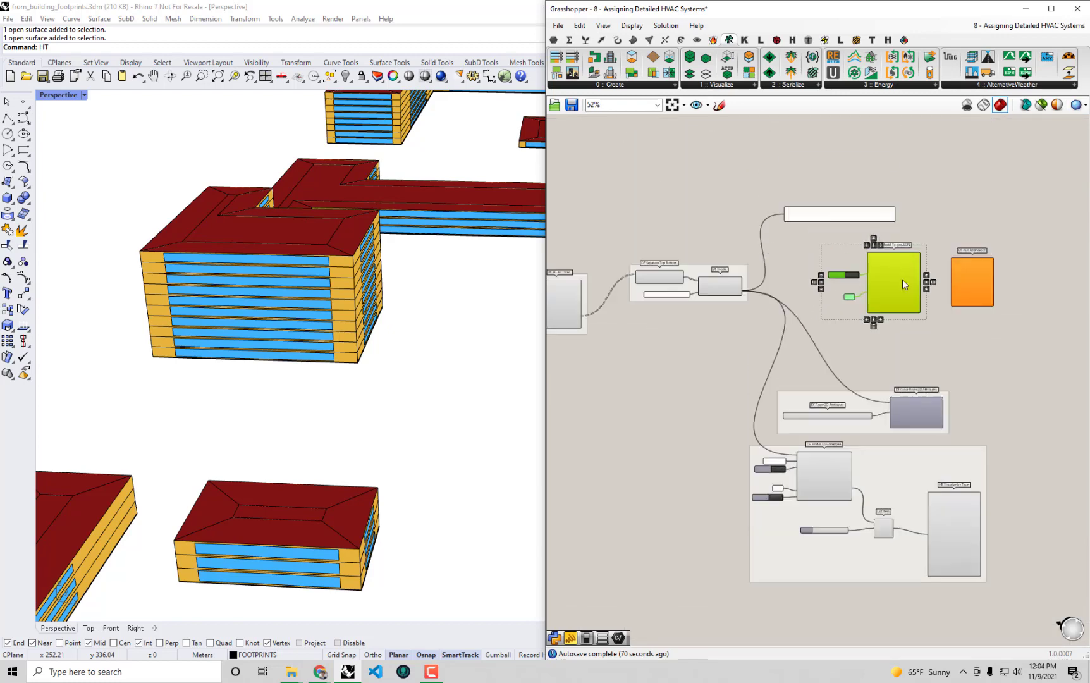
scroll(858, 294, up, 5)
click(765, 327)
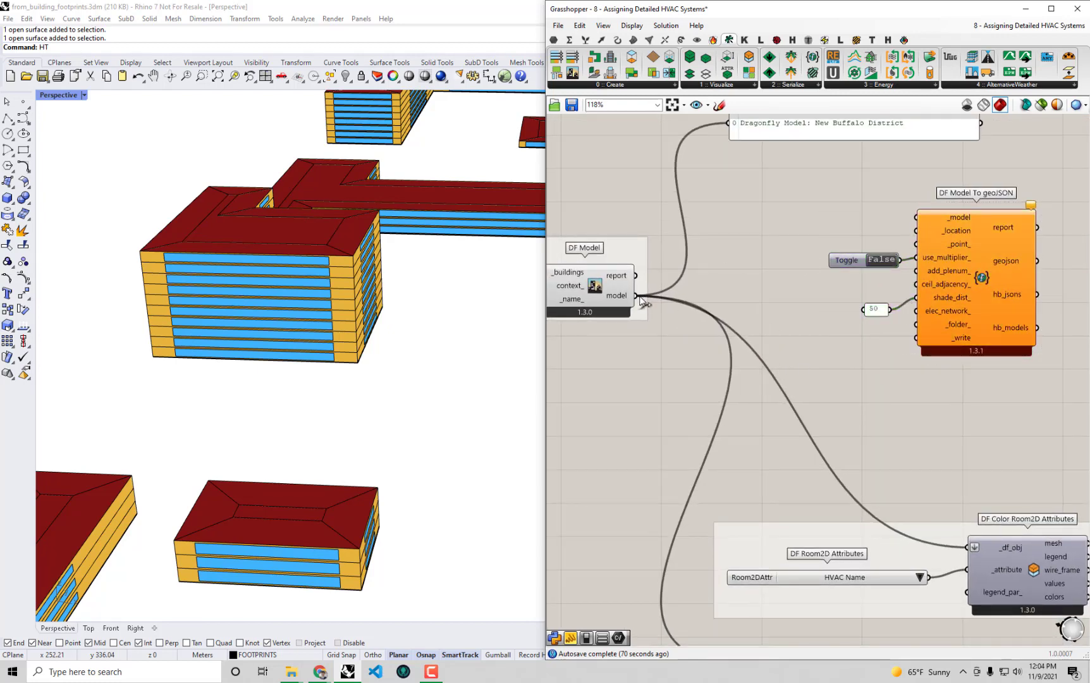
- Connect DF Model's model output to the _model input of DF Model To geoJSON and shift its False toggle slightly down
drag(636, 295, 917, 217)
right_drag(926, 213, 930, 245)
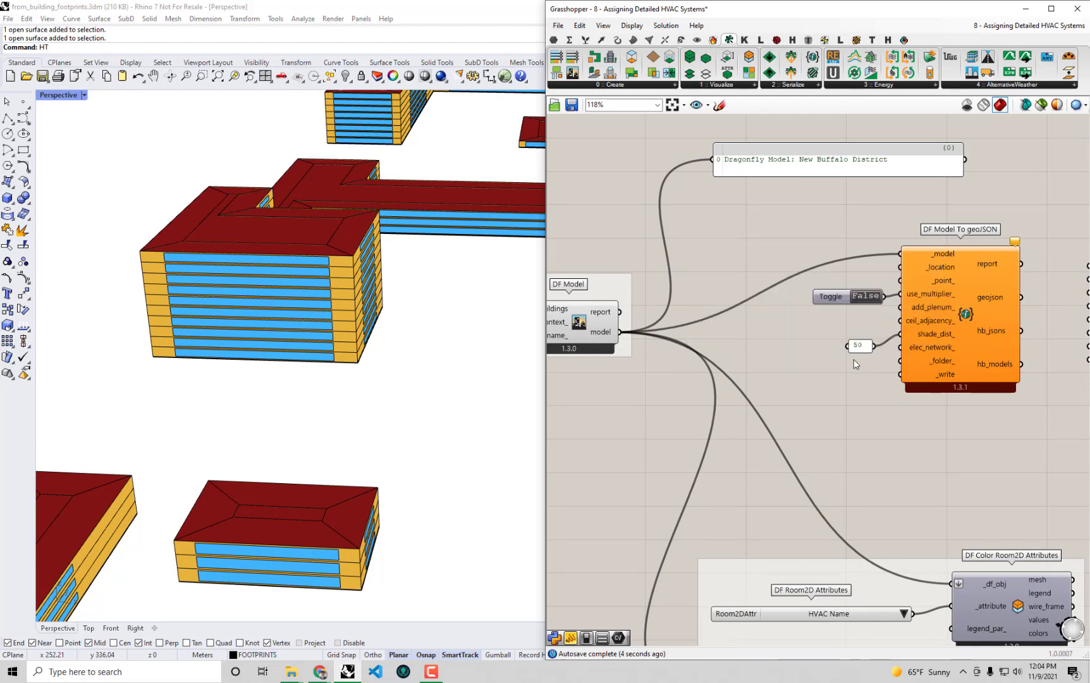
drag(836, 297, 836, 312)
scroll(961, 237, up, 2)
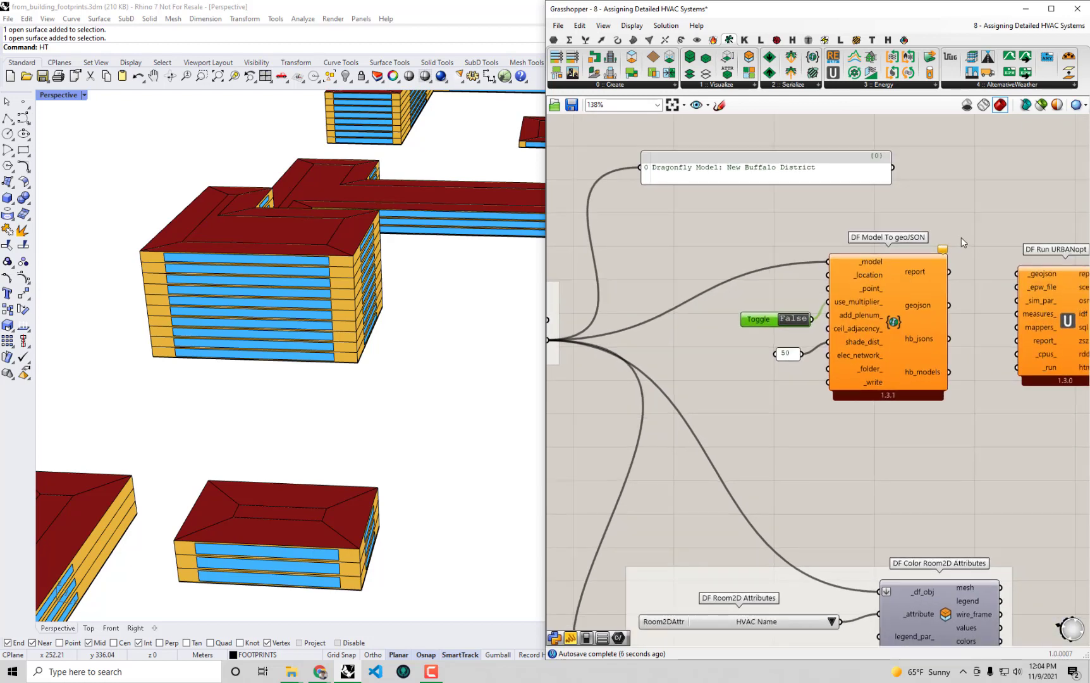
- Check the warnings and _location input of DF Model To geoJSON, and view the whole district in the Rhino viewport
click(939, 253)
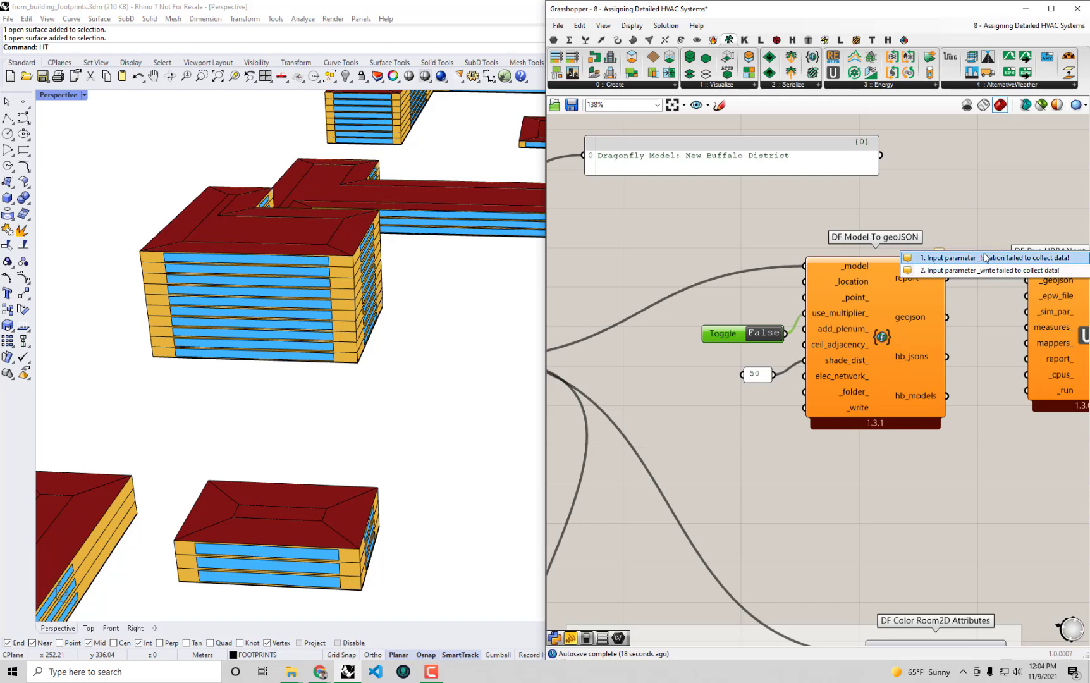
scroll(953, 242, down, 1)
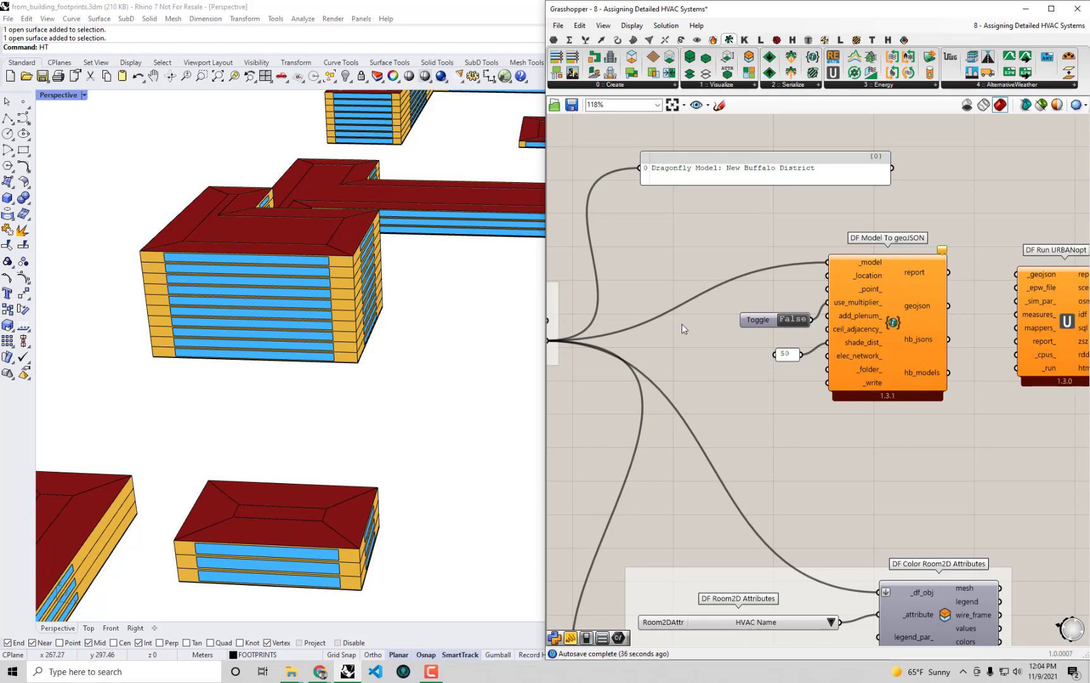
scroll(348, 347, down, 5)
scroll(347, 302, up, 5)
shift+right_drag(355, 360, 340, 347)
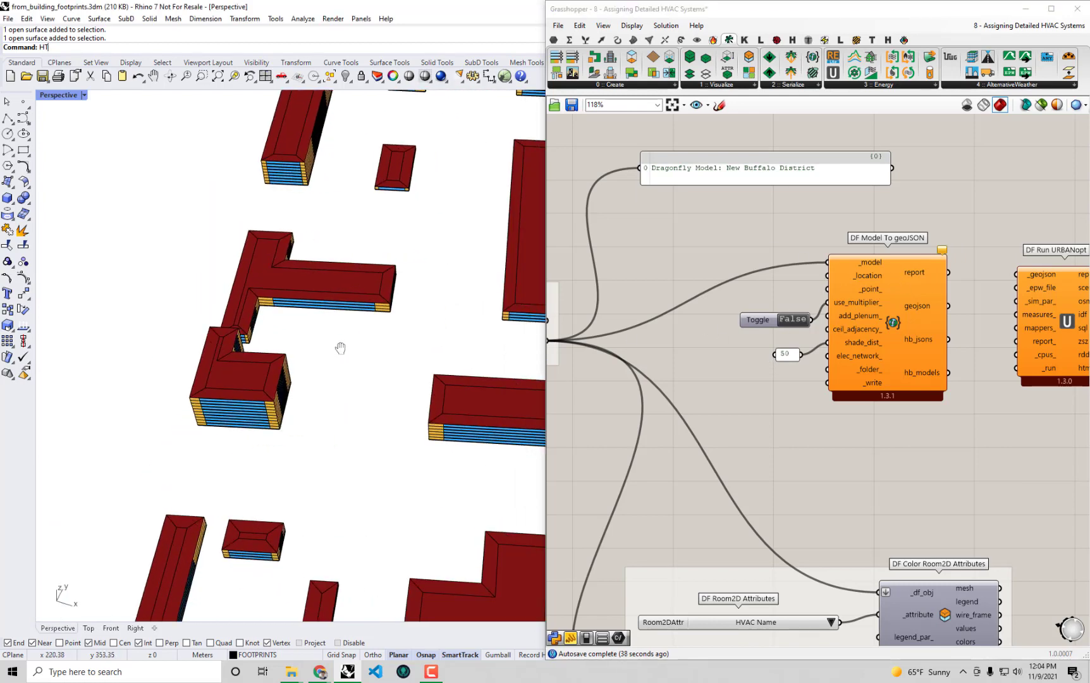
scroll(354, 341, down, 2)
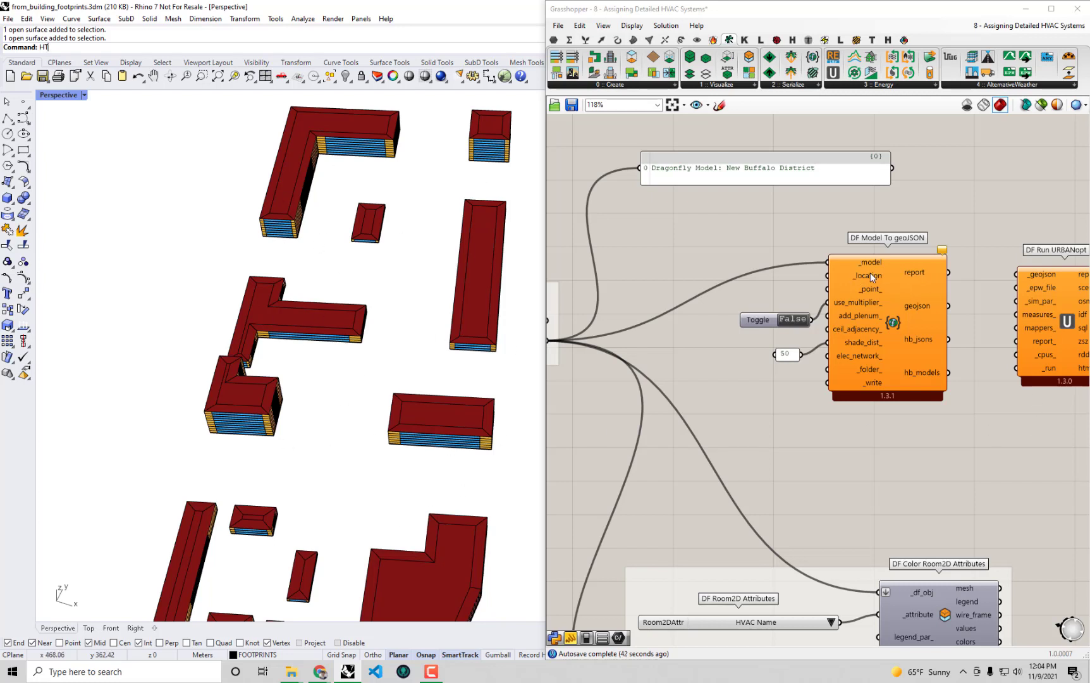
mouse_move(873, 275)
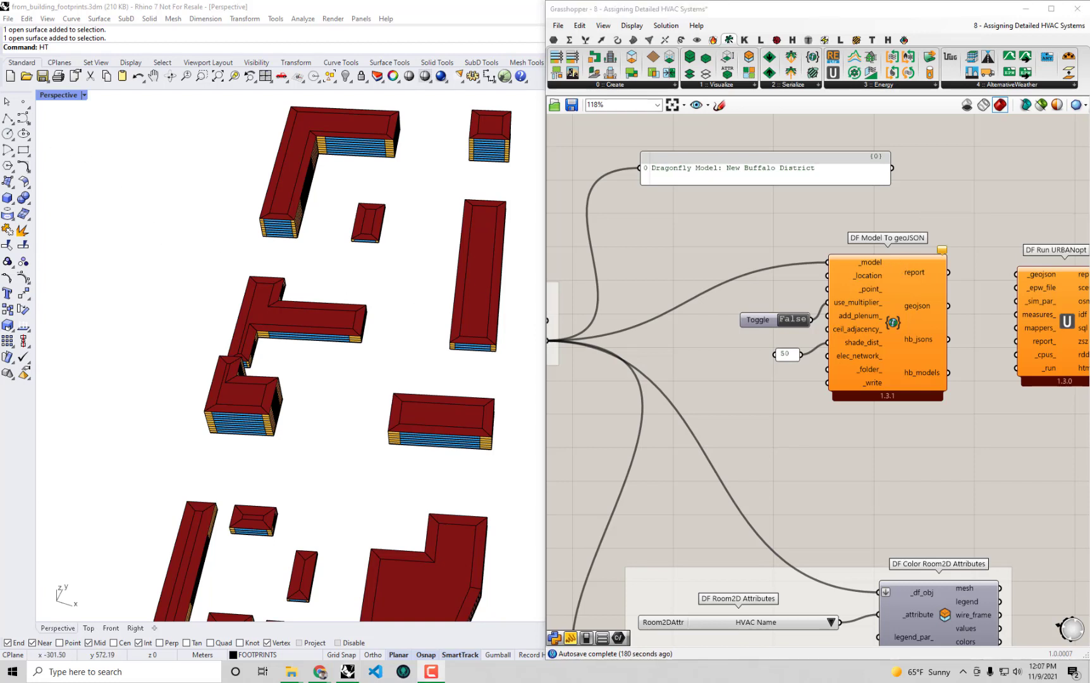
- Switch to Chrome, search for "buffalo new york" and open the city in Google Maps
click(320, 671)
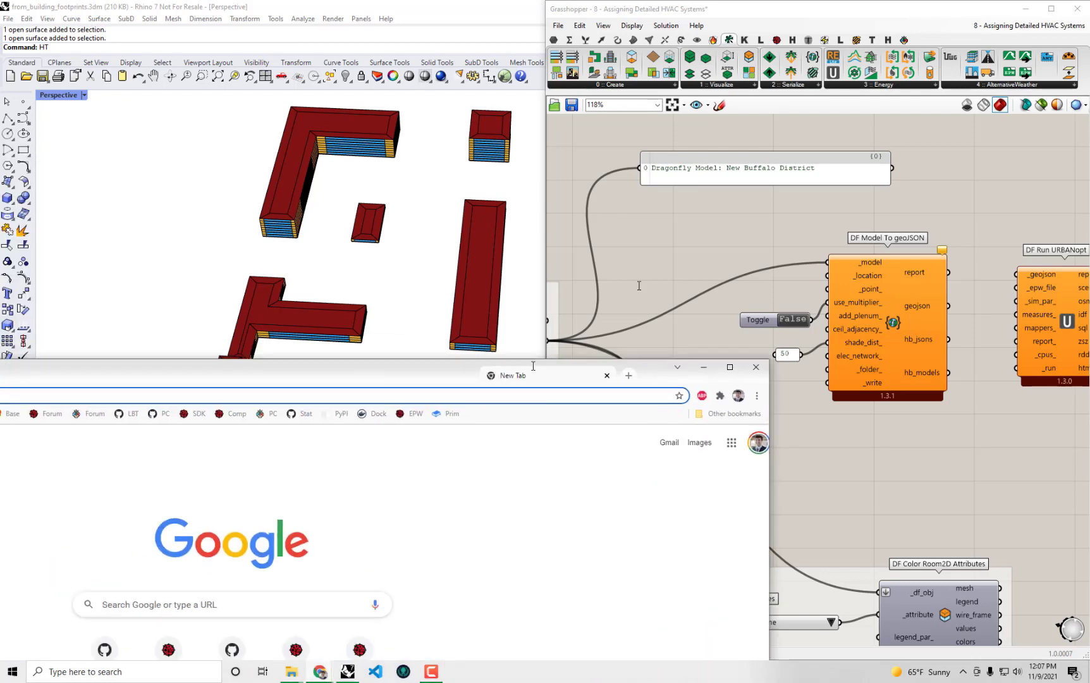
click(681, 29)
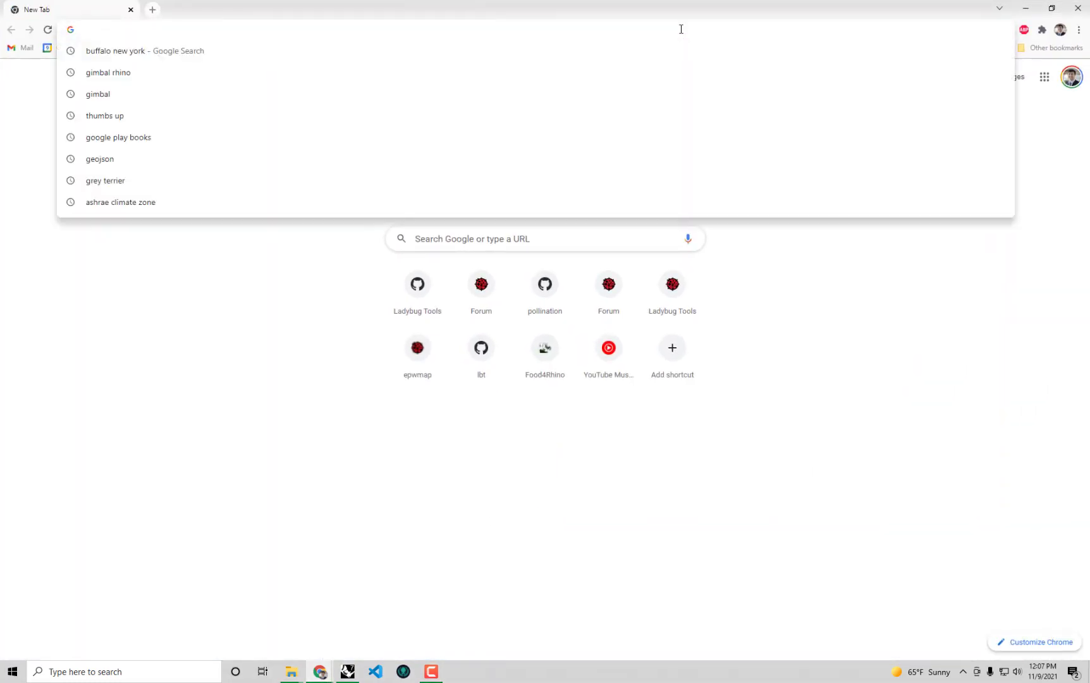
text(g)
key(BackSpace)
key(BackSpace)
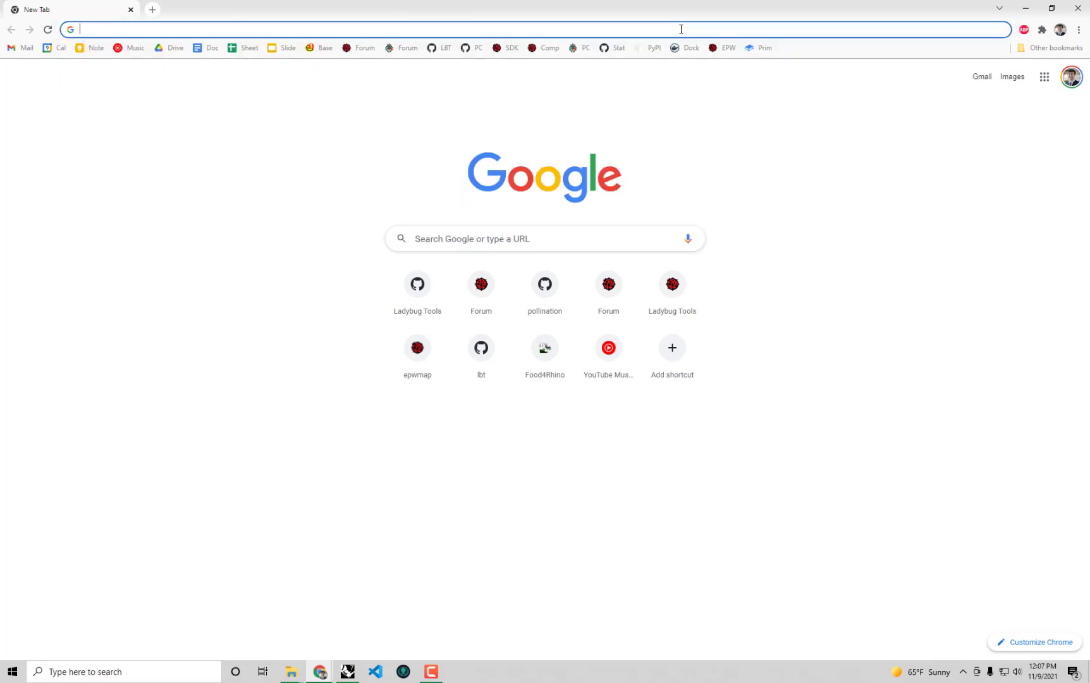
text(buffalo)
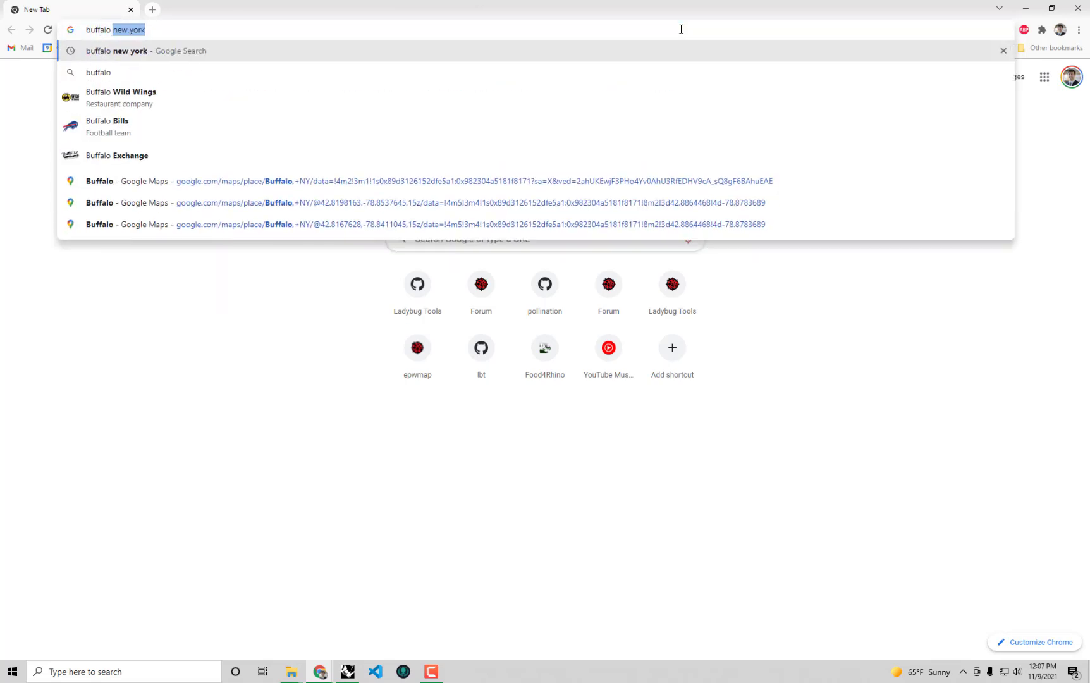
text( New)
key(Return)
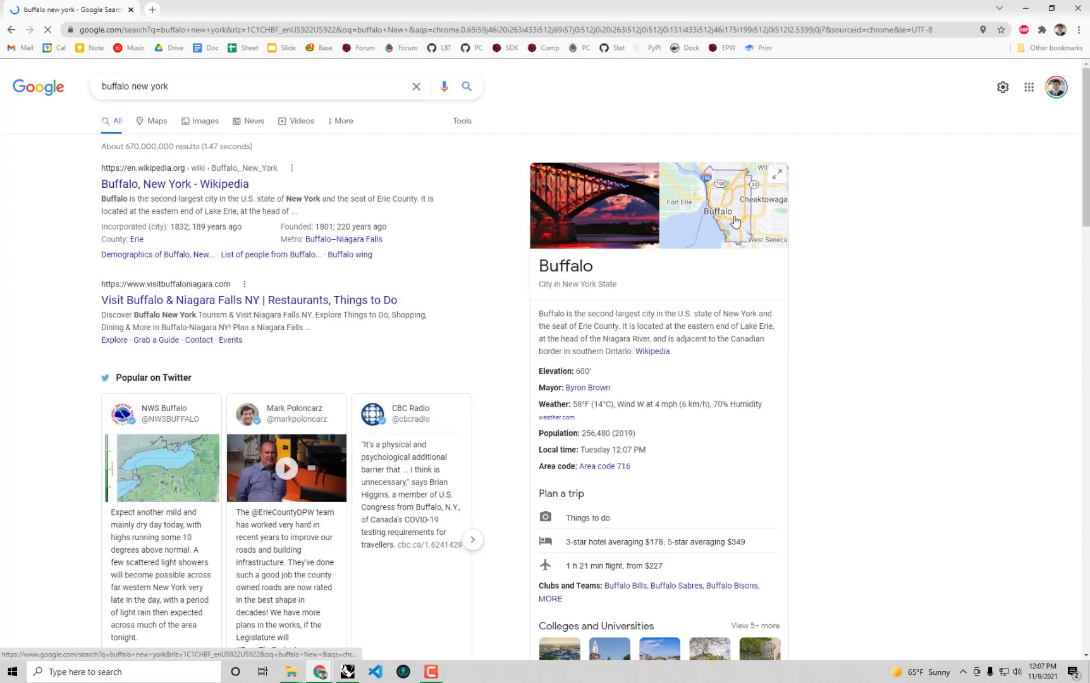
click(739, 208)
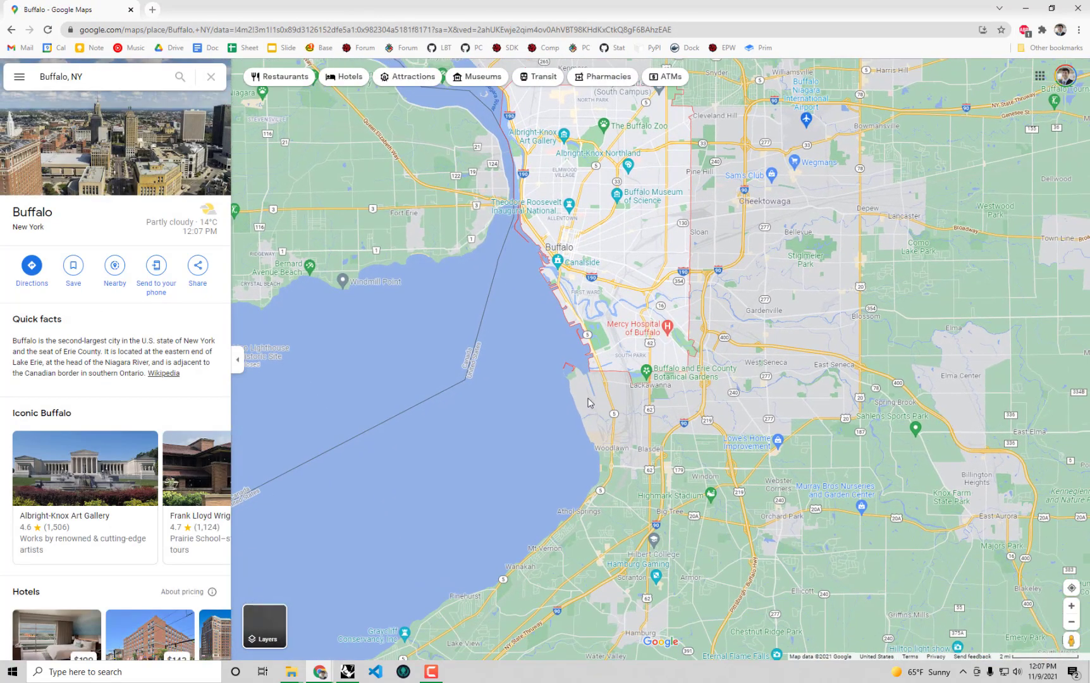
- Mark a point just below Dona St, north of Smoke Creek in Lackawanna, and open the details of its coordinates
scroll(591, 395, up, 5)
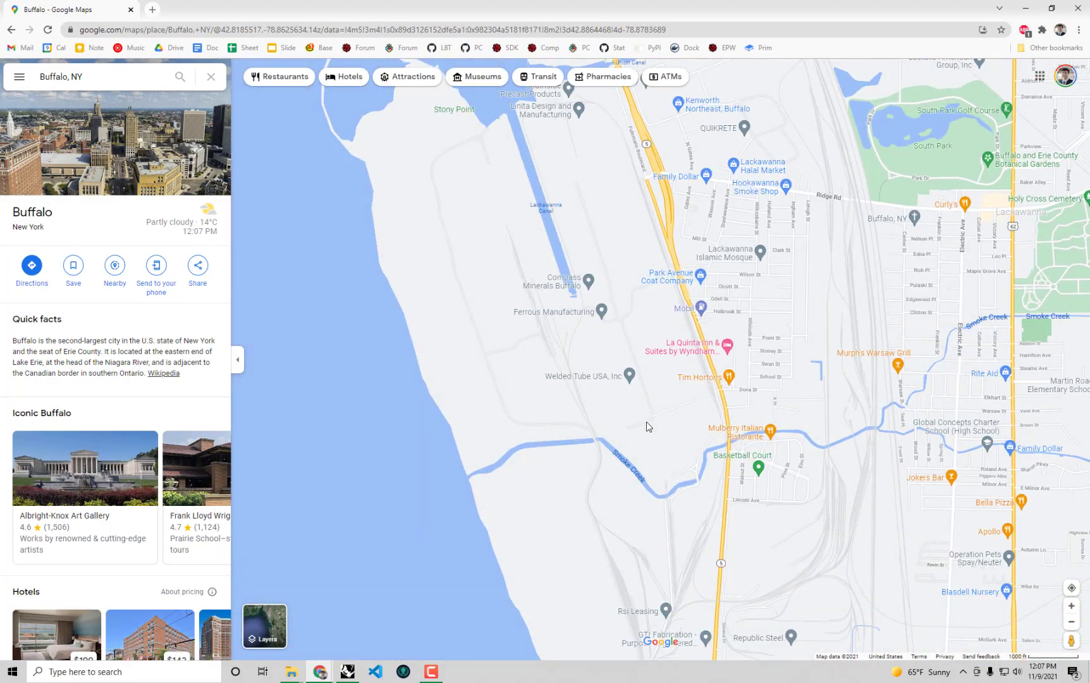
scroll(645, 426, up, 4)
drag(652, 365, 673, 476)
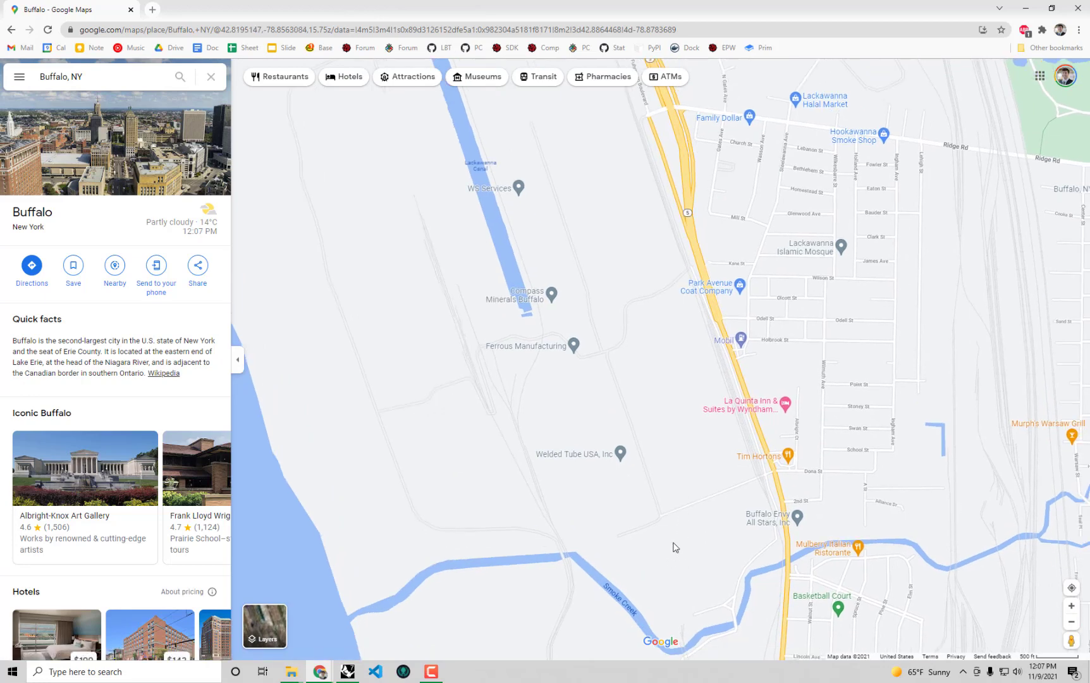
scroll(675, 543, up, 2)
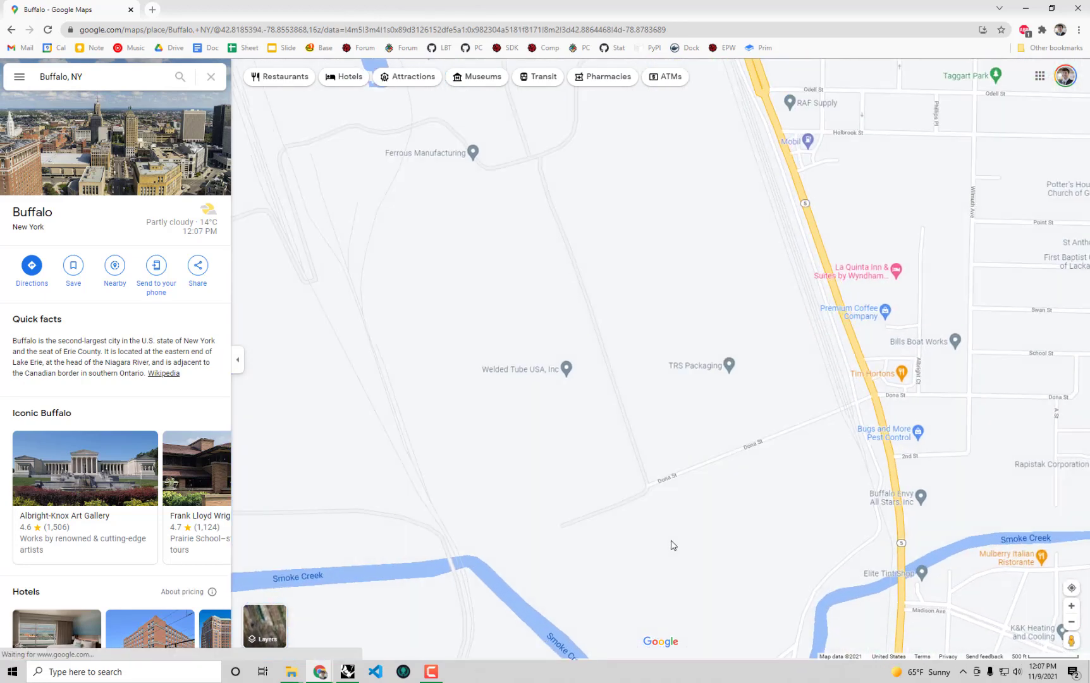
click(642, 509)
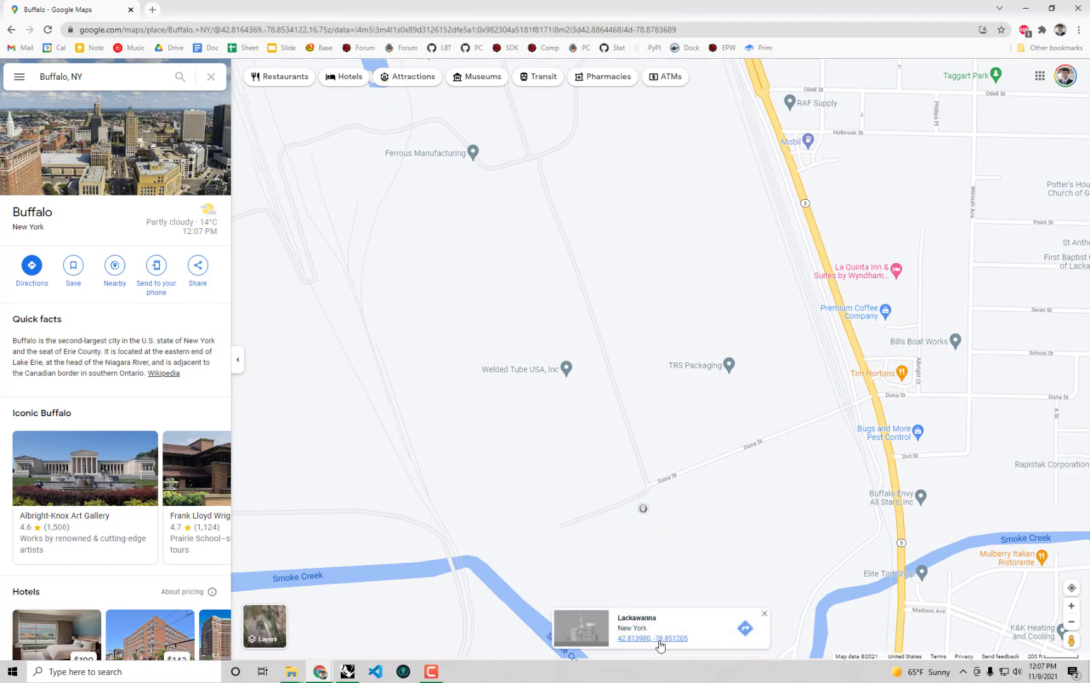
click(640, 638)
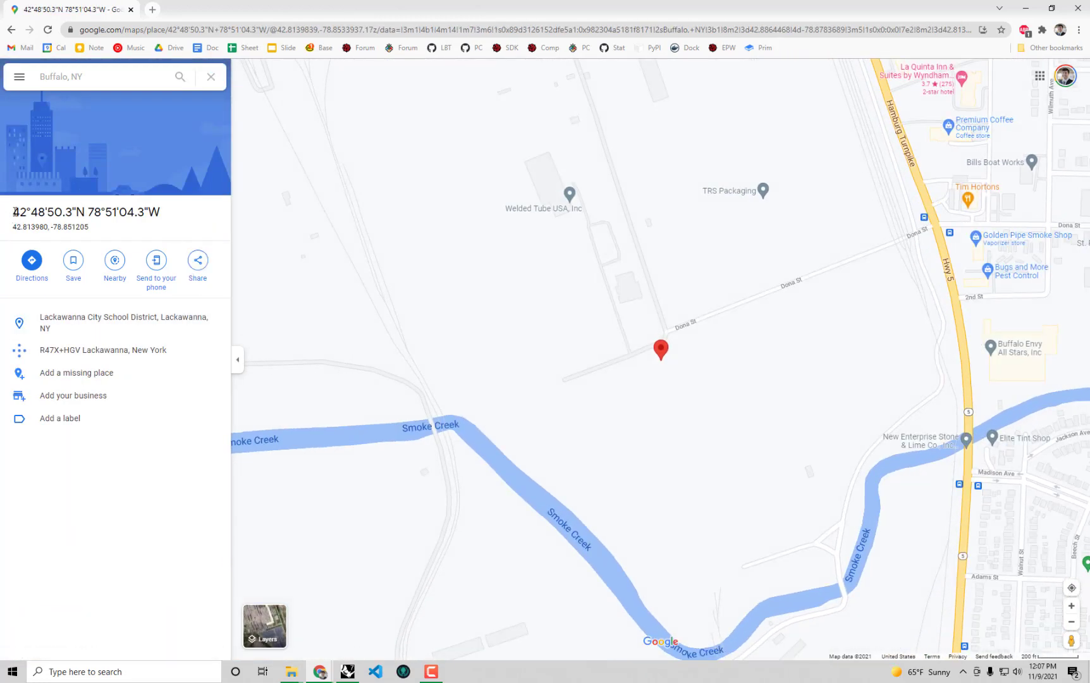
- Highlight the start of the point's latitude, and mark a new point slightly farther south of Dona St
drag(13, 212, 49, 213)
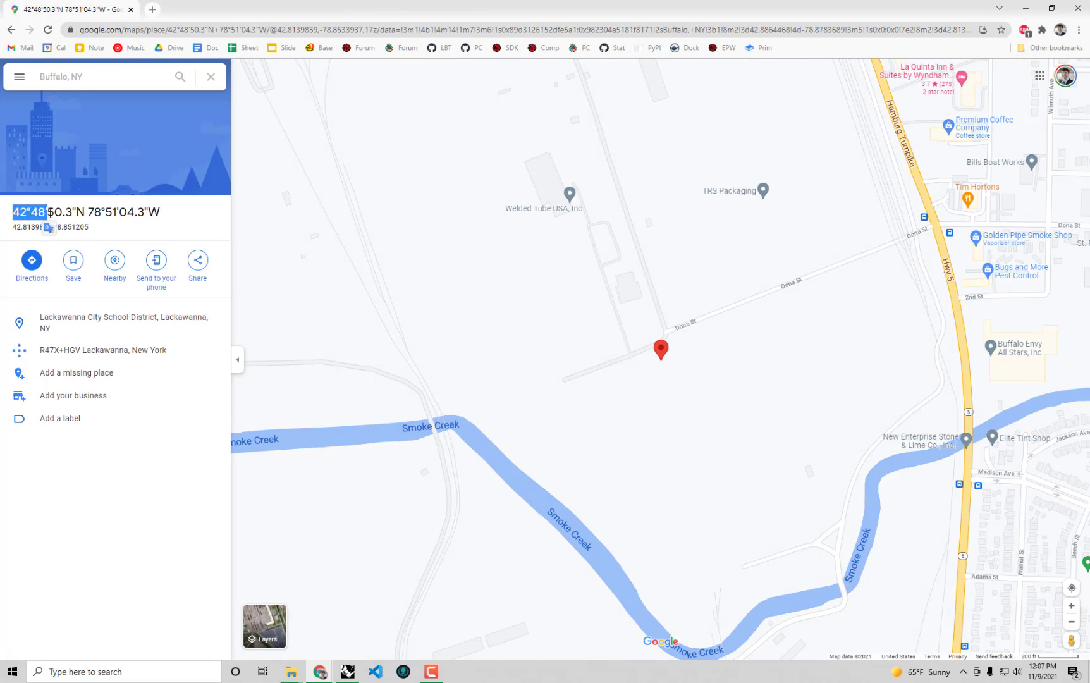
click(663, 370)
click(660, 364)
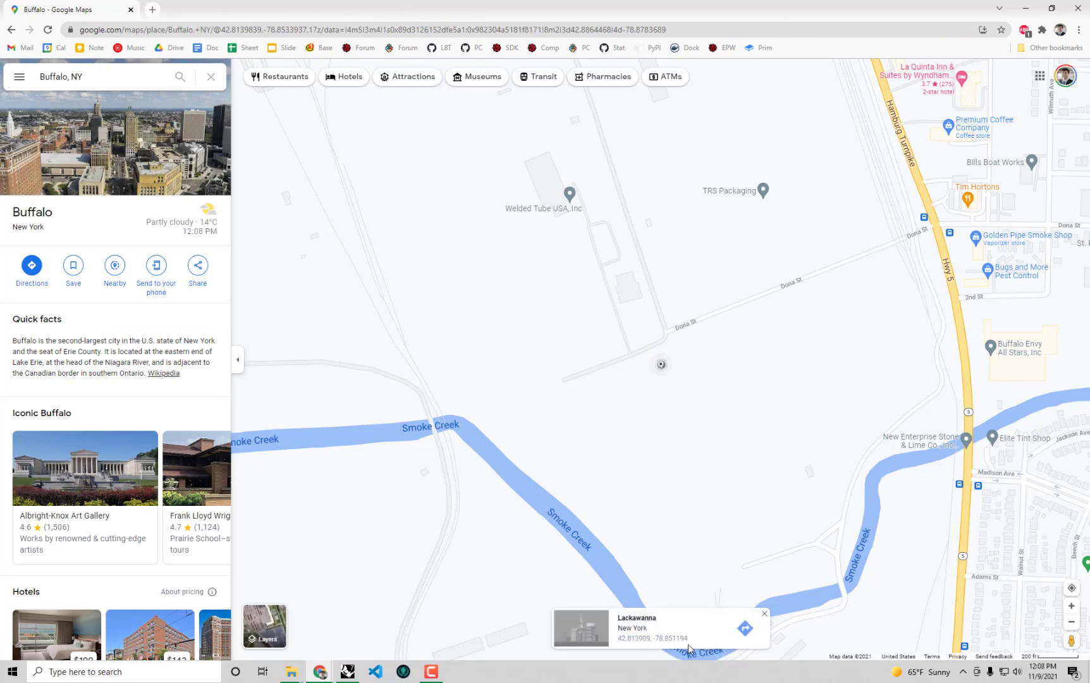
- Place the map and Grasshopper side by side, and add a panel containing the latitude 42.813909
drag(720, 6, 1, 126)
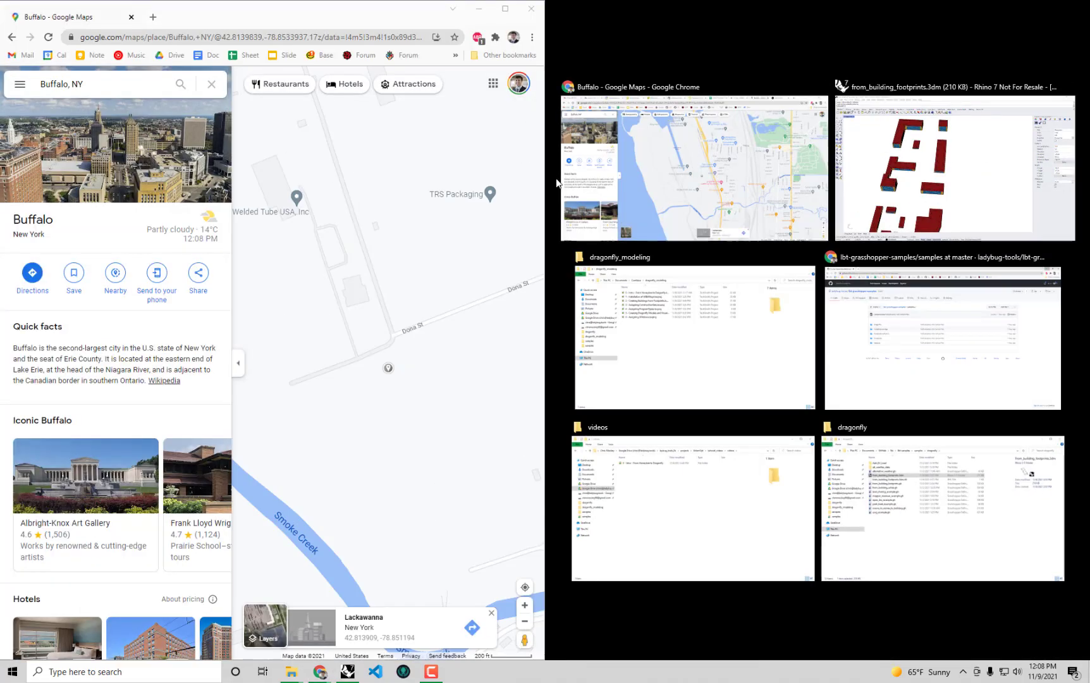
click(939, 173)
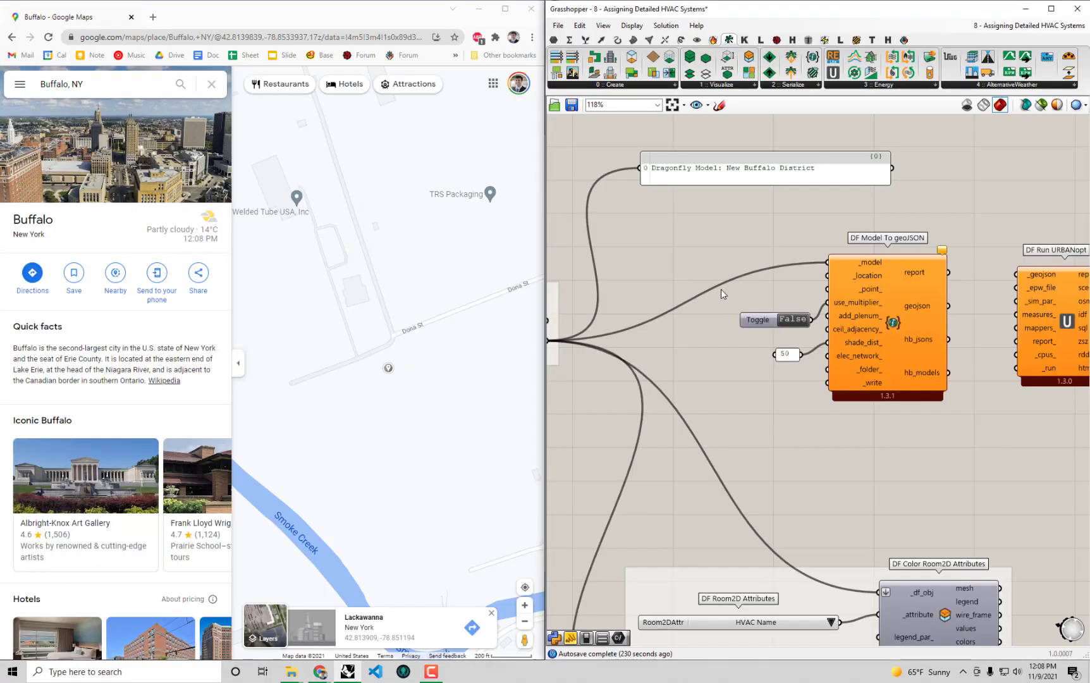
double_click(686, 230)
text(")
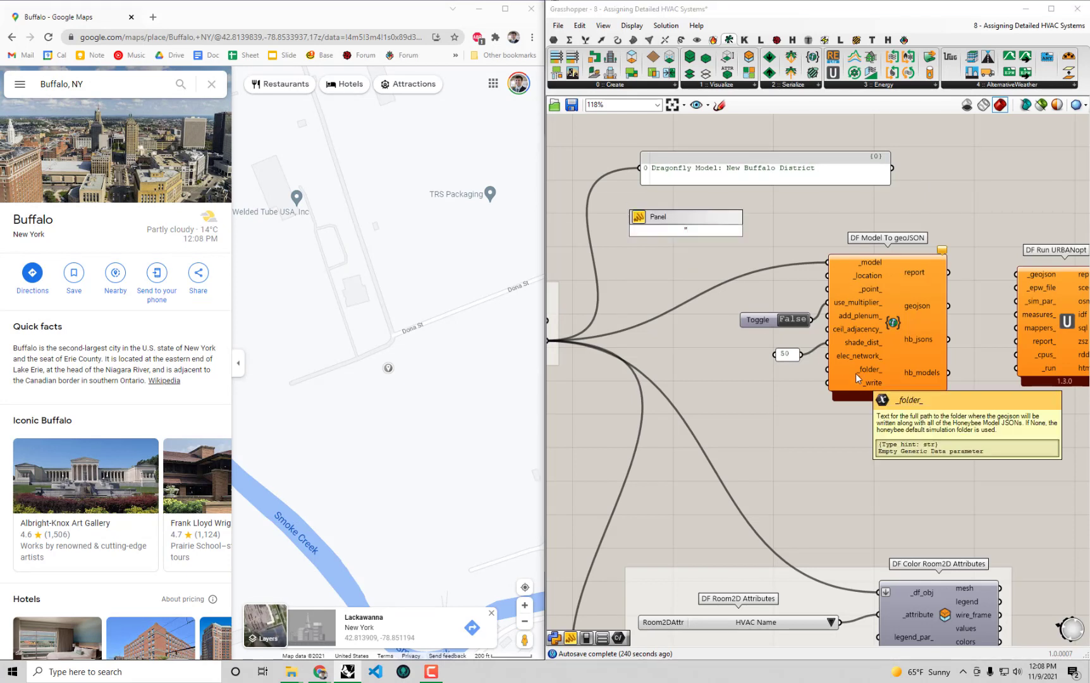
text(42.81)
text(3909)
key(Return)
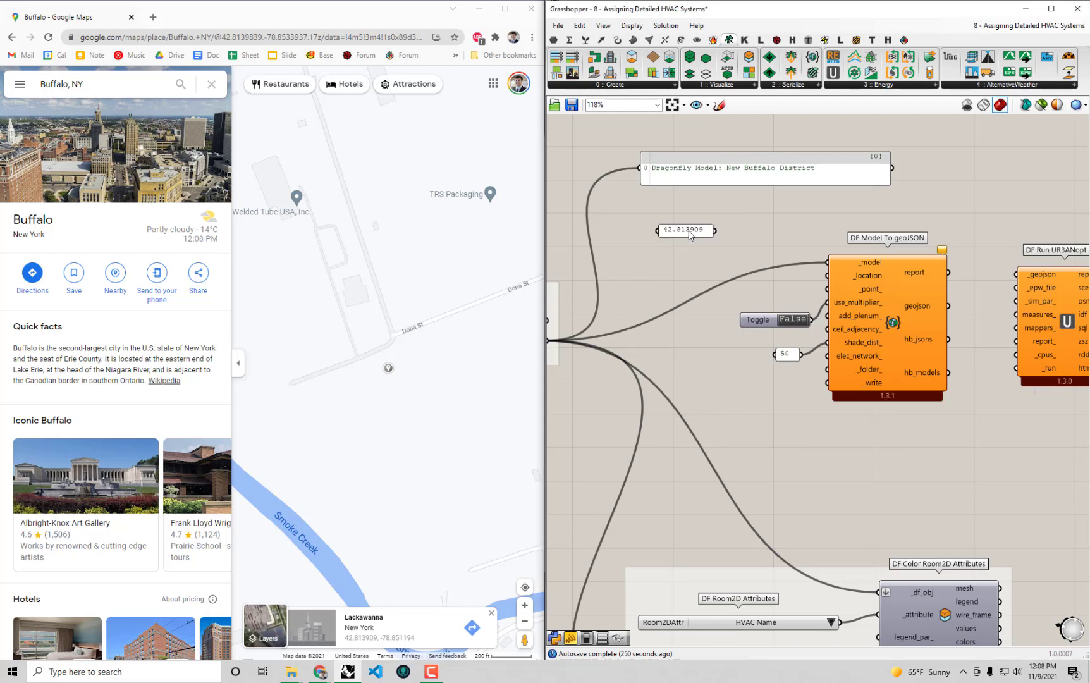
- Add a panel containing the longitude -78.851194 and line it up beneath the latitude panel
double_click(674, 253)
text("-78.)
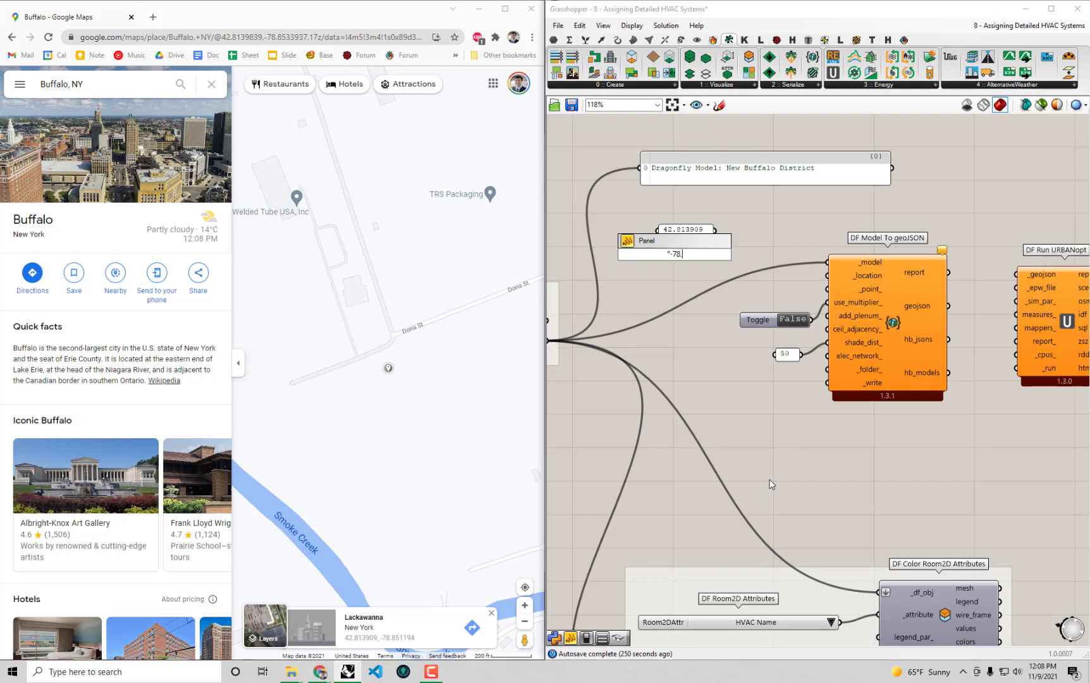
text(851194)
key(Return)
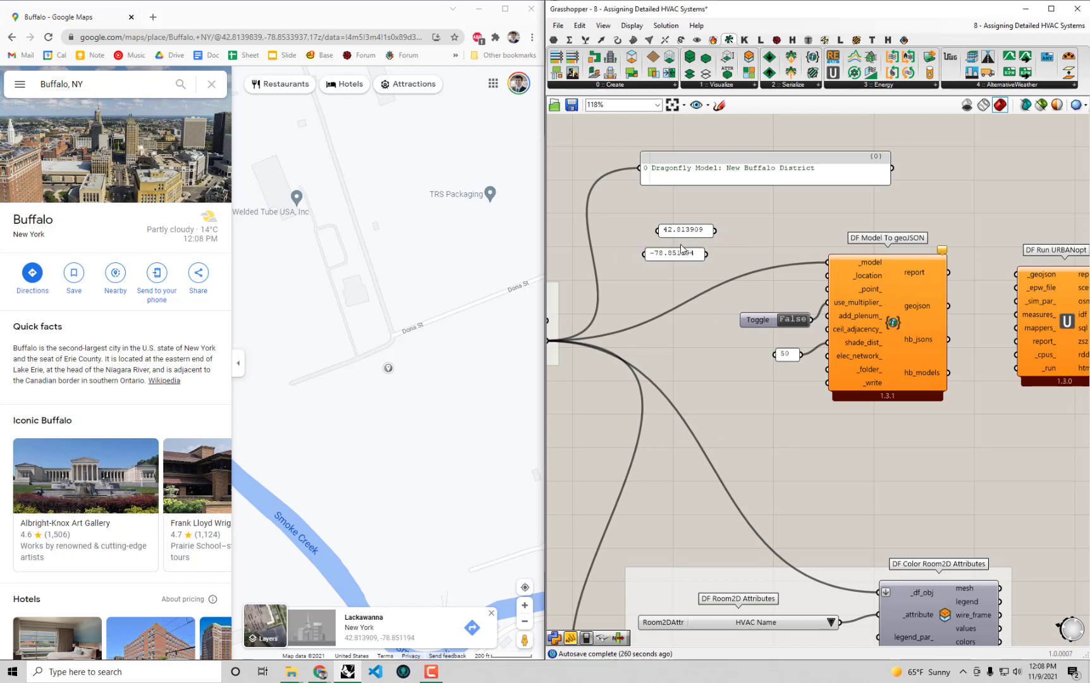
drag(681, 258, 689, 257)
click(730, 242)
- Maximize the Grasshopper window and move DF Model To geoJSON with its toggle and 50 panel farther down the canvas
click(402, 344)
scroll(402, 344, down, 1)
scroll(402, 345, down, 3)
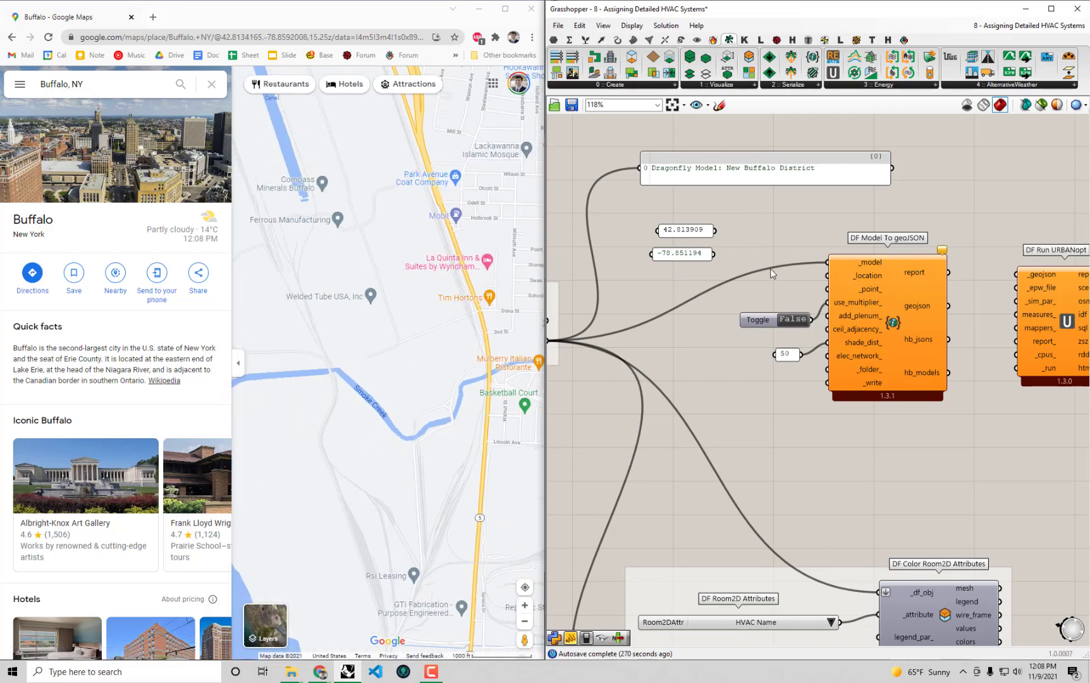
scroll(769, 268, up, 2)
drag(812, 10, 710, 2)
right_drag(554, 251, 739, 501)
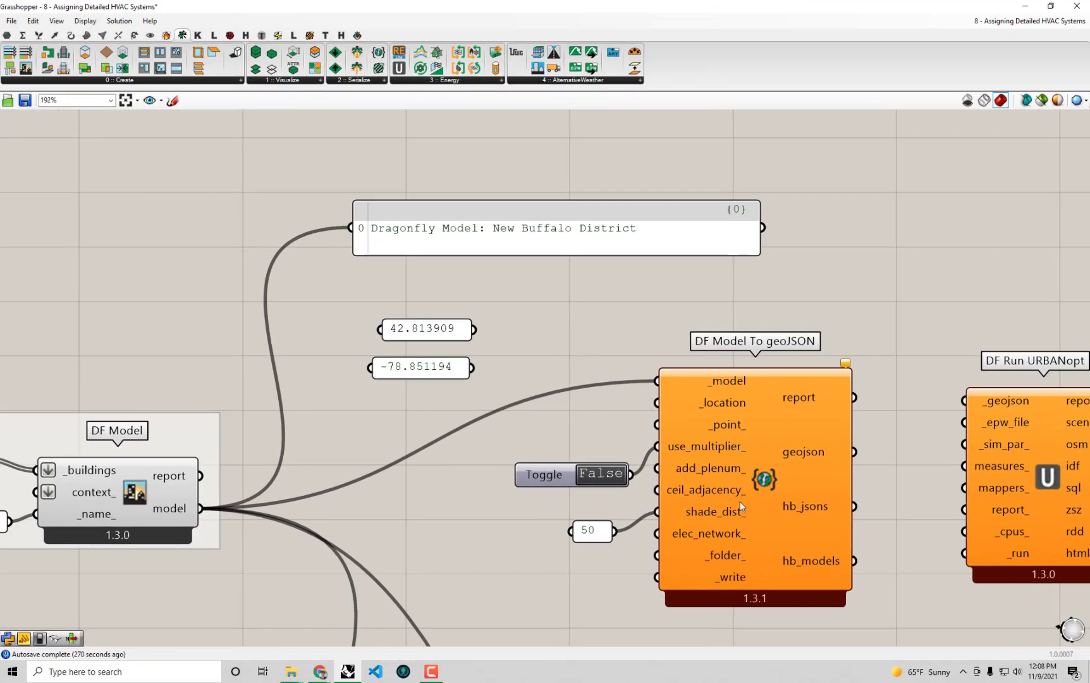
right_drag(822, 567, 828, 518)
drag(850, 604, 553, 400)
drag(758, 442, 768, 496)
- Add an LB Construct Location component beside the coordinate panels and connect them to its _latitude_ and _longitude_ inputs
click(601, 281)
click(229, 36)
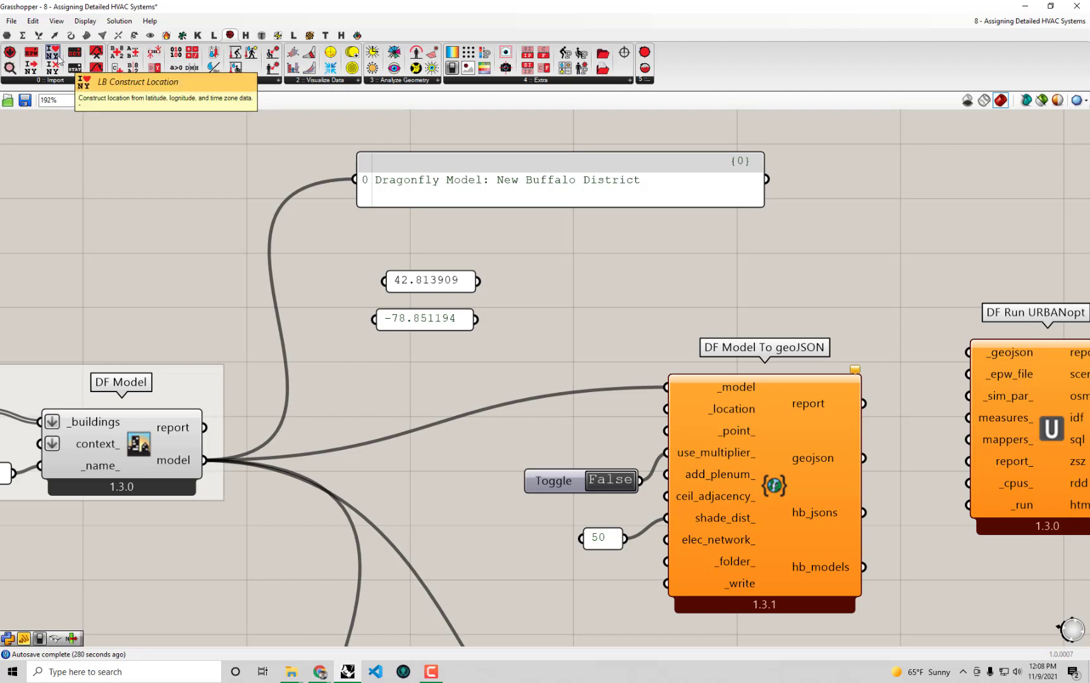
drag(59, 60, 589, 308)
right_drag(452, 286, 467, 328)
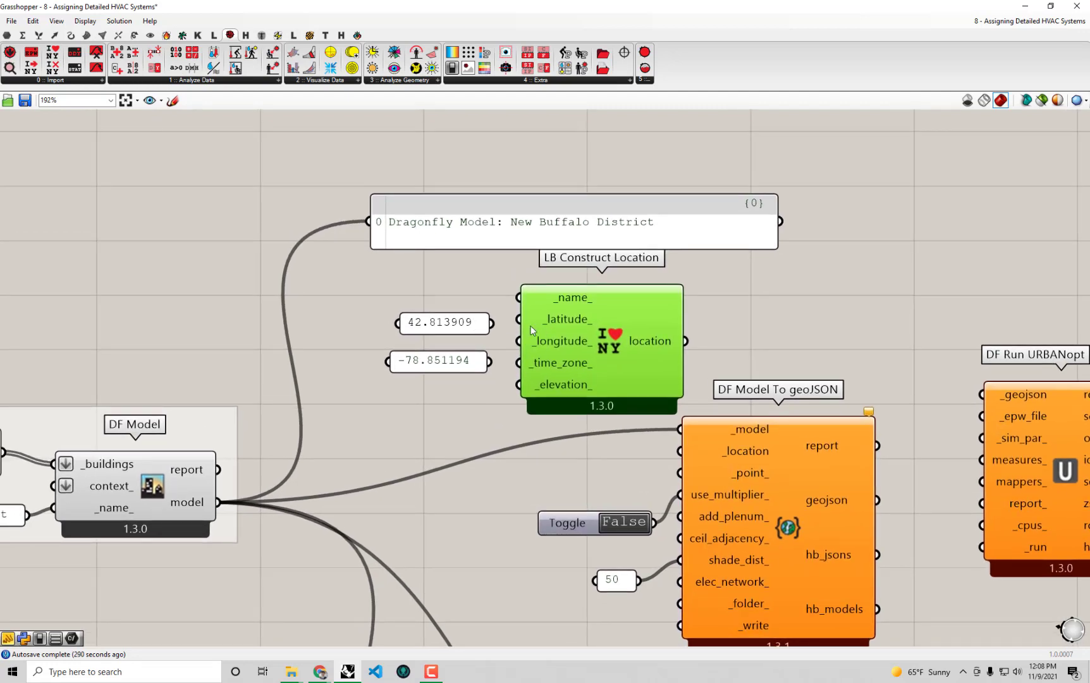
drag(492, 323, 518, 318)
drag(488, 362, 518, 341)
drag(463, 369, 461, 359)
- Add a panel containing -5 and connect it to the _time_zone_ input of LB Construct Location
mouse_move(549, 372)
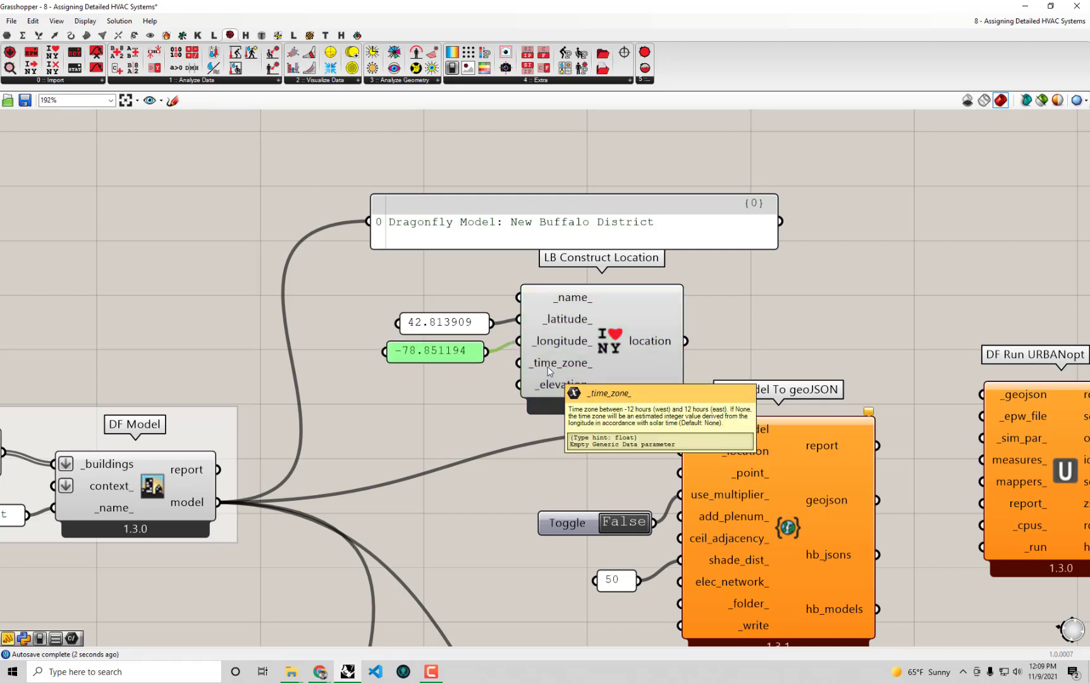
double_click(453, 392)
text(panel)
key(Return)
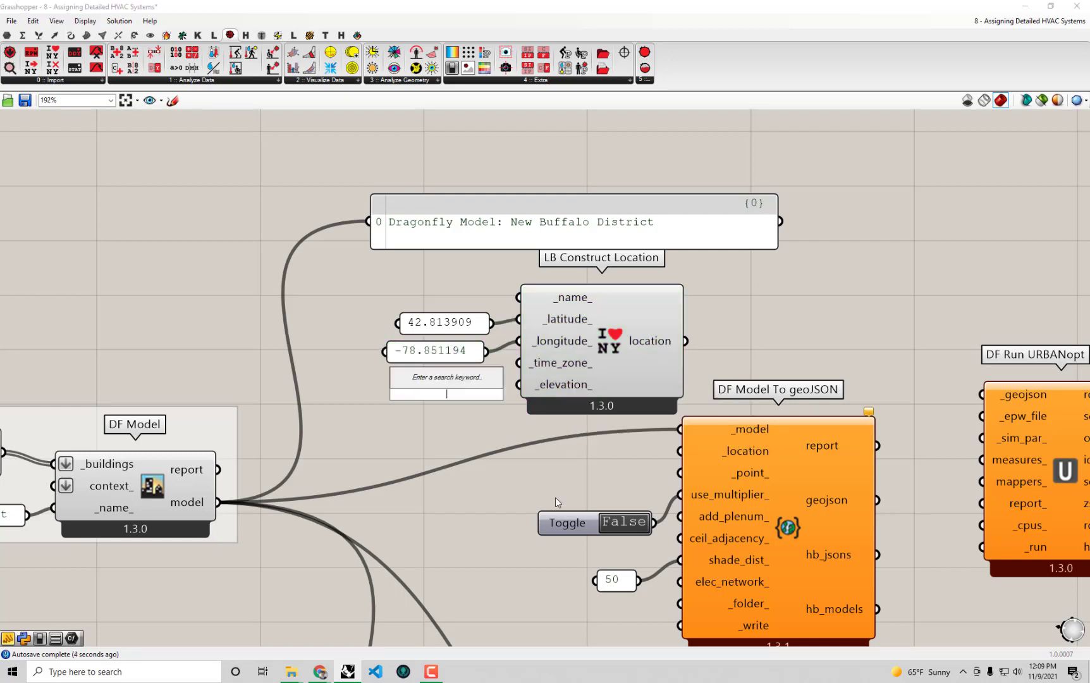
text(5)
key(Return)
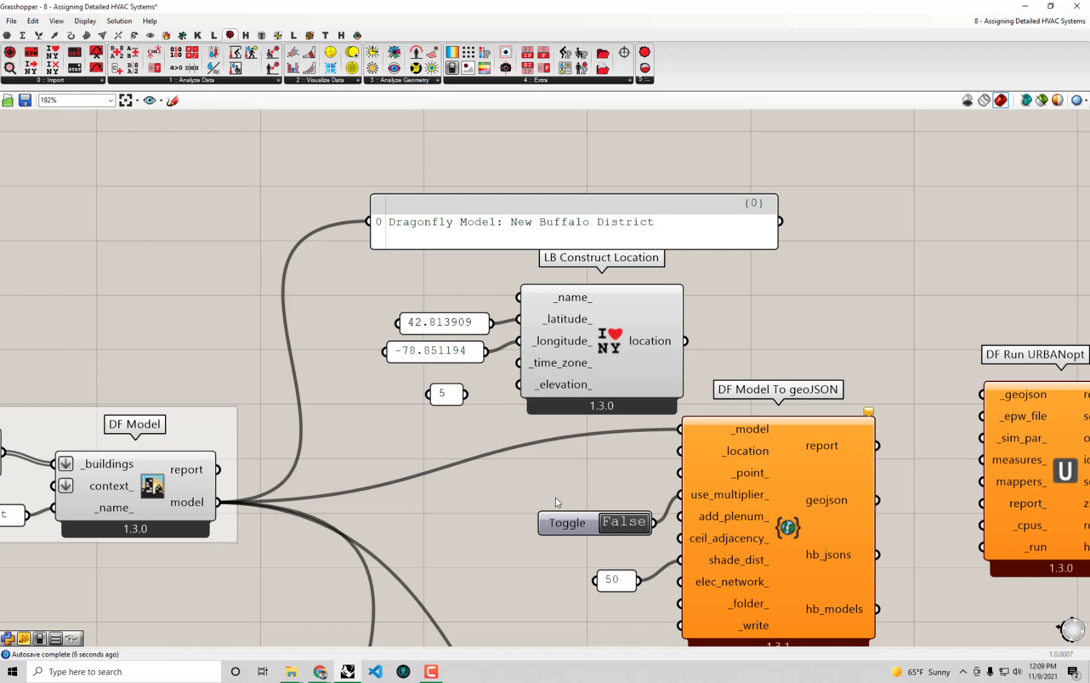
double_click(447, 394)
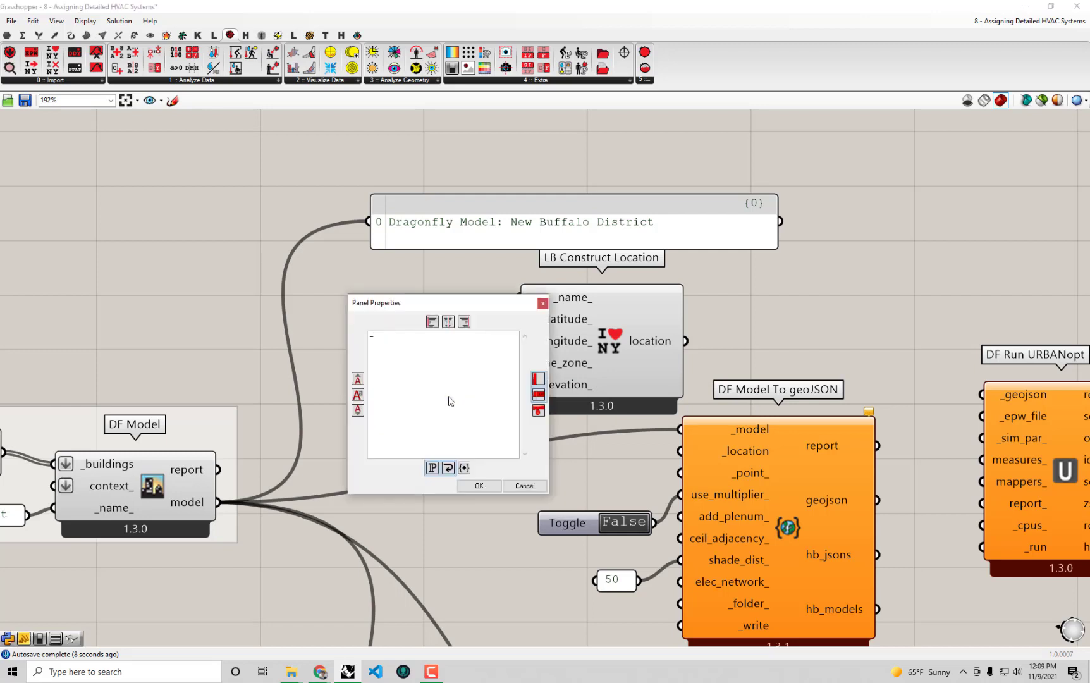
text(-5)
click(479, 485)
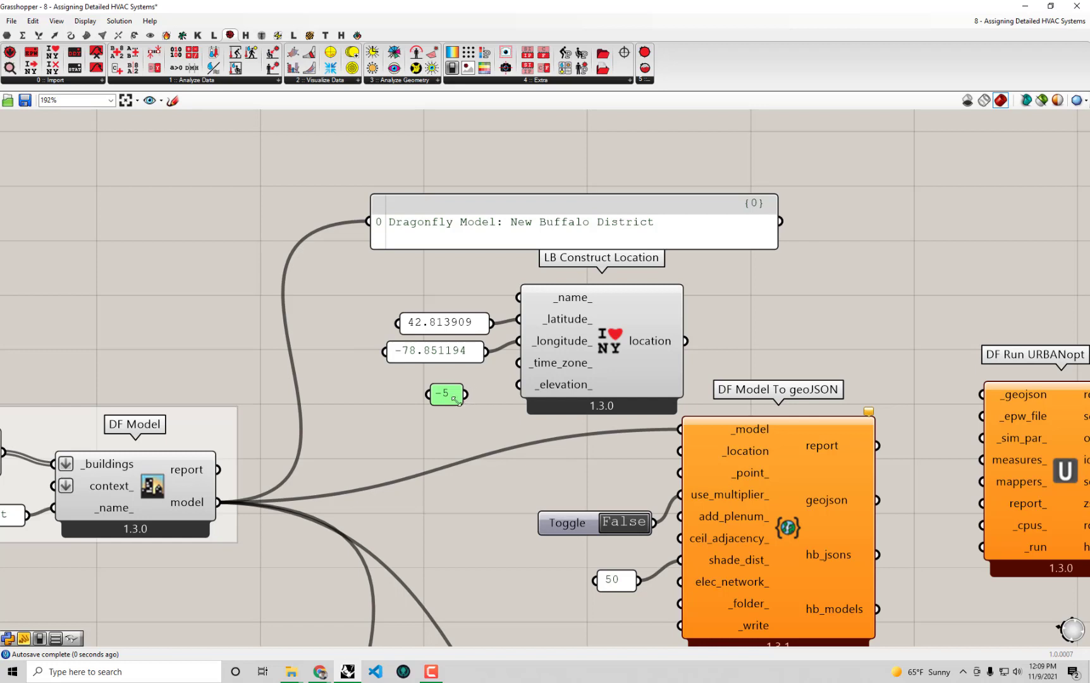
drag(466, 393, 519, 362)
- Add a panel reading "Buffalo New District" and connect it to the _name_ input of LB Construct Location
right_drag(569, 321, 584, 350)
double_click(434, 311)
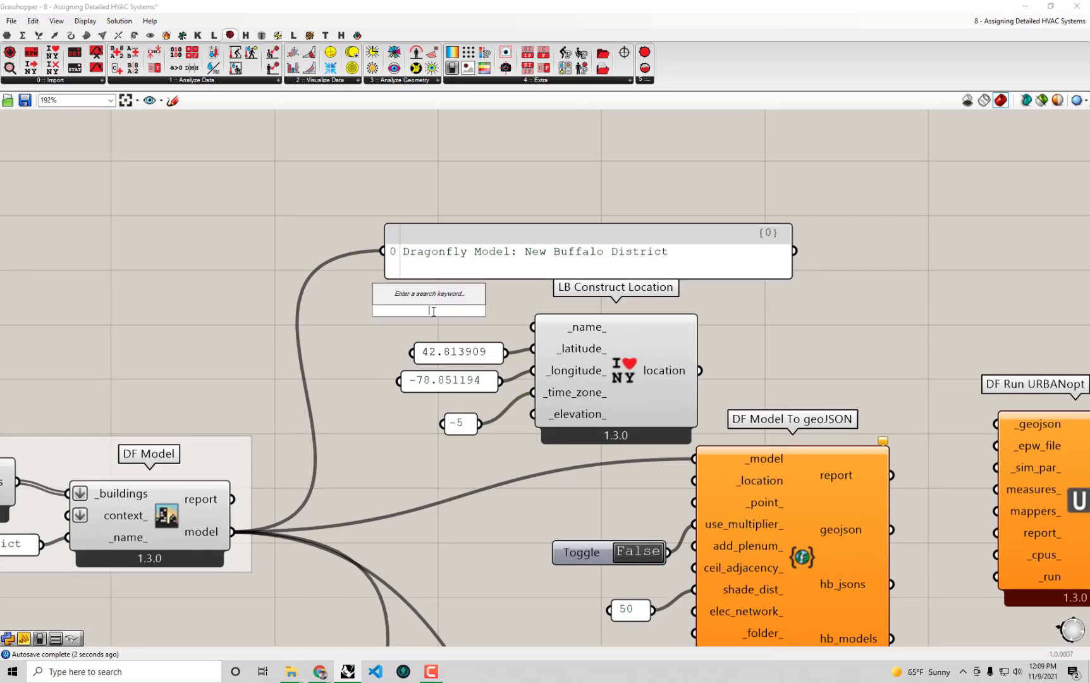
text(")
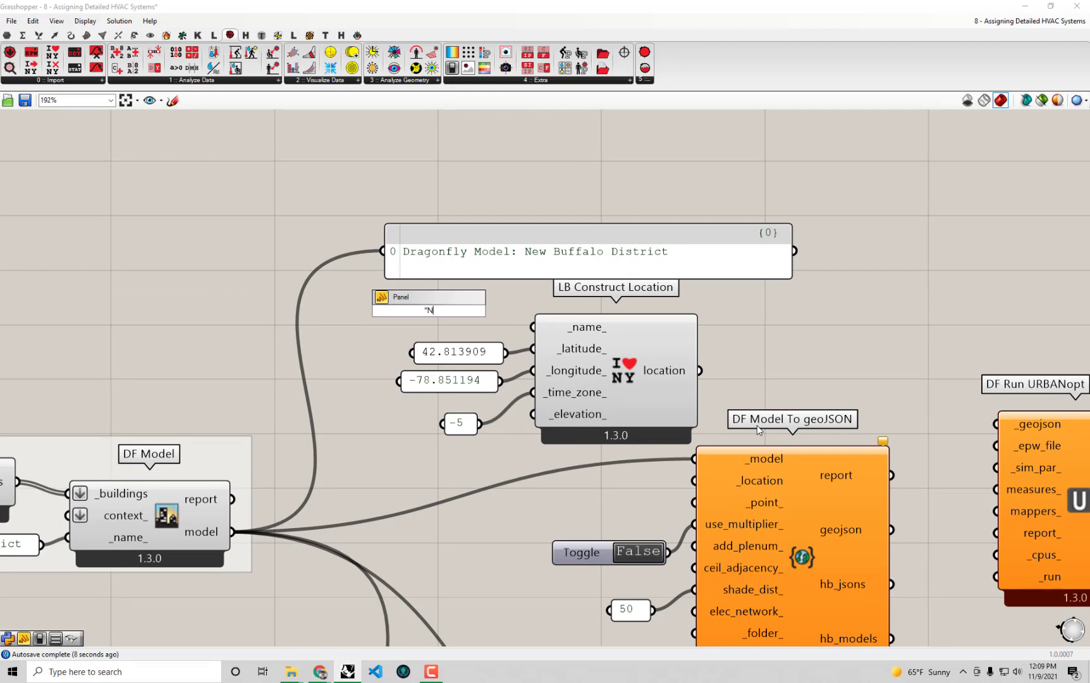
text(Buffalo New District)
key(Return)
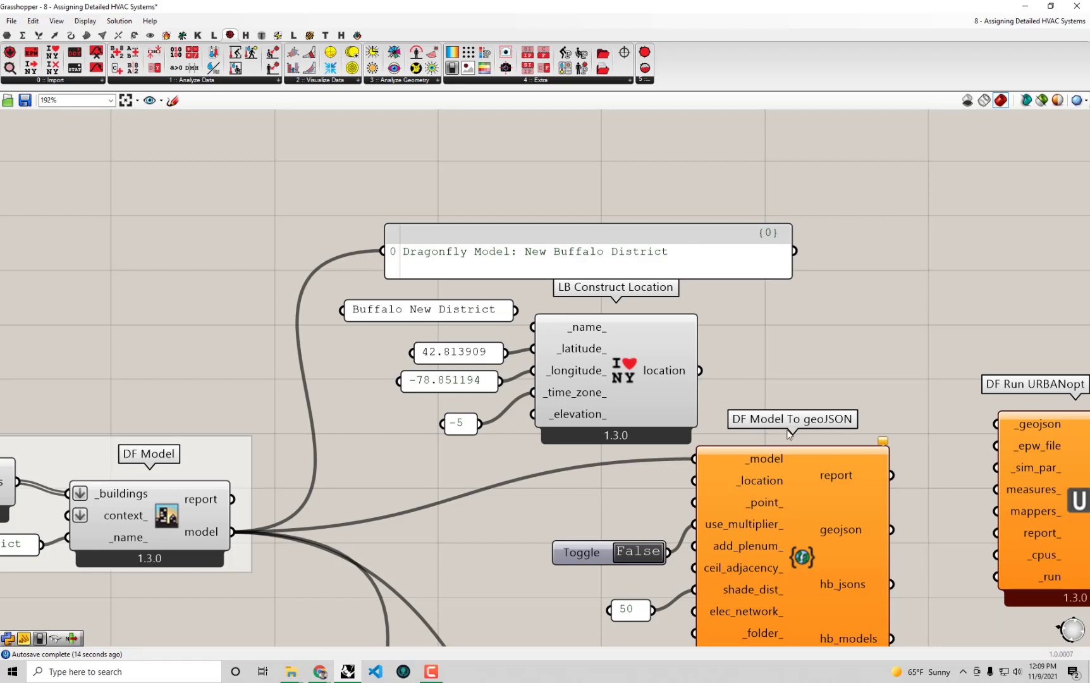
drag(486, 314, 533, 326)
- Feed the constructed location into the panel showing the Dragonfly model instead, and move that panel beyond LB Construct Location
drag(651, 242, 658, 194)
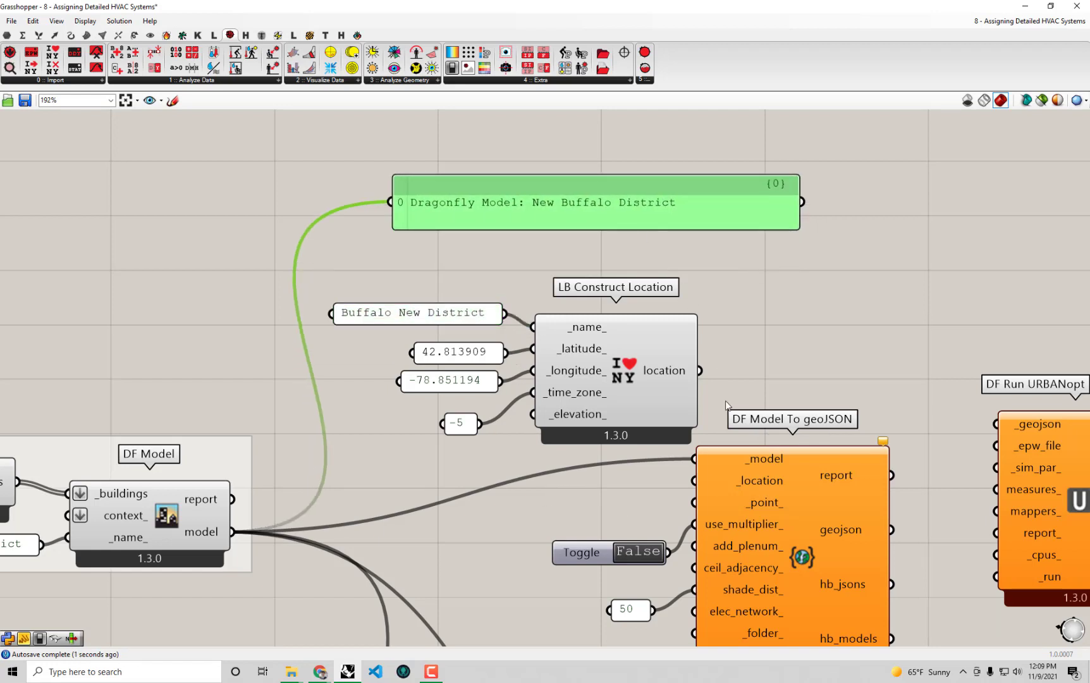
drag(699, 370, 390, 202)
drag(501, 220, 788, 222)
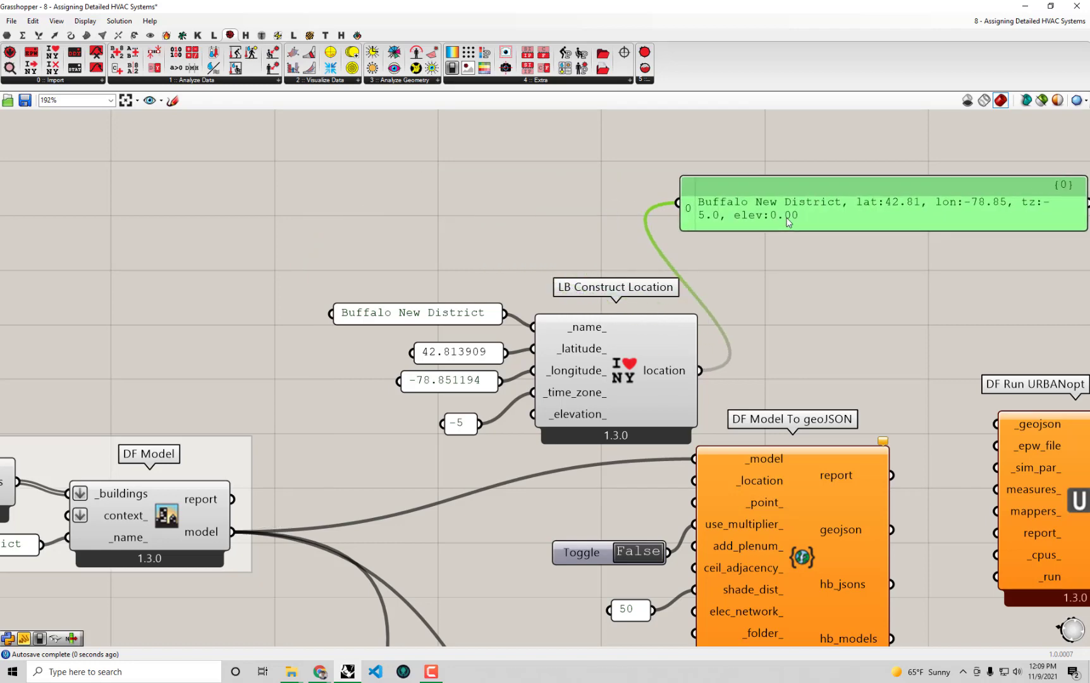
- Move LB Construct Location and its four input panels up and away from DF Model To geoJSON
scroll(727, 215, down, 2)
drag(635, 410, 479, 252)
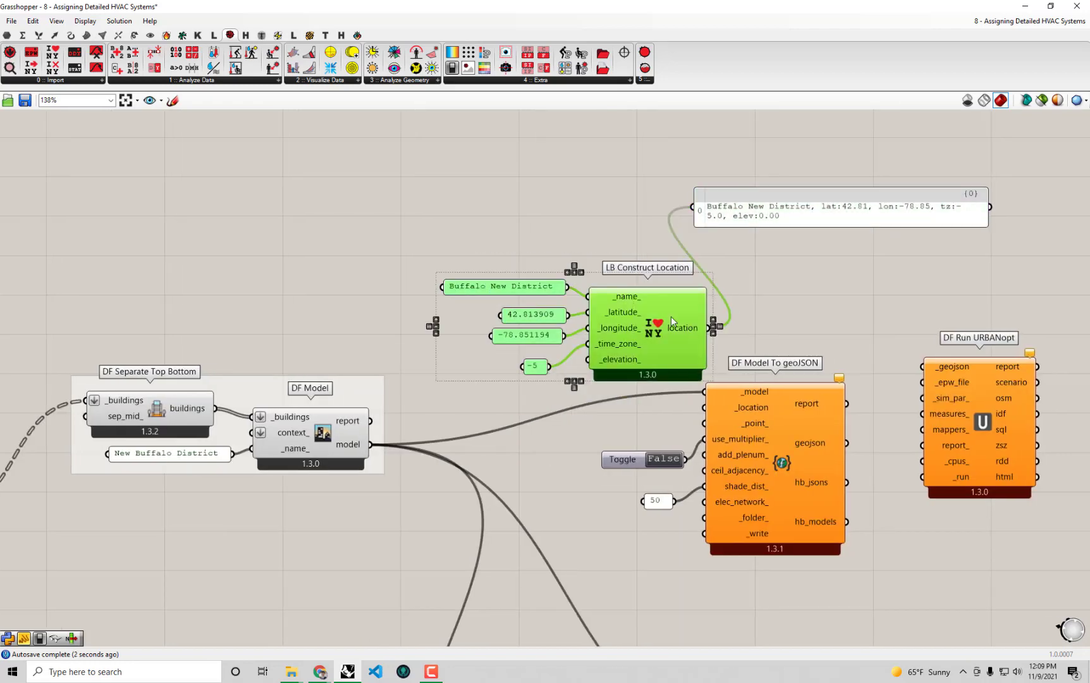
drag(671, 316, 620, 285)
scroll(822, 361, up, 1)
click(819, 284)
right_drag(819, 285, 759, 319)
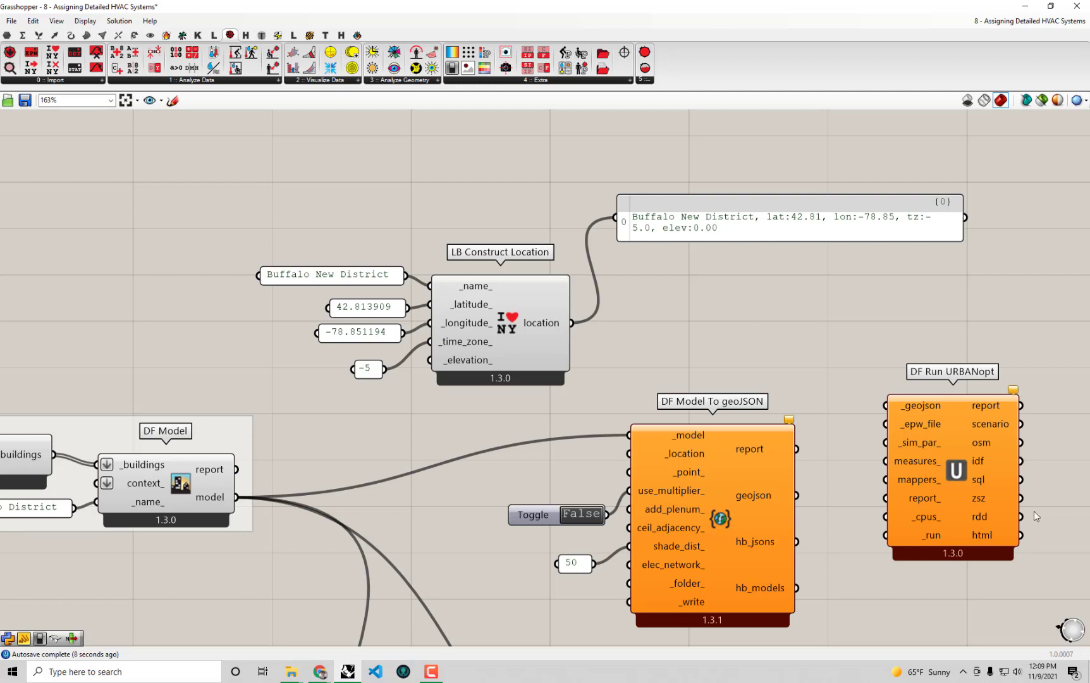
- Move DF Run URBANopt slightly higher, and connect the constructed location to the _location input of DF Model To geoJSON
drag(977, 468, 993, 428)
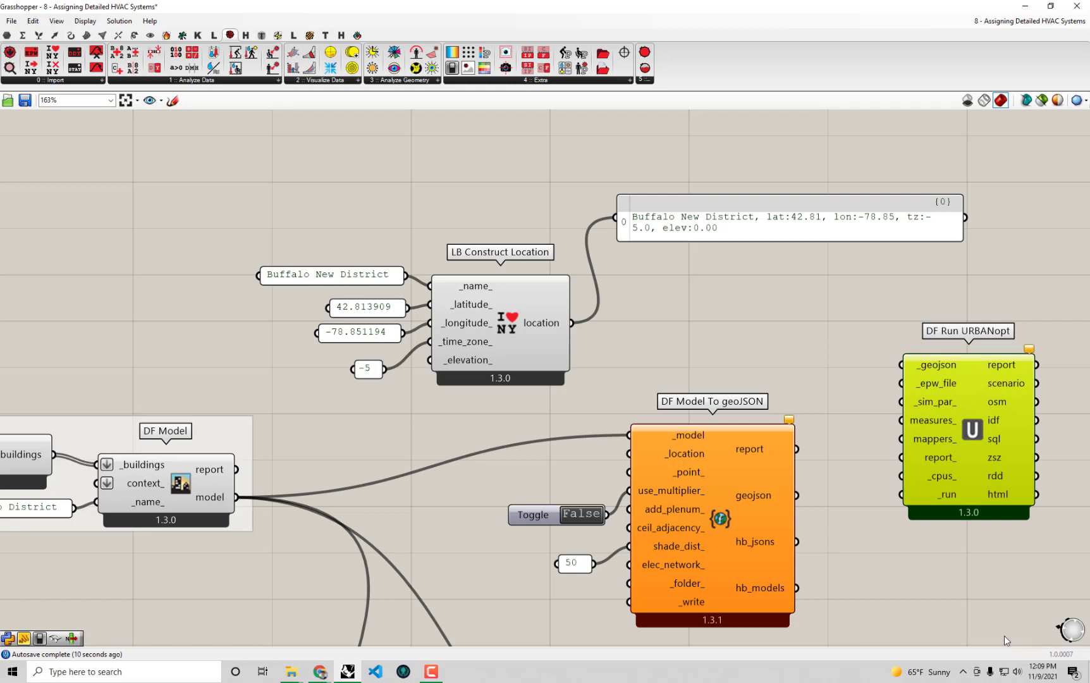
click(893, 570)
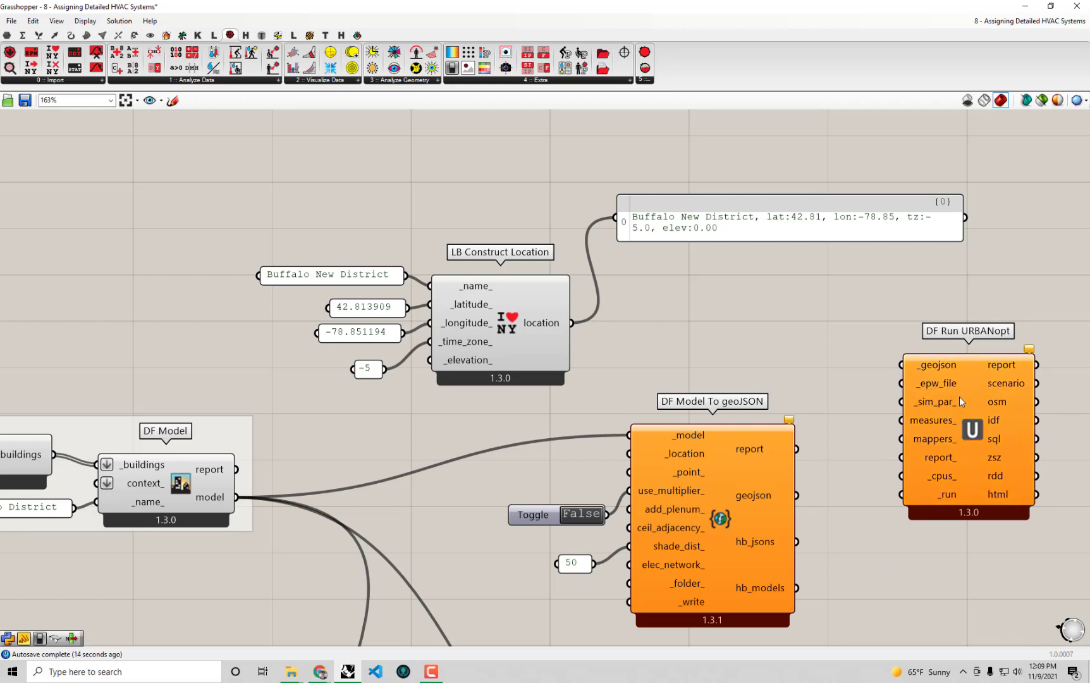
mouse_move(948, 367)
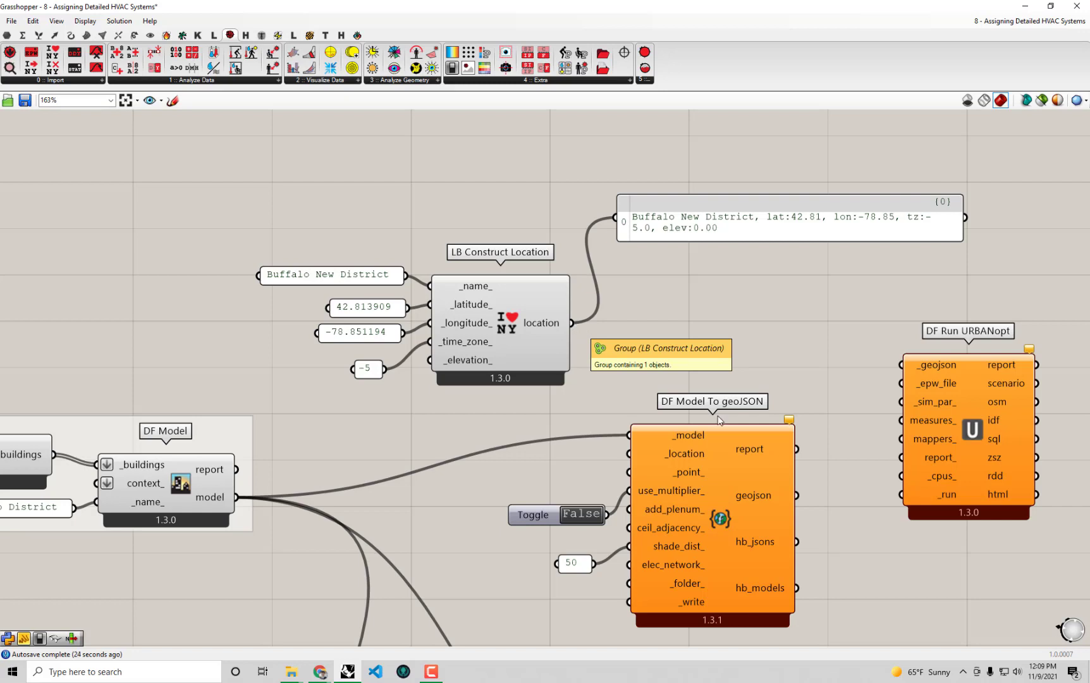
drag(572, 325, 630, 454)
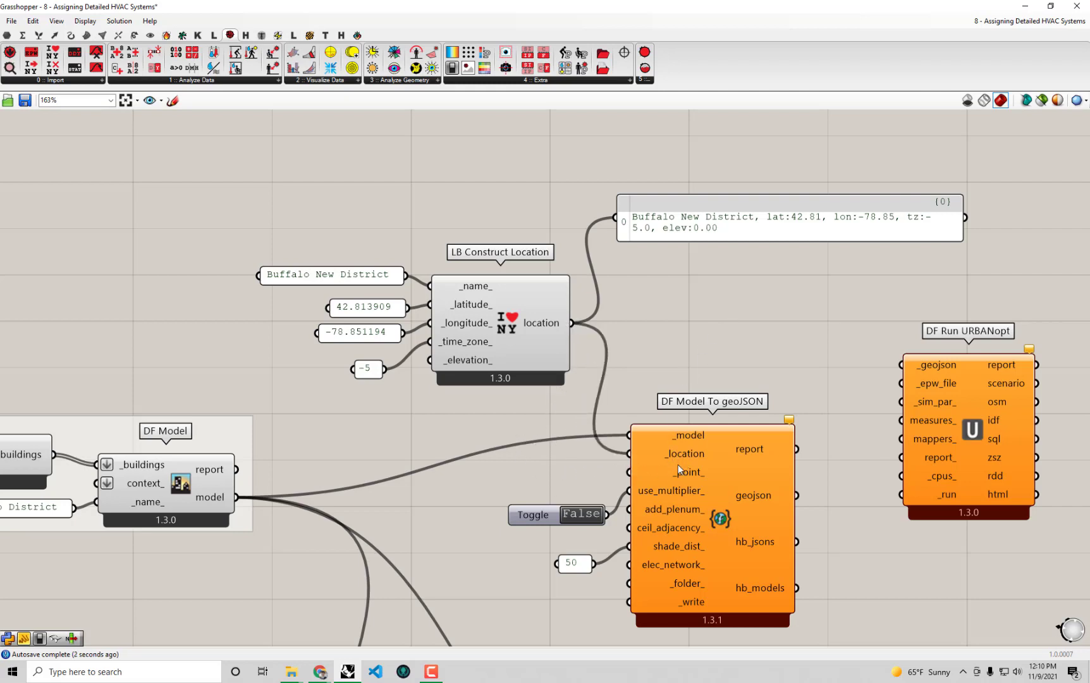
- Group LB Construct Location together with its name, latitude, longitude and time zone panels
scroll(683, 473, up, 1)
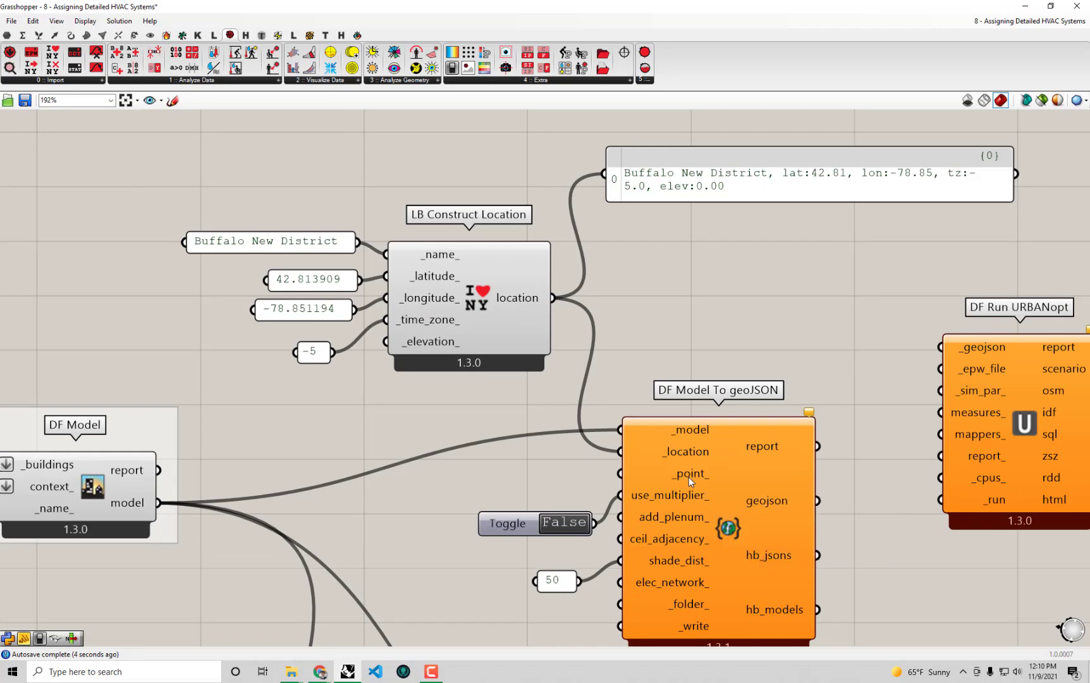
right_drag(708, 248, 729, 288)
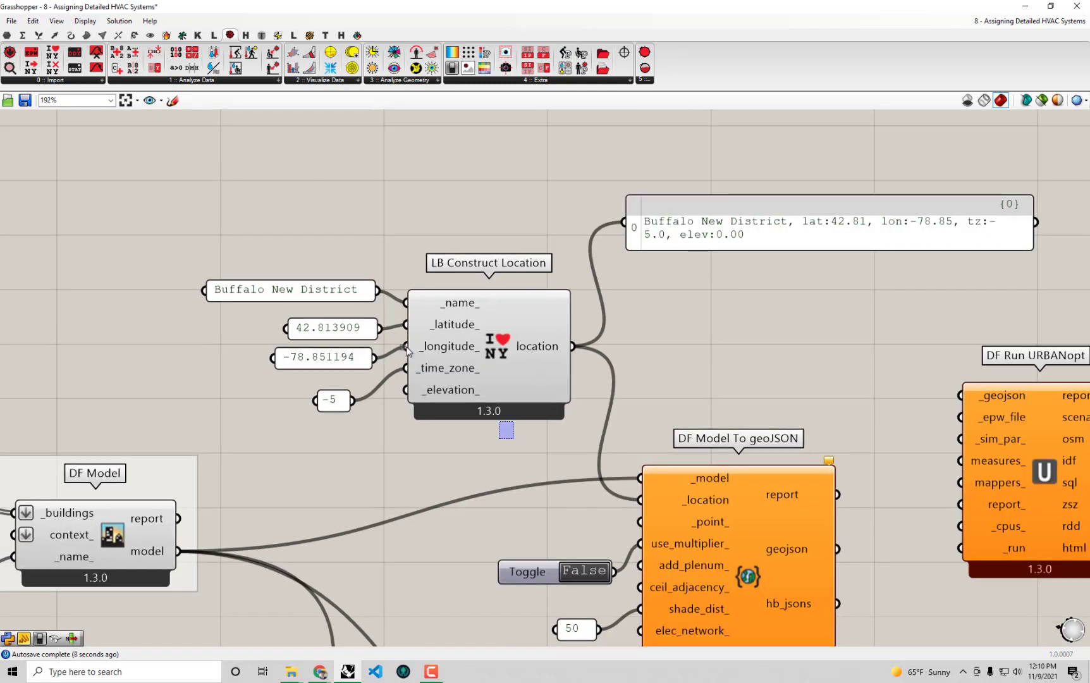
drag(510, 436, 276, 258)
key(h)
key(Escape)
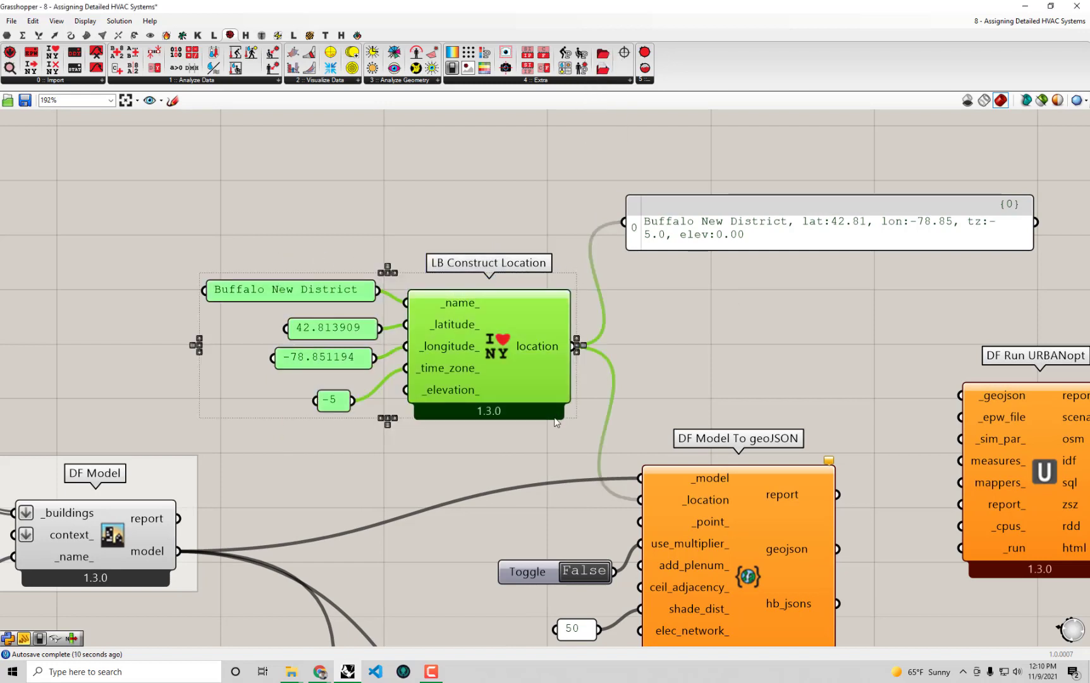
drag(590, 464, 257, 225)
key(h)
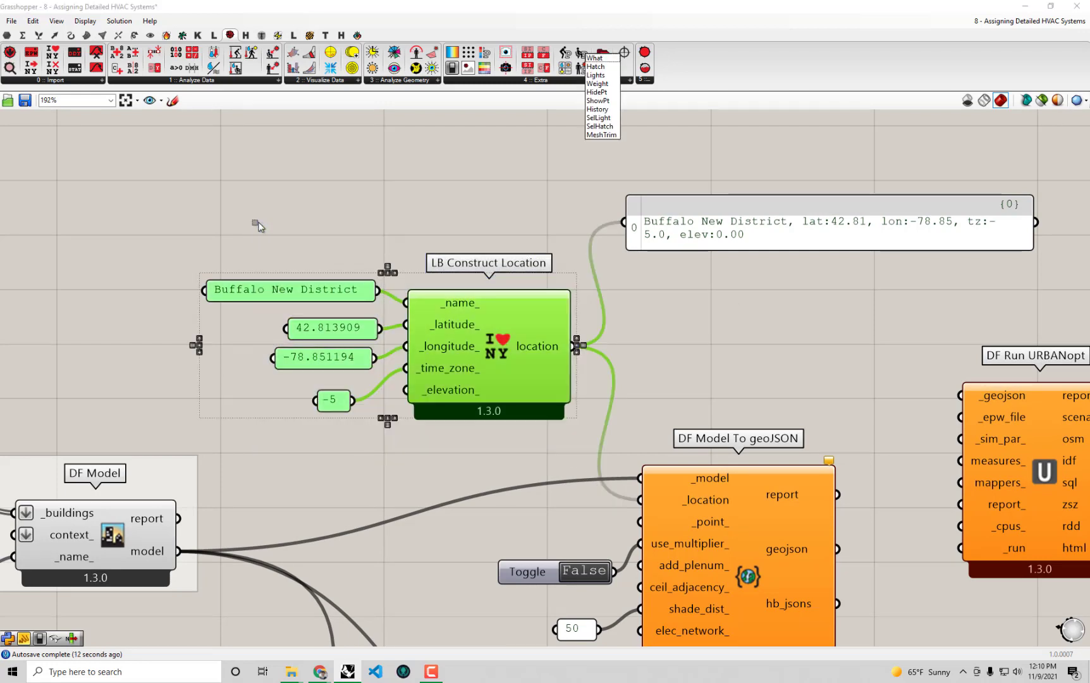
right_drag(441, 271, 583, 317)
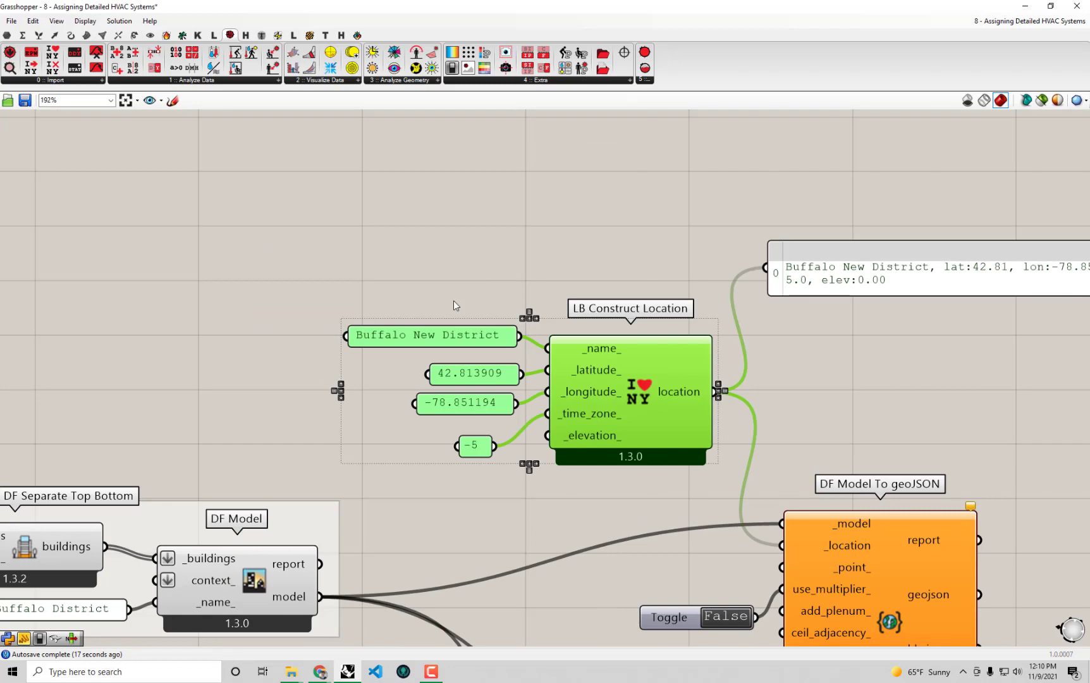
right_click(474, 273)
click(504, 362)
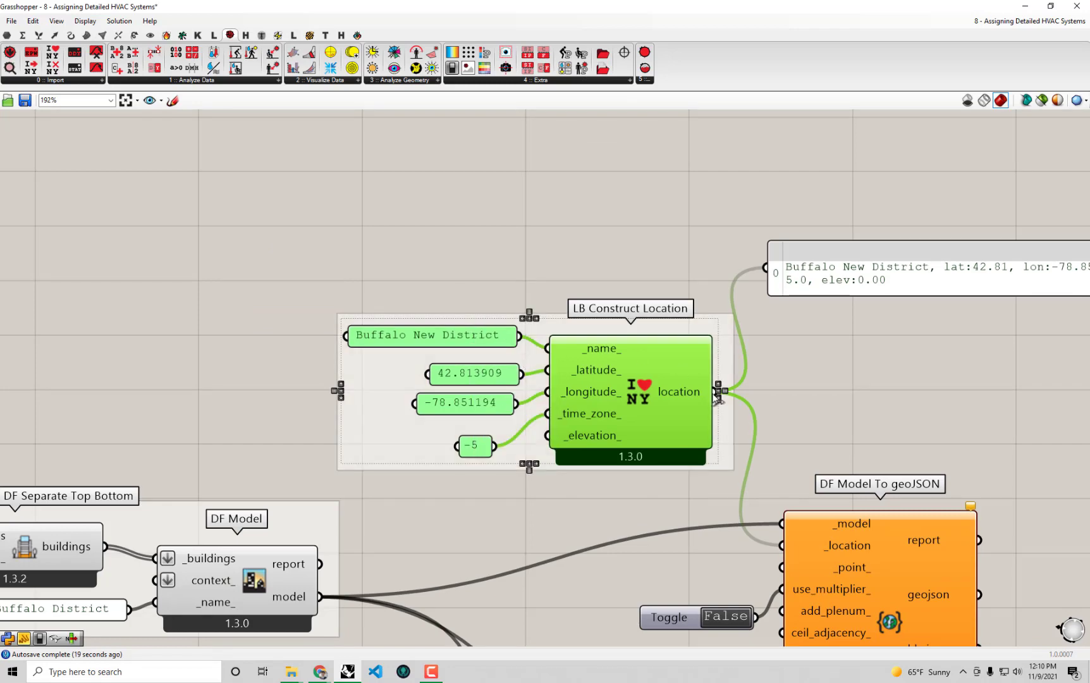
- Restore the Grasshopper window to a smaller size and maximize the Rhino window to show the district's buildings
right_drag(770, 332, 603, 236)
scroll(745, 306, down, 3)
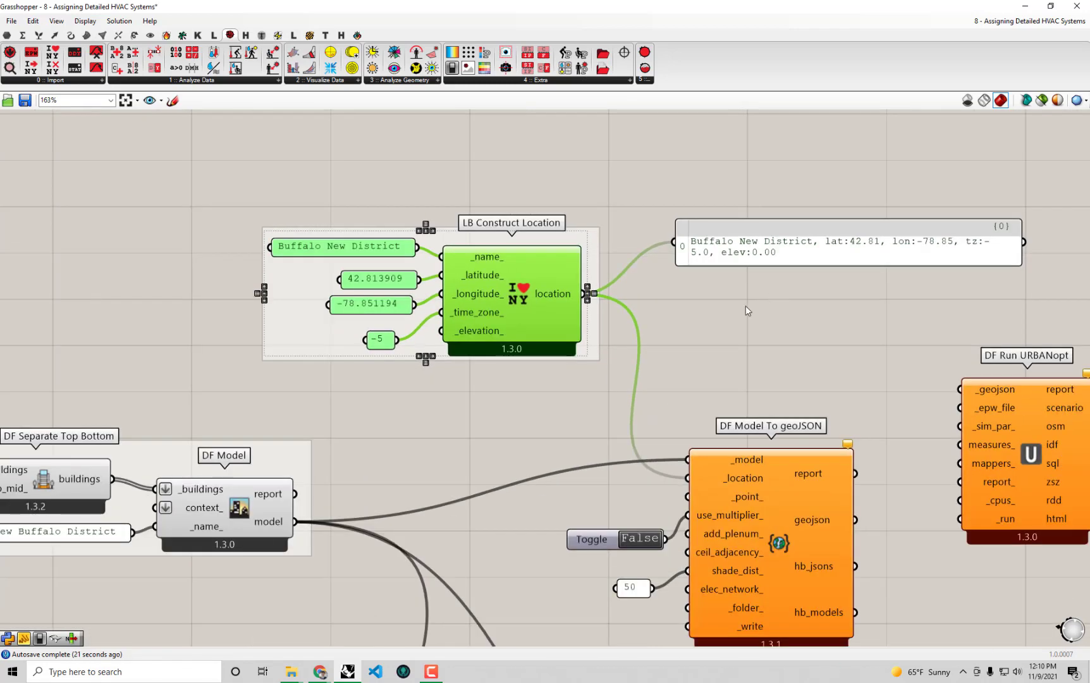
click(744, 228)
click(742, 314)
double_click(529, 7)
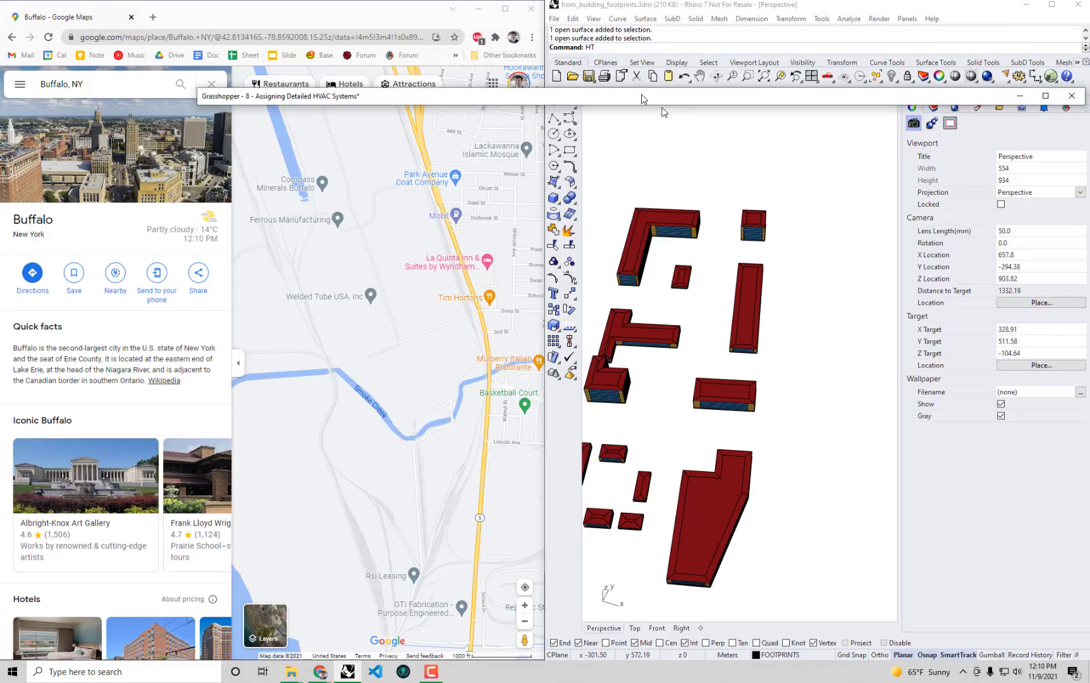
drag(722, 9, 502, 22)
double_click(503, 22)
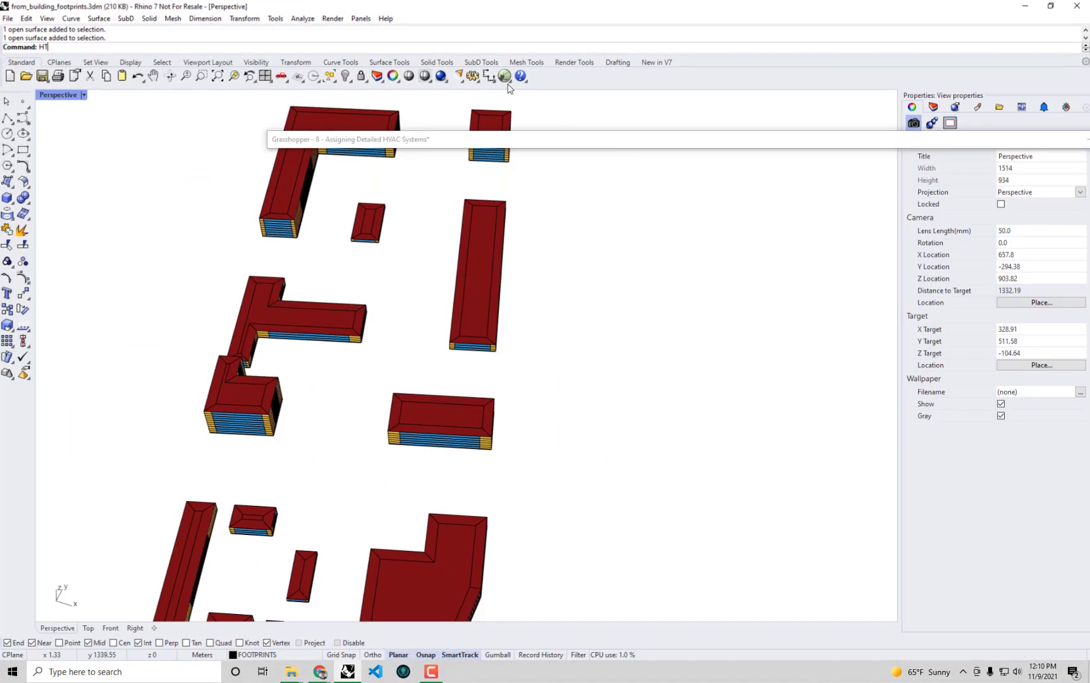
- Place the Grasshopper window alongside Rhino and frame the whole district in the Perspective view
drag(587, 145, 1087, 266)
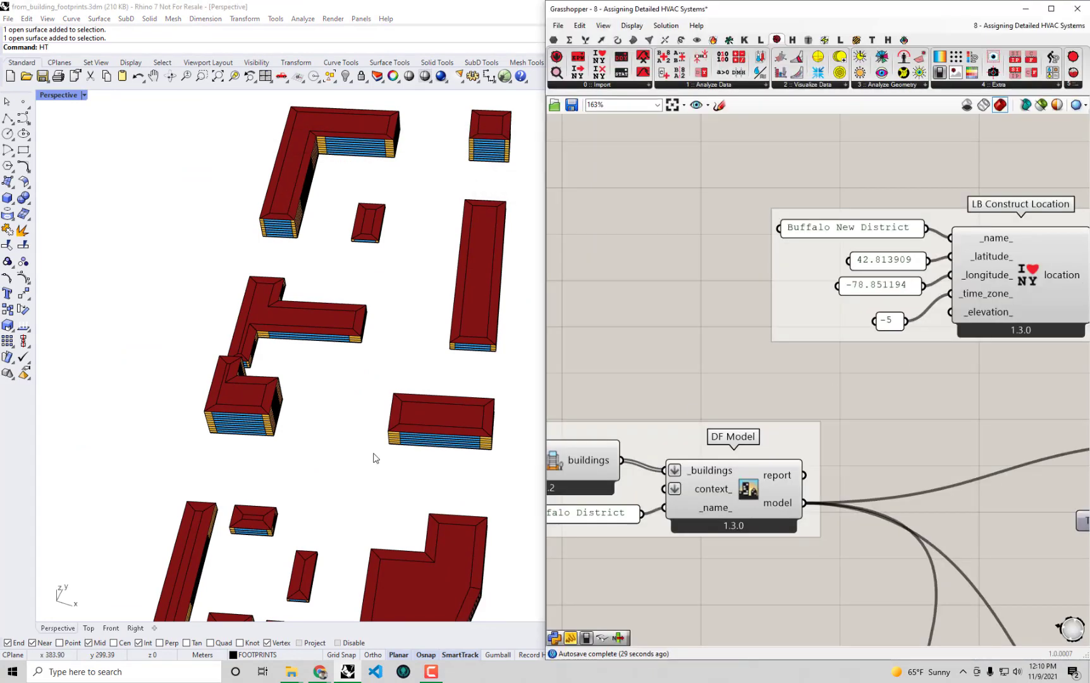
shift+right_drag(197, 417, 233, 433)
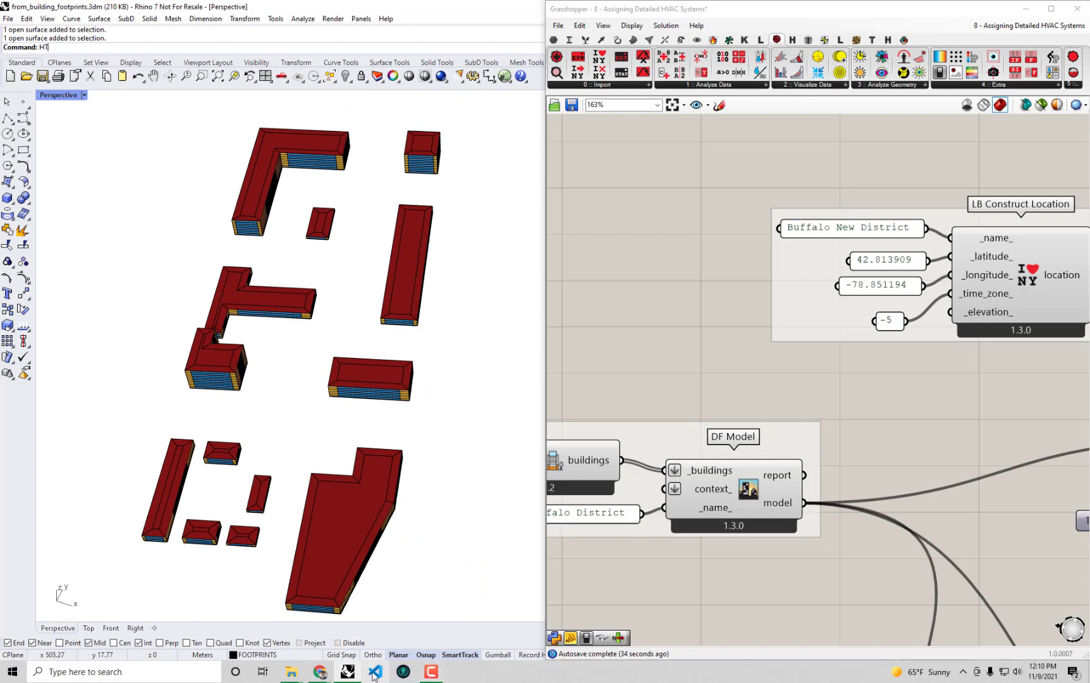
- Check the Buffalo site in Google Maps in Chrome and return to Rhino and Grasshopper
mouse_move(320, 671)
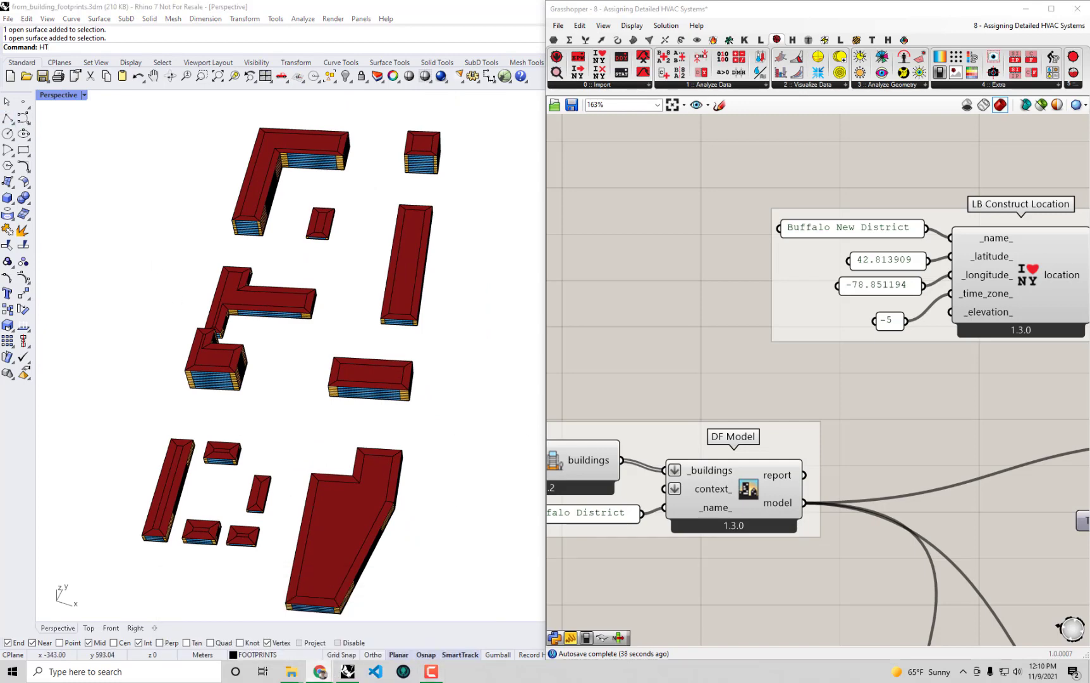
key(alt+Tab)
scroll(577, 472, up, 3)
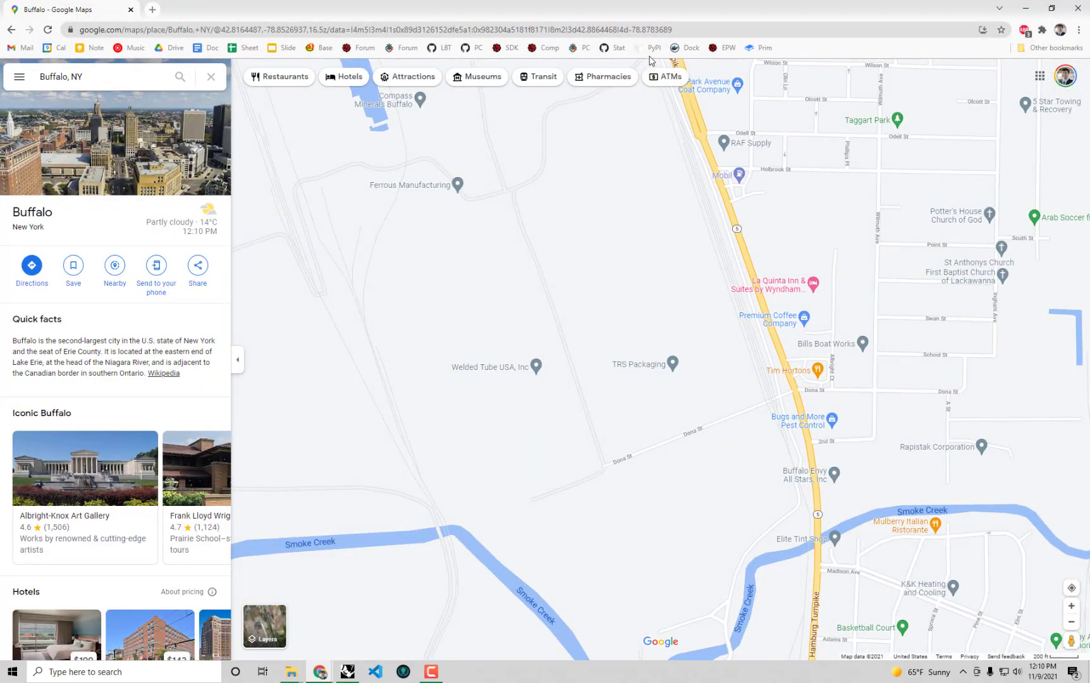
double_click(640, 17)
click(639, 17)
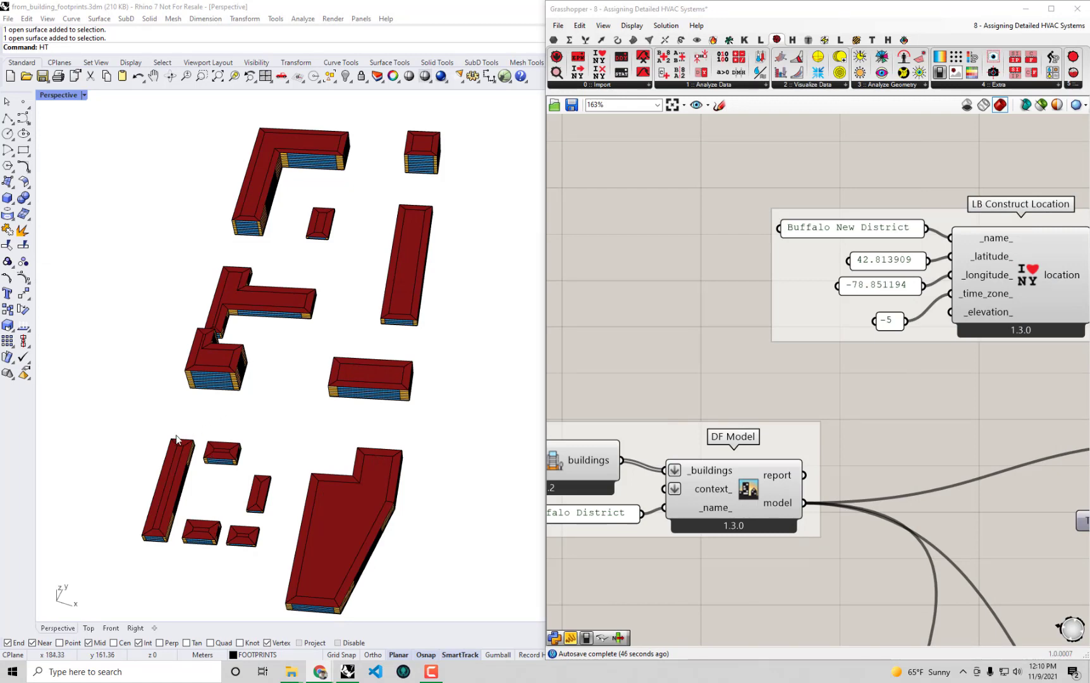
- Add a Point parameter below LB Construct Location and set it to the northwest roof corner of the long narrow building at the district's southwest
right_click(688, 362)
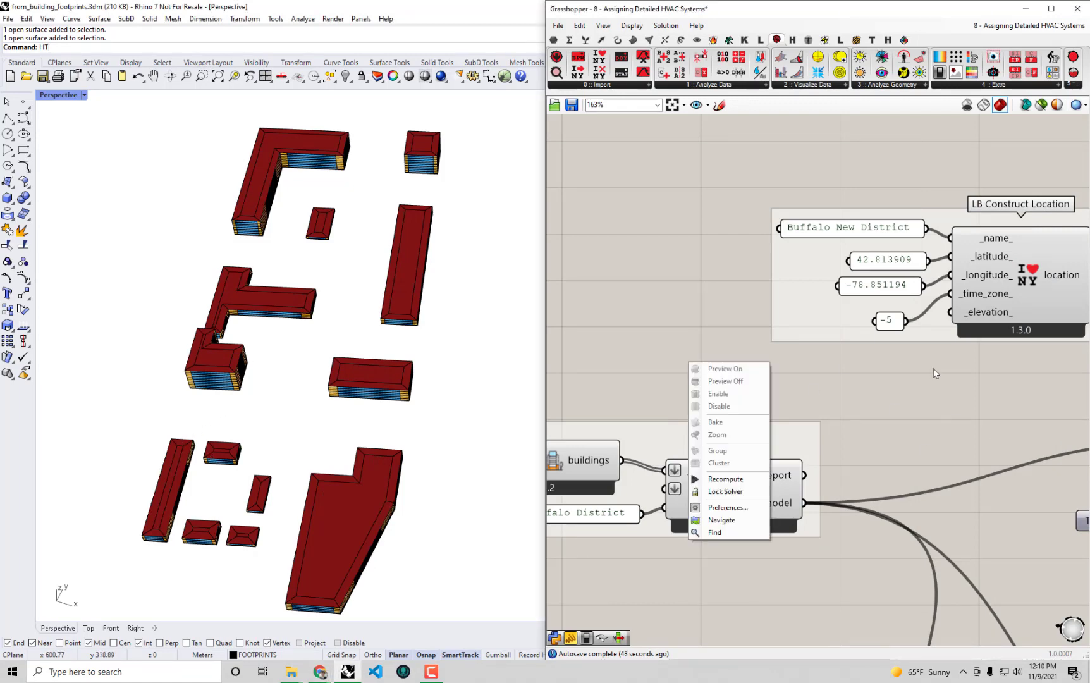
right_drag(935, 373, 747, 341)
double_click(748, 339)
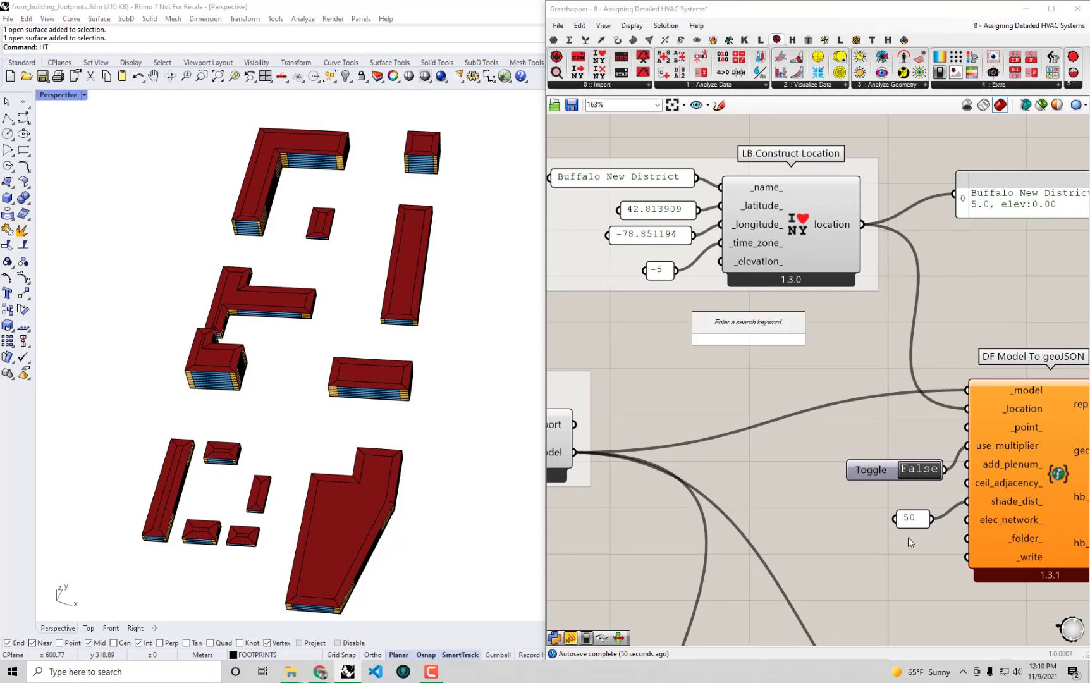
text(point)
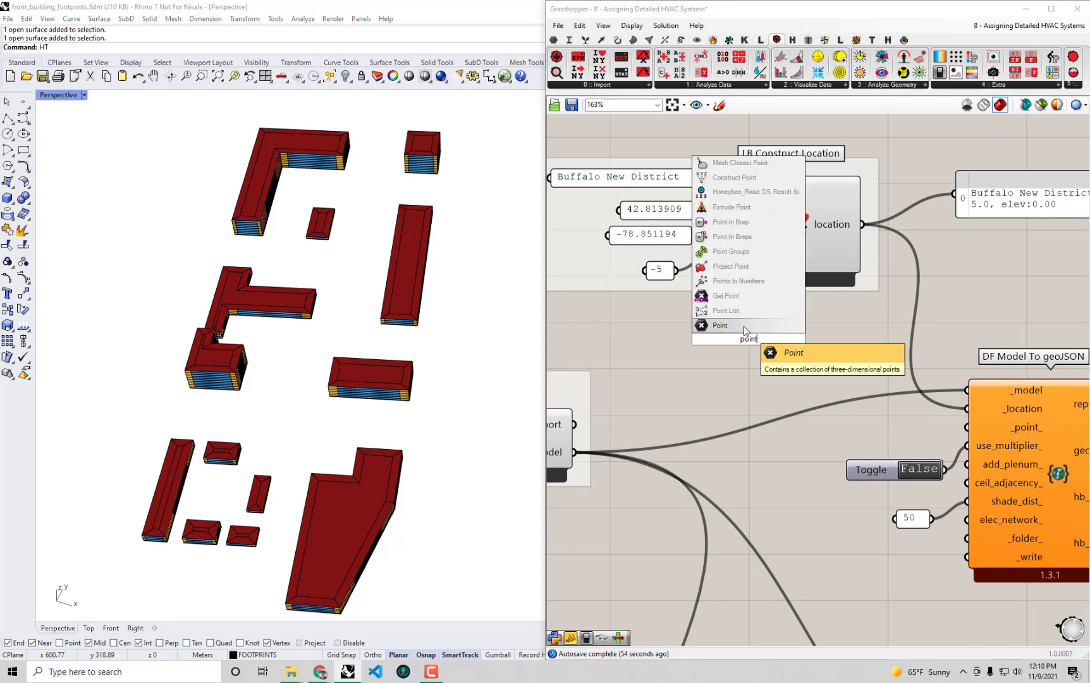
click(720, 325)
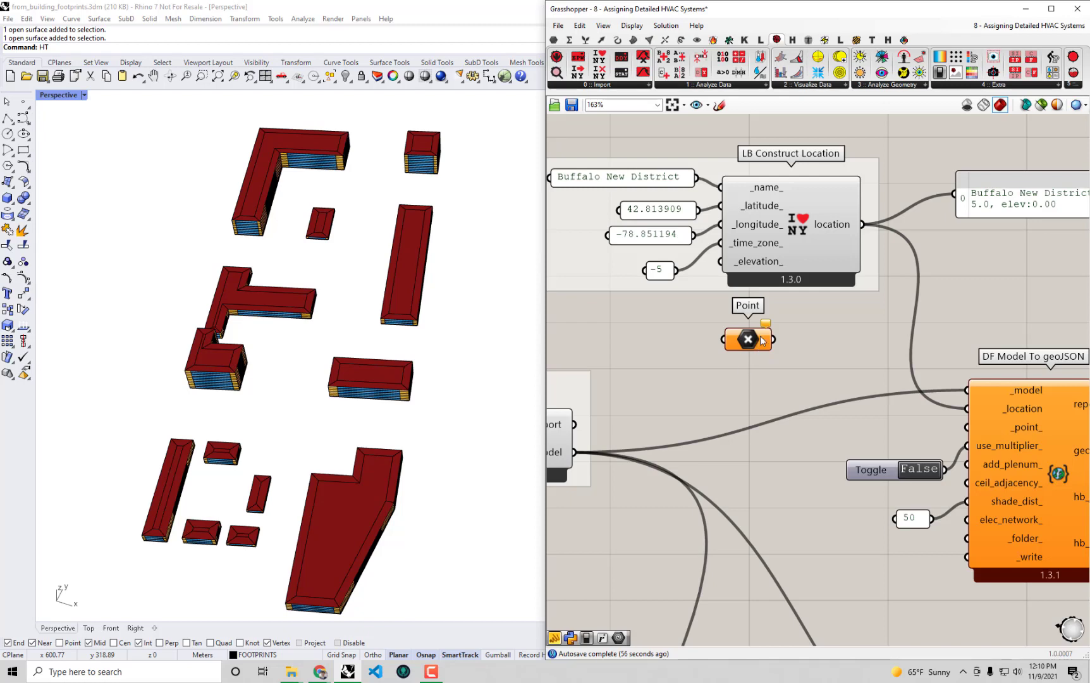
right_click(749, 347)
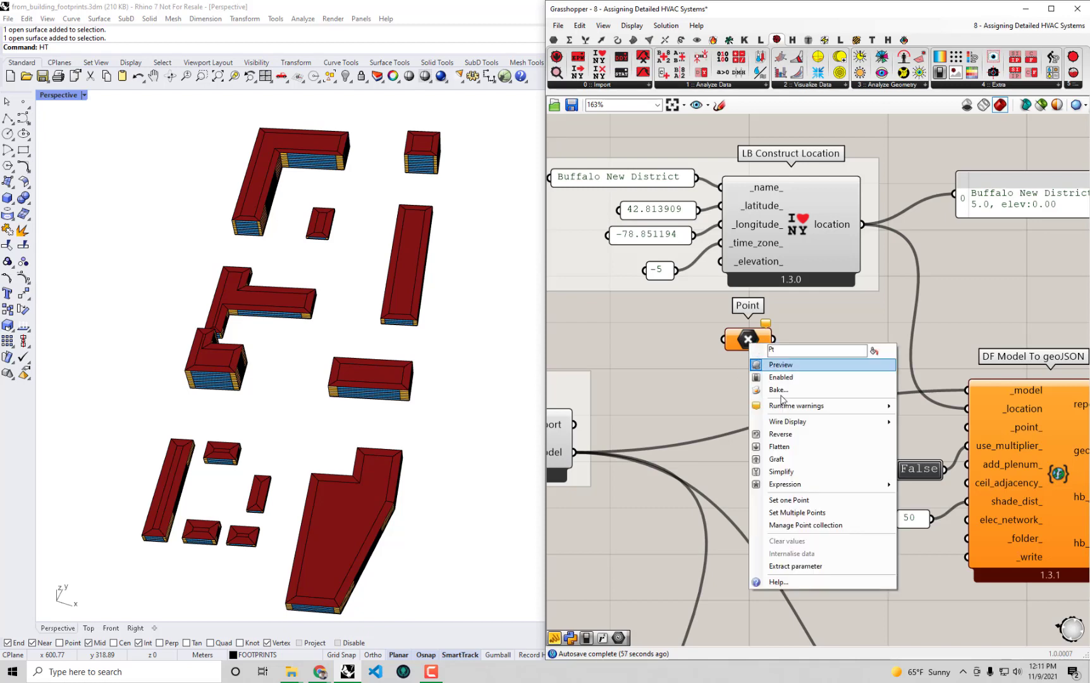
click(788, 500)
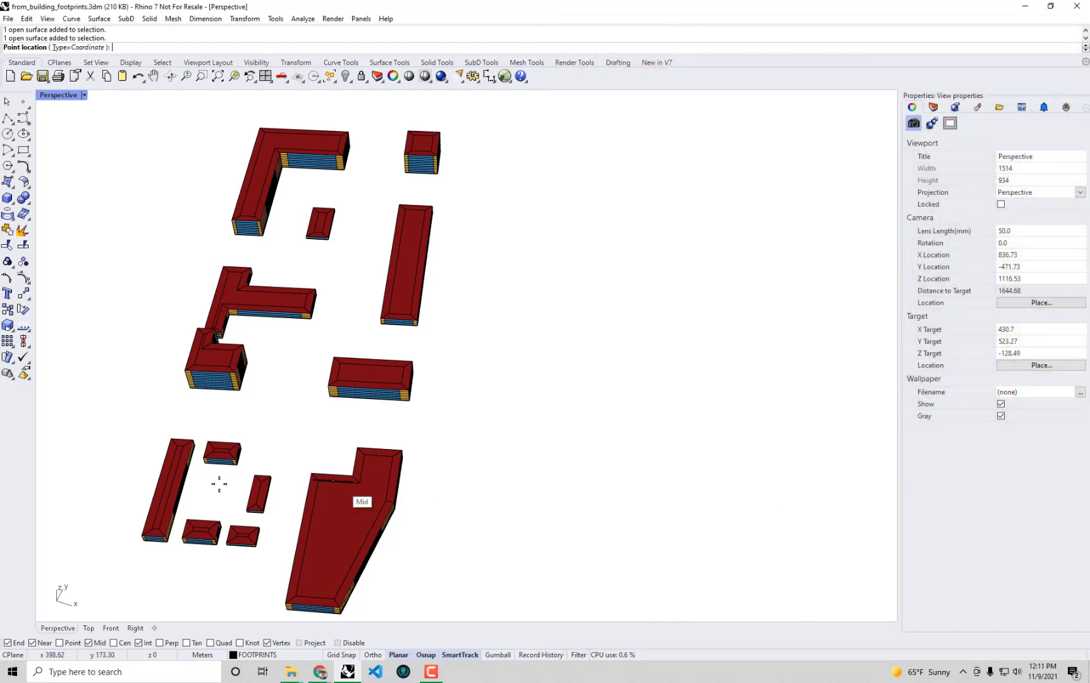
click(174, 442)
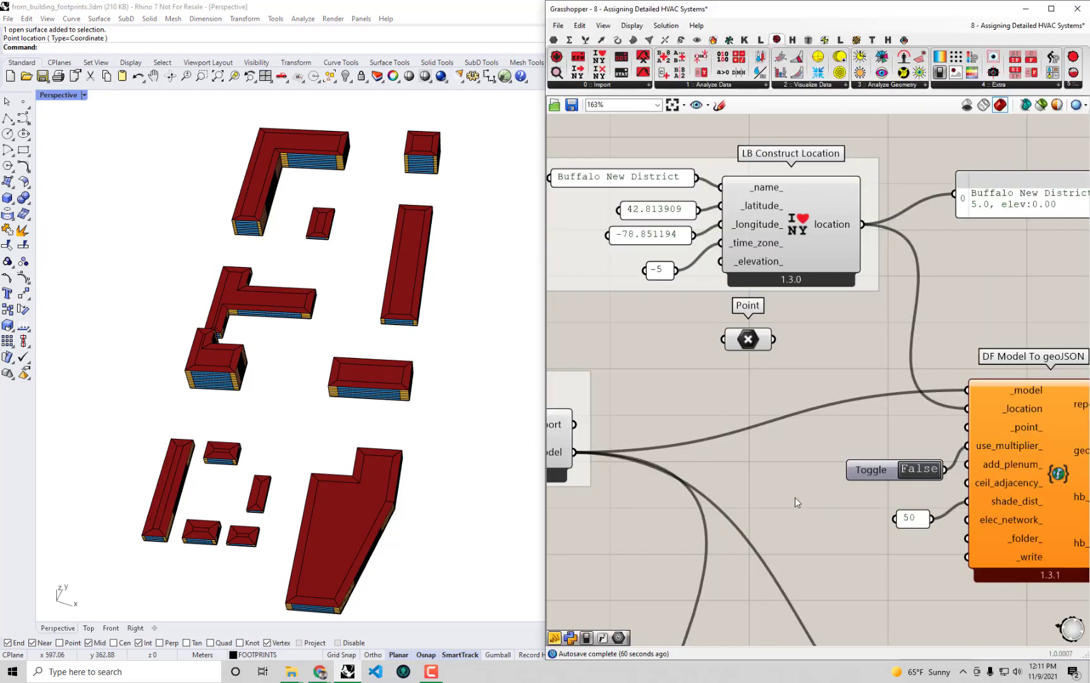
- Connect the Point parameter to the _point_ input of DF Model To geoJSON and line up the use_multiplier_ toggle and shade_dist_ panel beneath it
drag(748, 344, 897, 420)
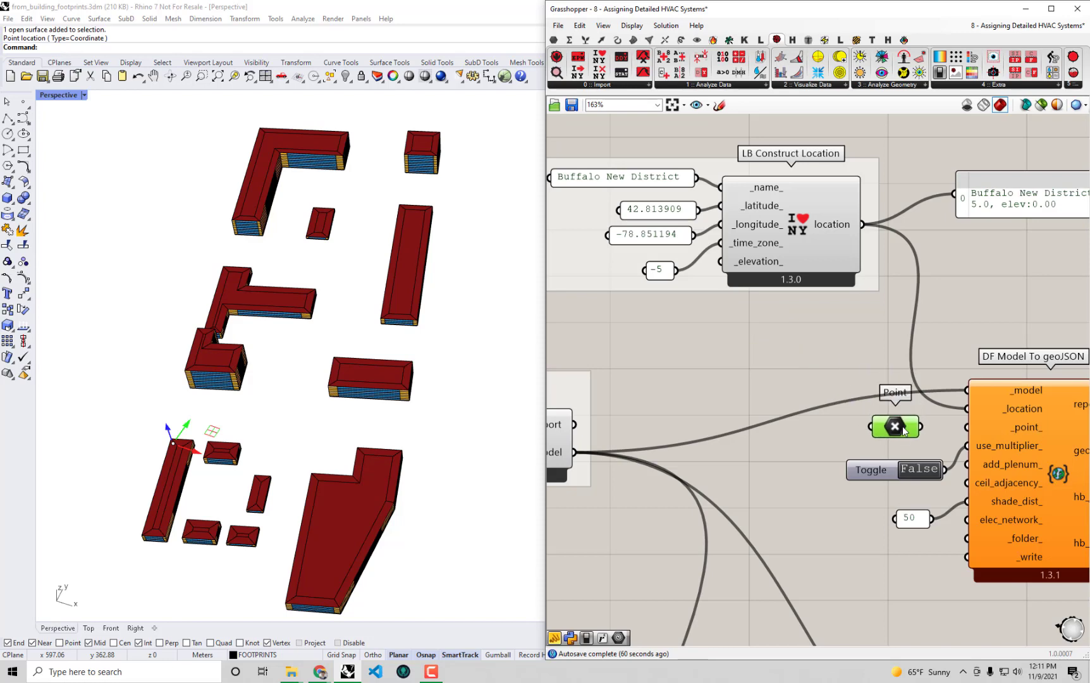
right_drag(937, 437, 818, 420)
drag(816, 410, 862, 409)
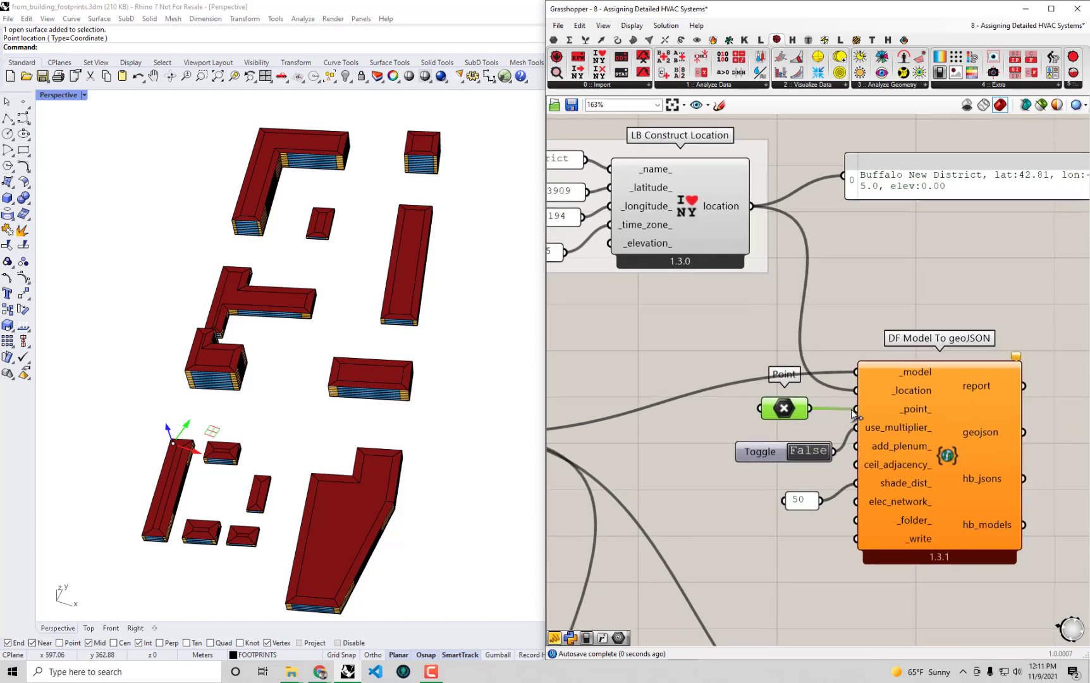
right_drag(940, 480, 859, 480)
drag(674, 463, 663, 451)
drag(711, 500, 707, 483)
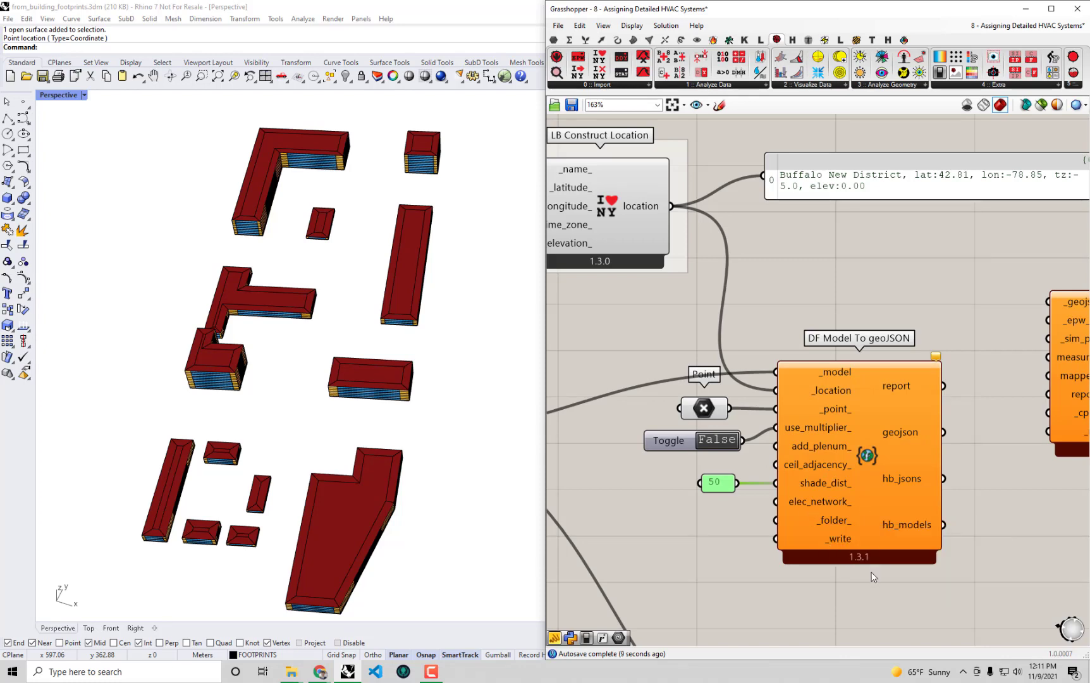
- Check the DF Model To geoJSON warning, add a Boolean Toggle, and connect it to the _write input
right_drag(872, 565, 803, 522)
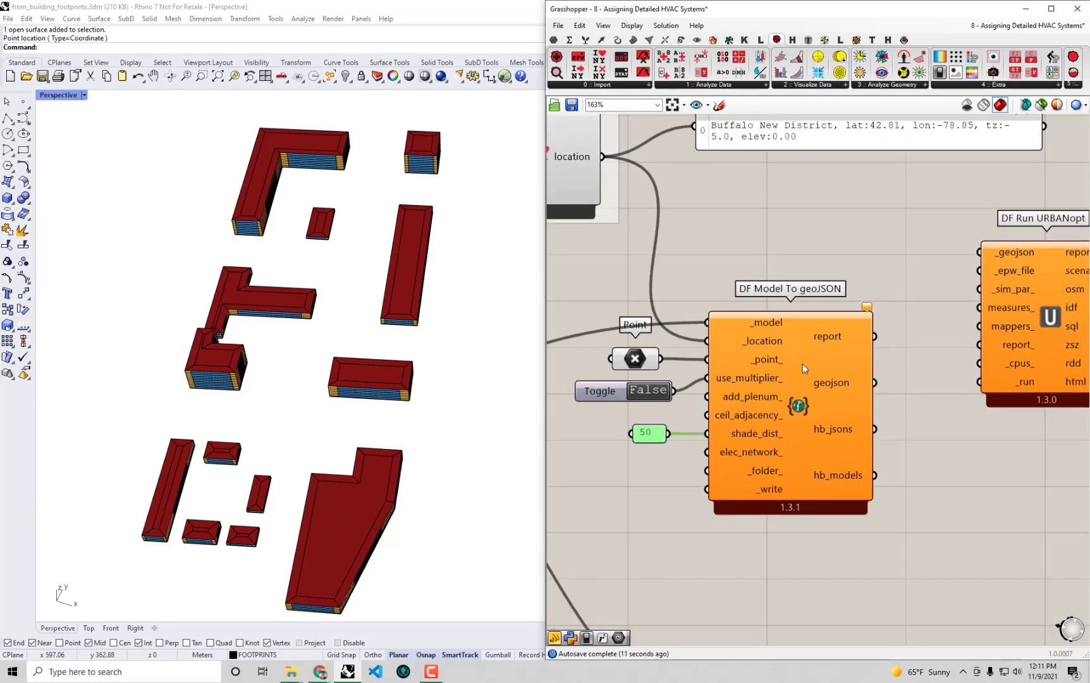
click(866, 309)
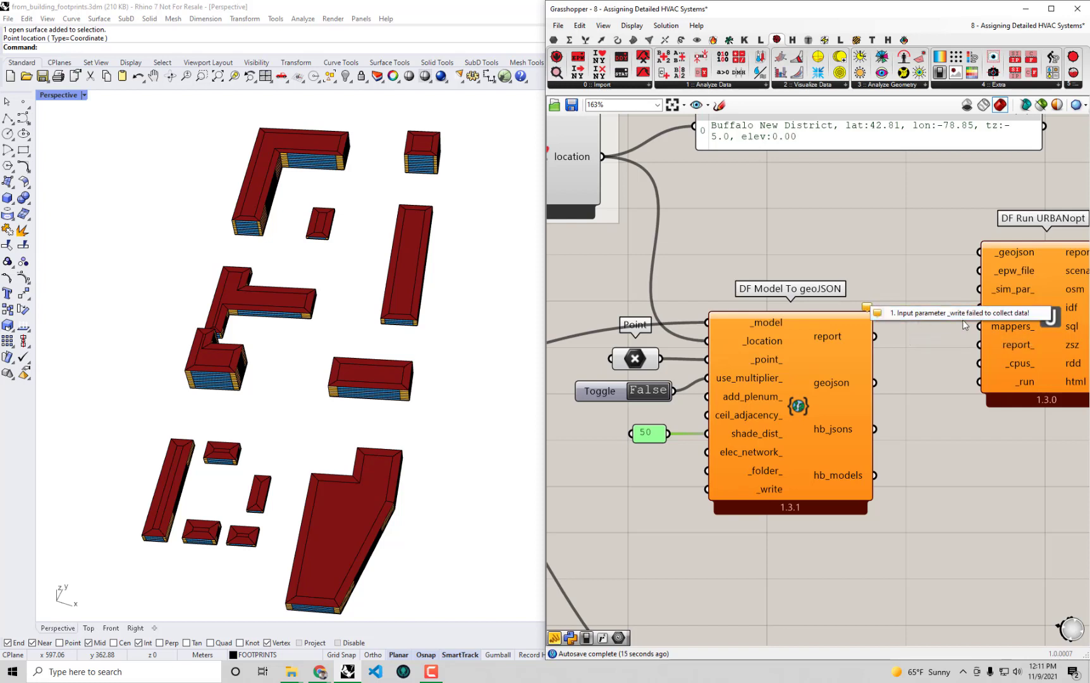
right_drag(861, 470, 891, 478)
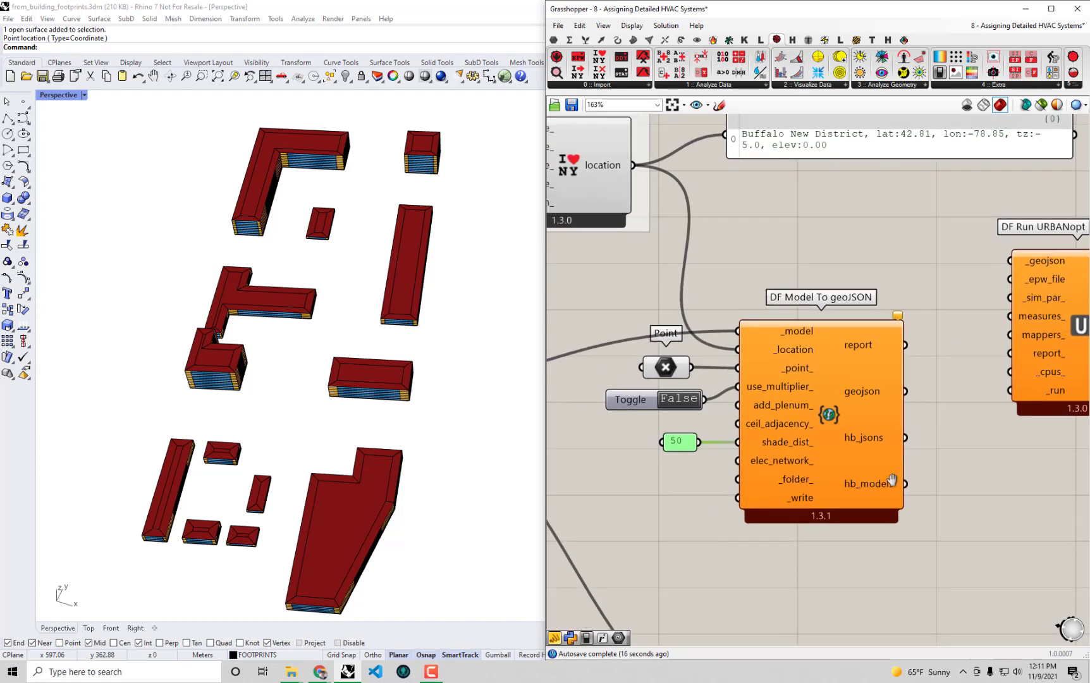
click(653, 510)
double_click(651, 505)
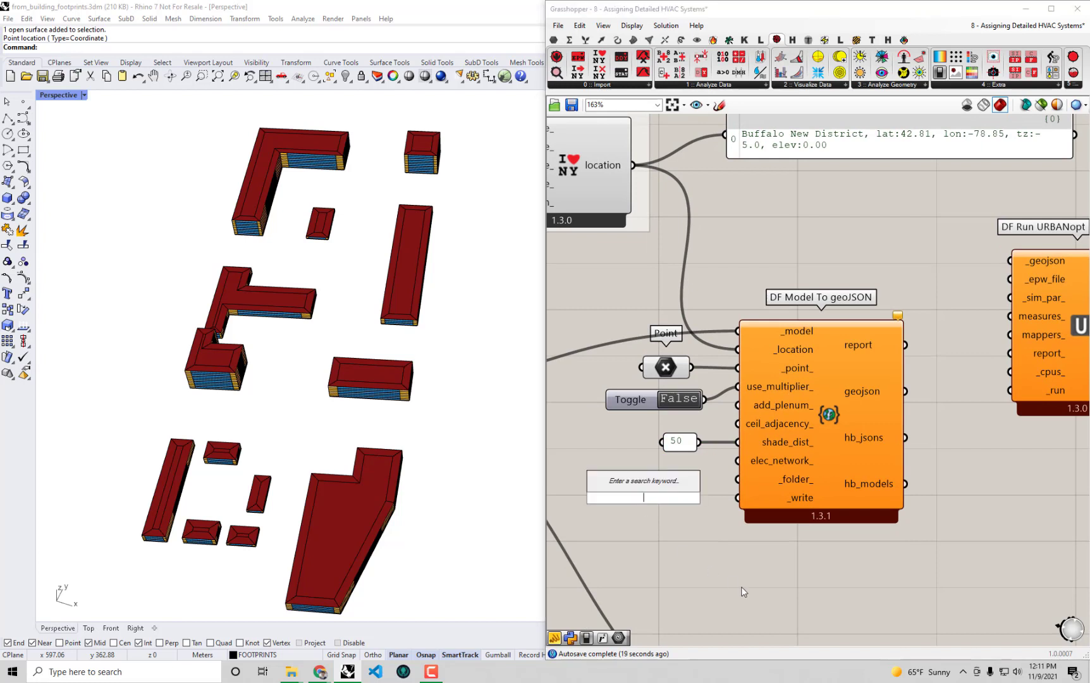
text(boo)
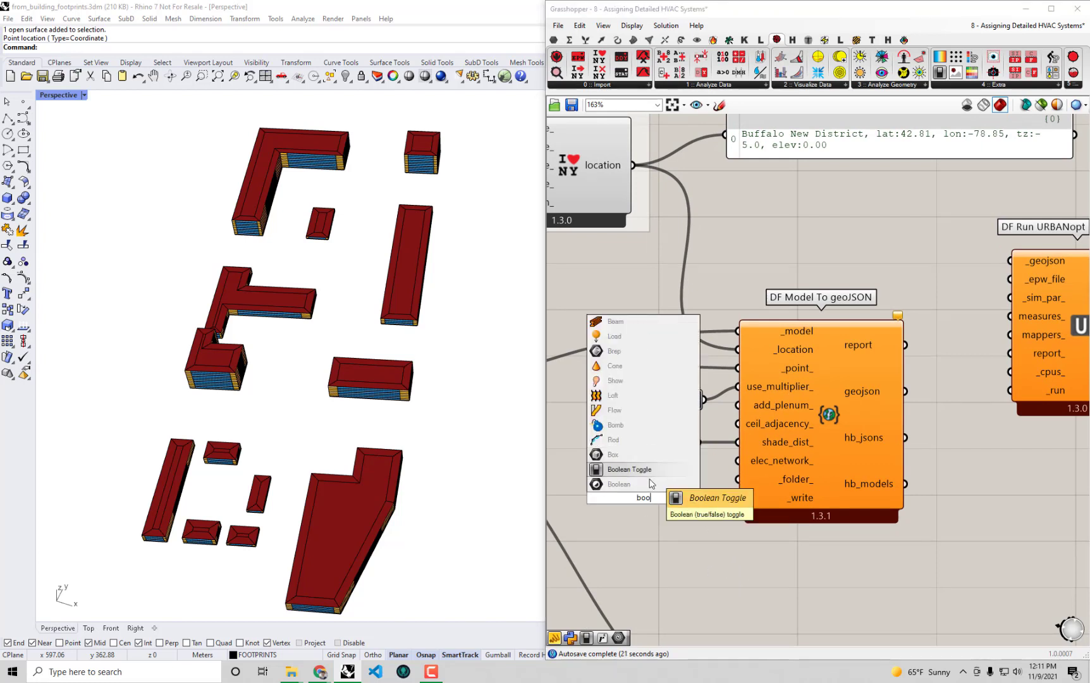
click(657, 472)
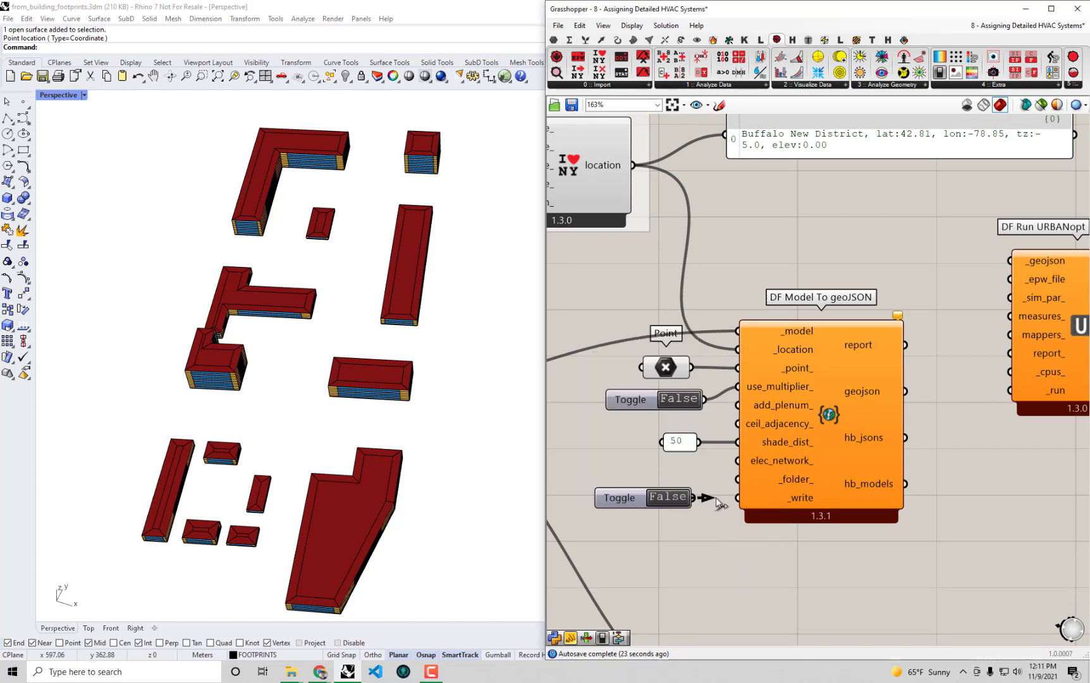
drag(693, 497, 749, 501)
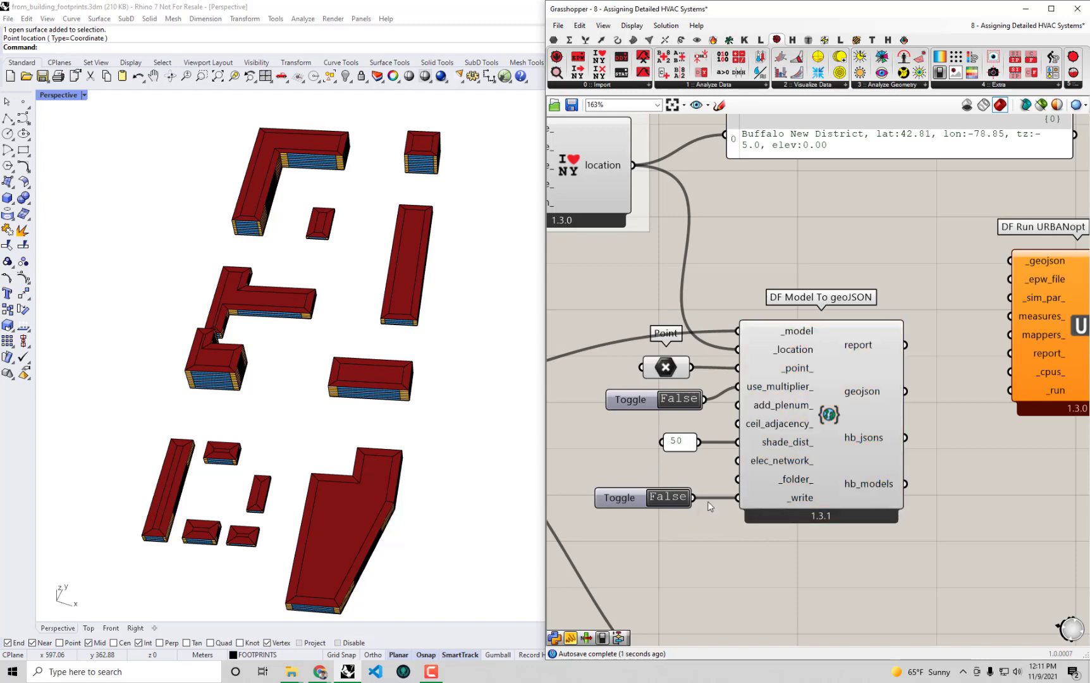
- Connect hb_models to the text panel in place of the location, and move DF Run URBANopt and the panel further right
right_drag(881, 502, 875, 548)
drag(902, 528, 720, 180)
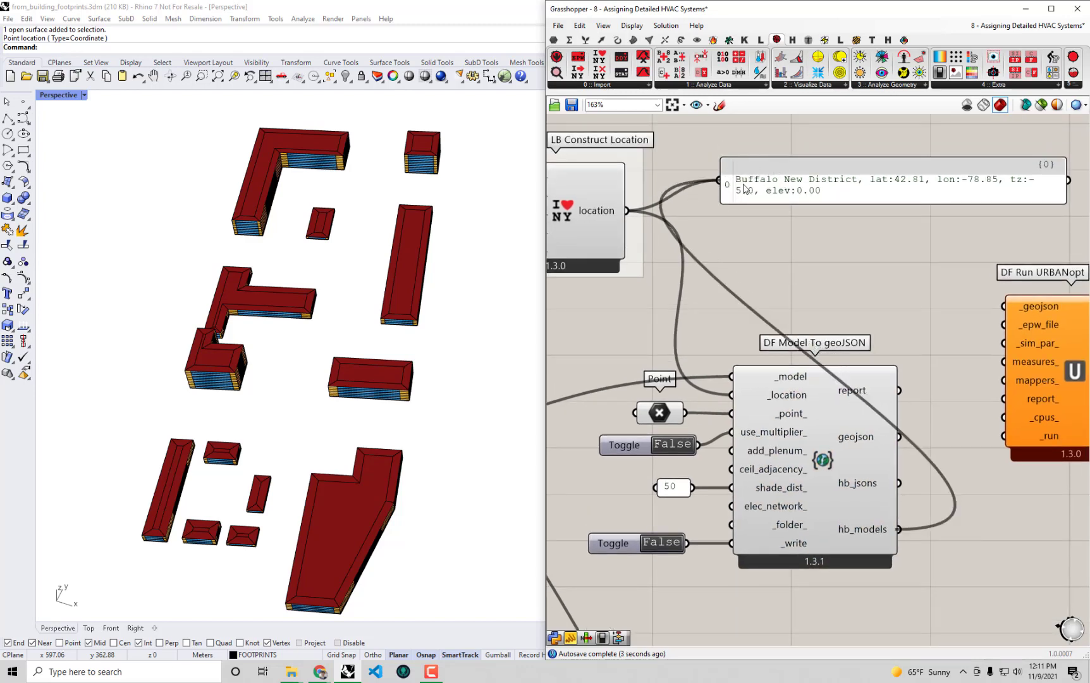
click(828, 174)
scroll(857, 190, down, 3)
drag(921, 272, 1019, 288)
drag(875, 163, 973, 210)
scroll(674, 483, up, 2)
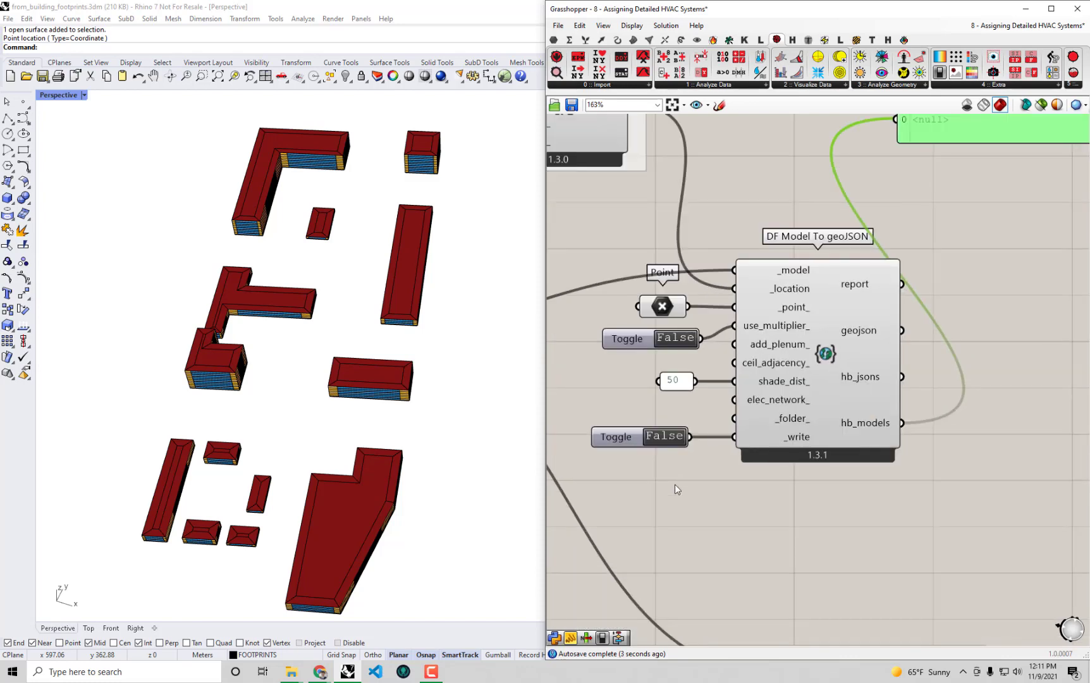
- Set the _write toggle to True and connect the geojson output to the text panel in place of hb_models
click(677, 482)
scroll(680, 481, down, 2)
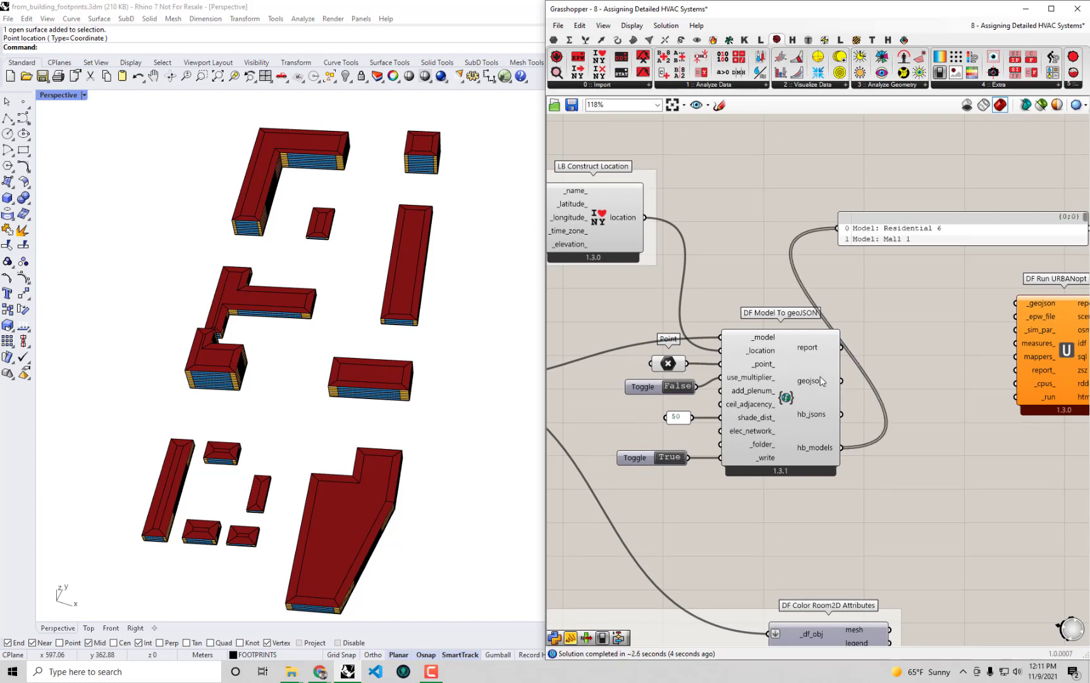
drag(841, 381, 835, 228)
right_drag(832, 227, 796, 235)
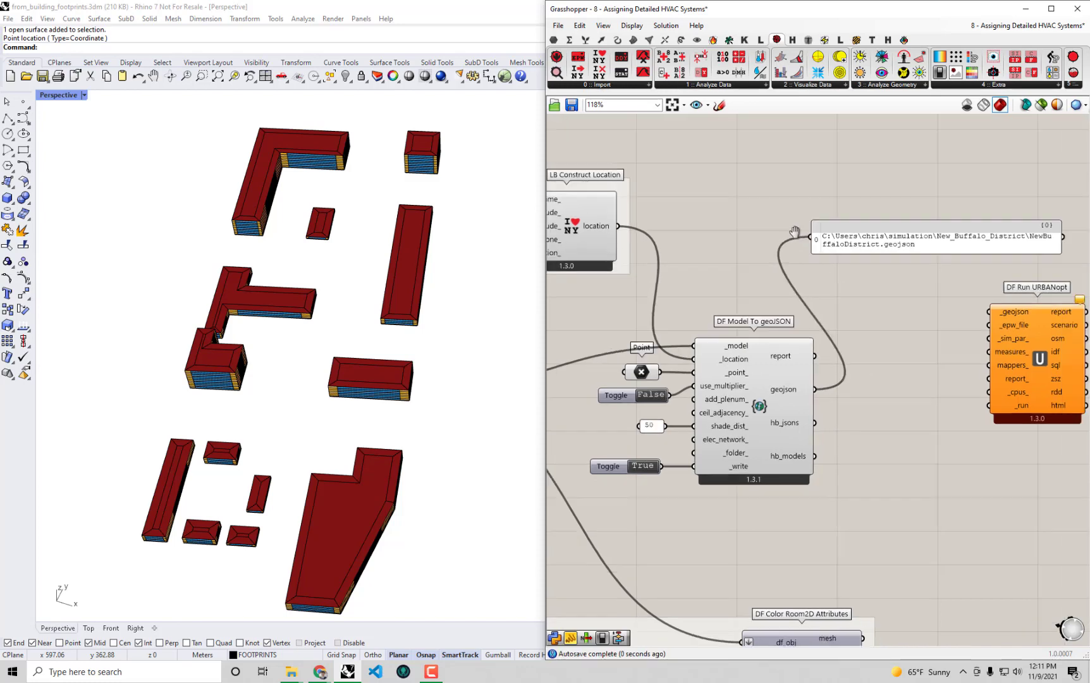
- Maximize the Grasshopper window and widen the geojson text panel to fit the file path on one line
double_click(783, 7)
drag(768, 39, 674, 4)
double_click(674, 5)
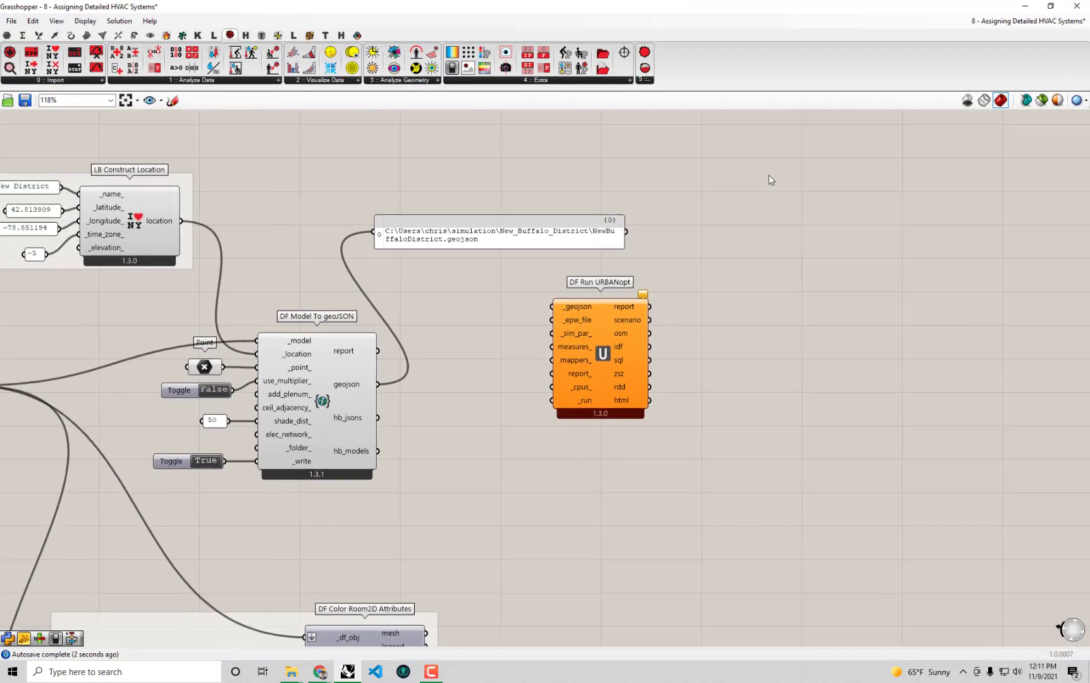
scroll(768, 178, up, 4)
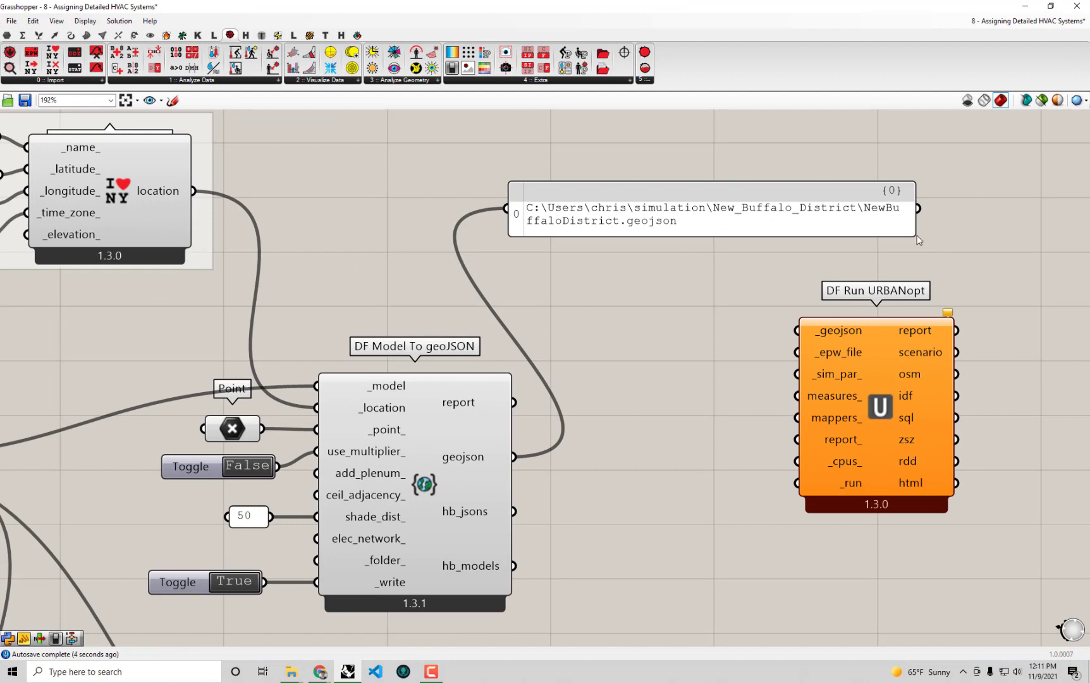
drag(914, 235, 1069, 234)
click(1005, 225)
scroll(998, 231, down, 1)
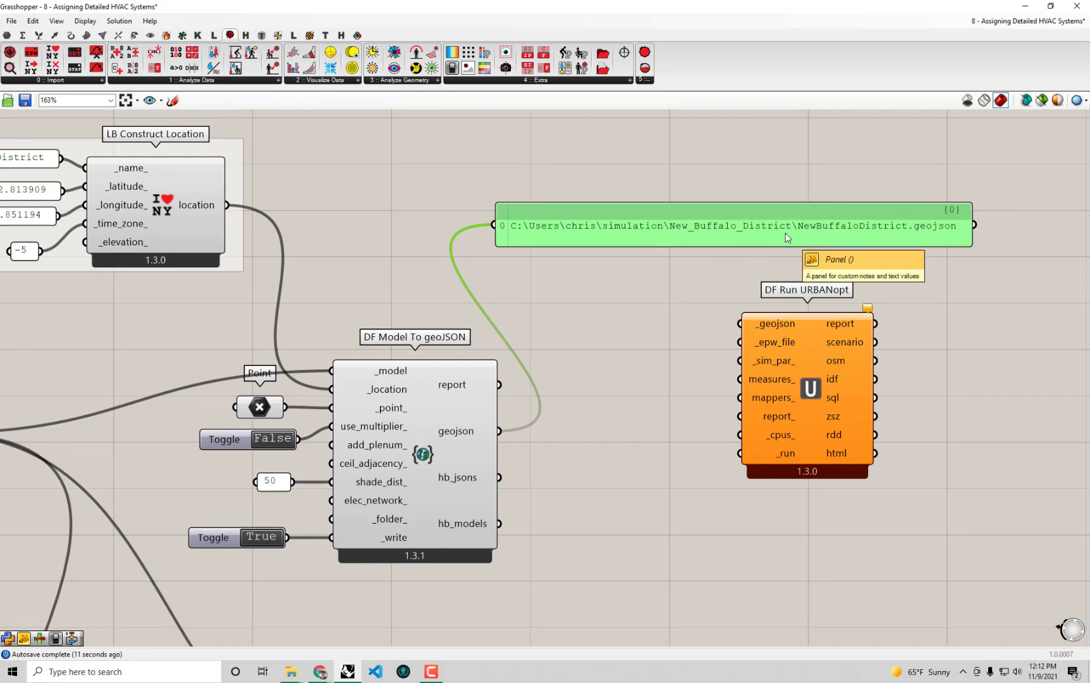
- Examine the name panel feeding DF Model and compare it with the folder name in the geojson path
right_drag(592, 279, 646, 275)
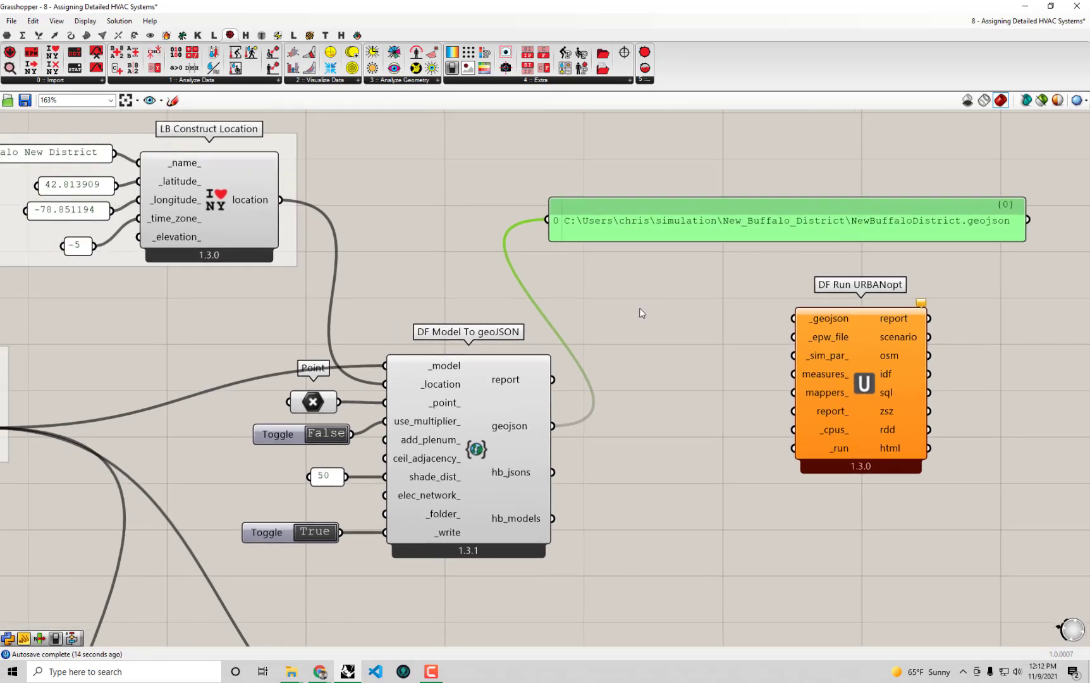
scroll(787, 213, down, 1)
right_drag(117, 368, 272, 328)
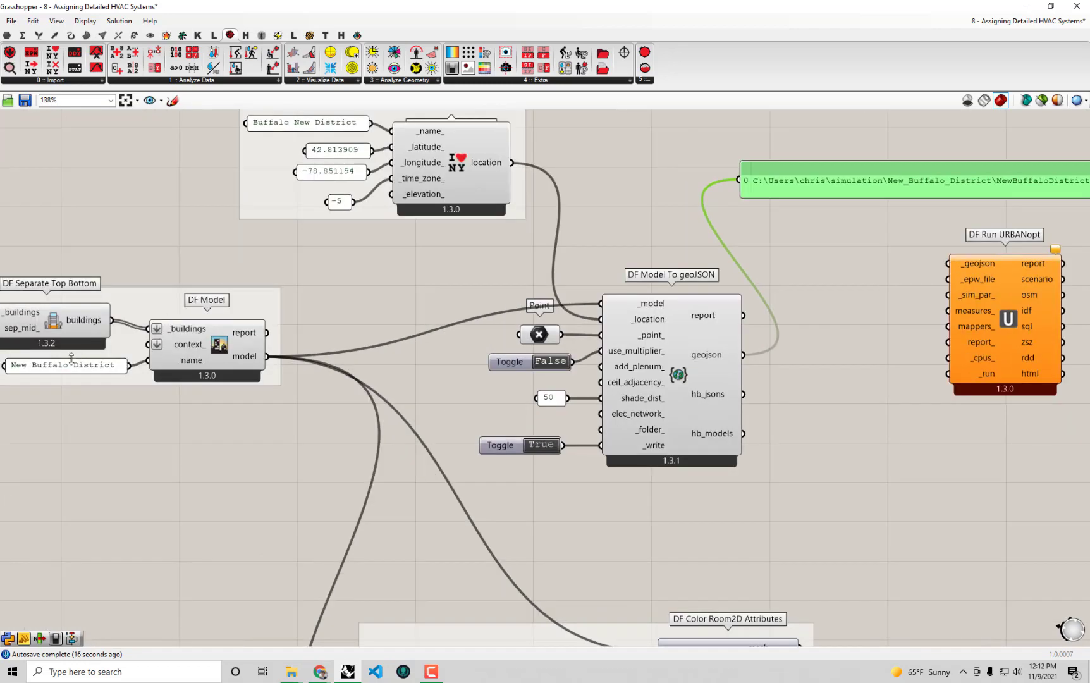
click(70, 366)
right_drag(654, 290, 587, 307)
right_drag(294, 411, 394, 414)
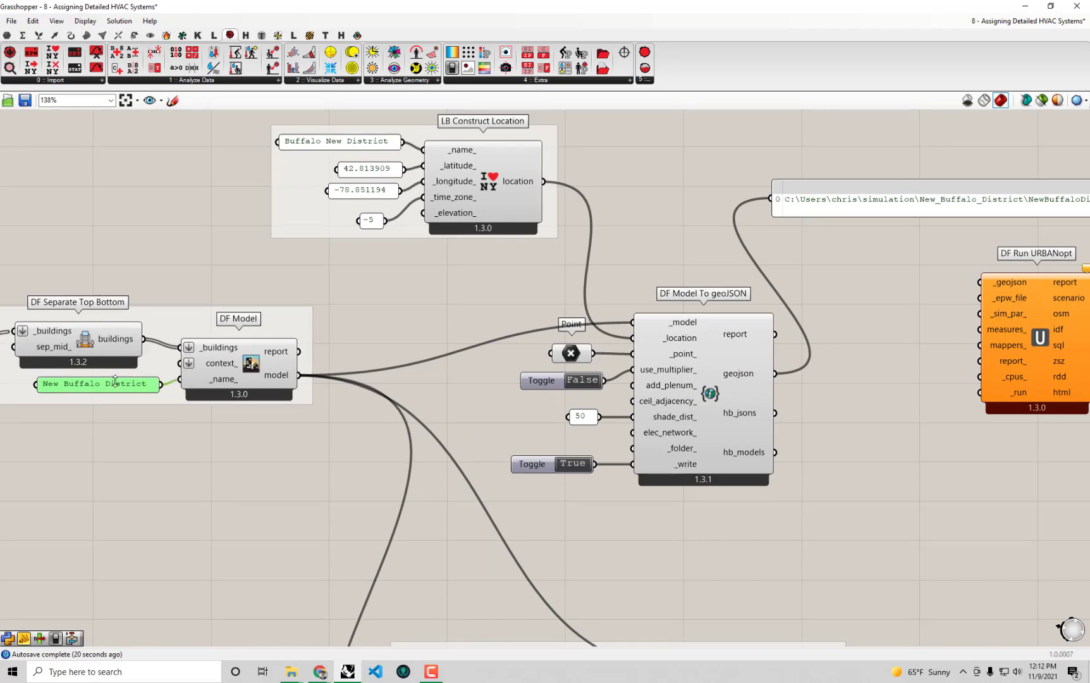
right_drag(746, 314, 606, 352)
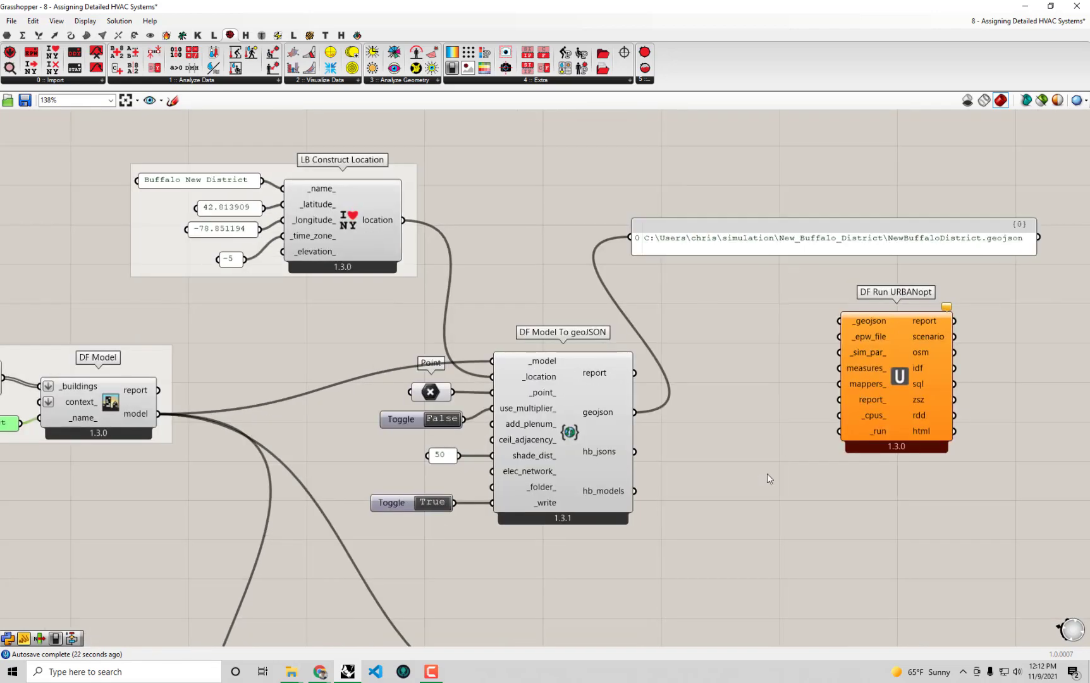
- Move DF Run URBANopt down and to the right, and shift the geojson path panel slightly higher
drag(922, 419, 964, 465)
drag(779, 240, 793, 219)
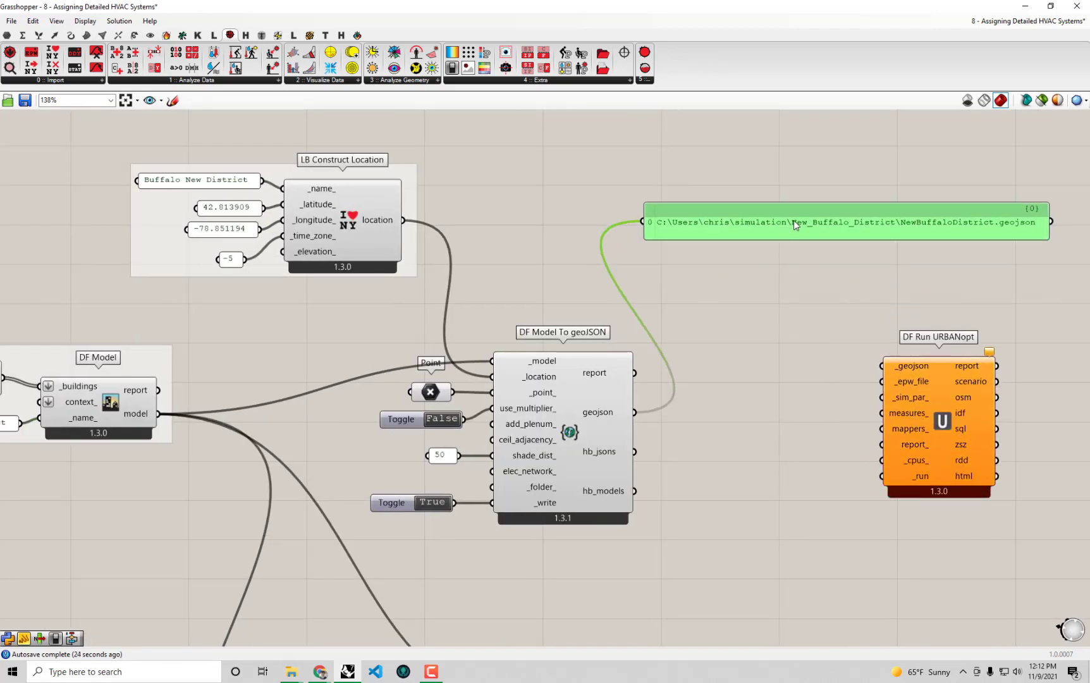
click(795, 295)
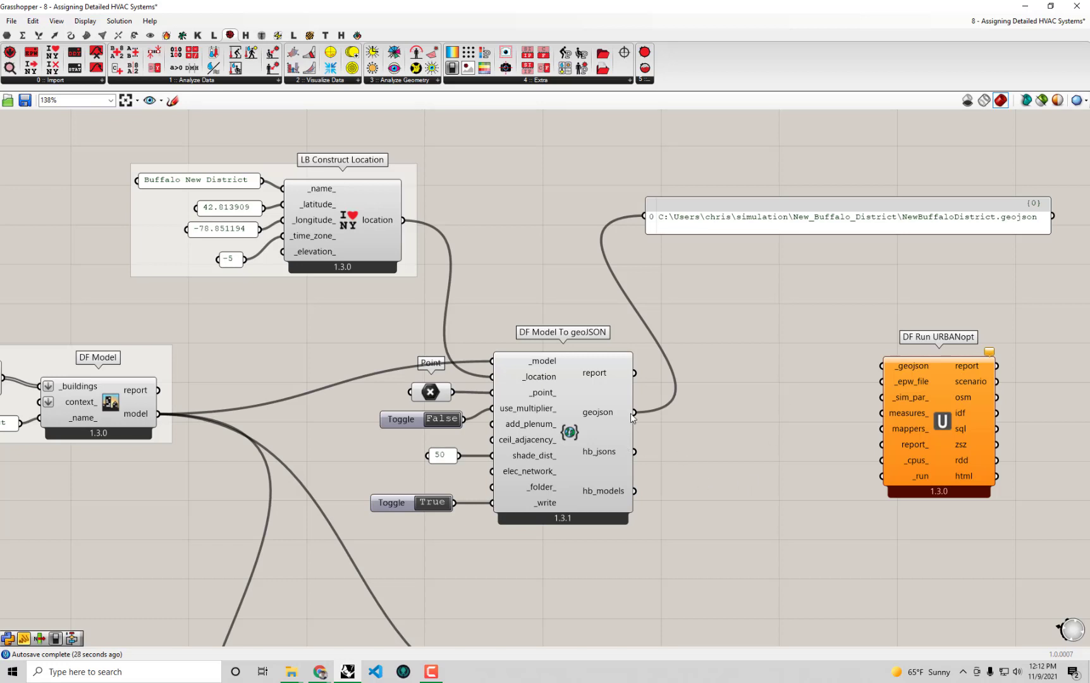
- Try wiring the geojson output of DF Model To geoJSON into the _geojson input of DF Run URBANopt
drag(633, 412, 890, 363)
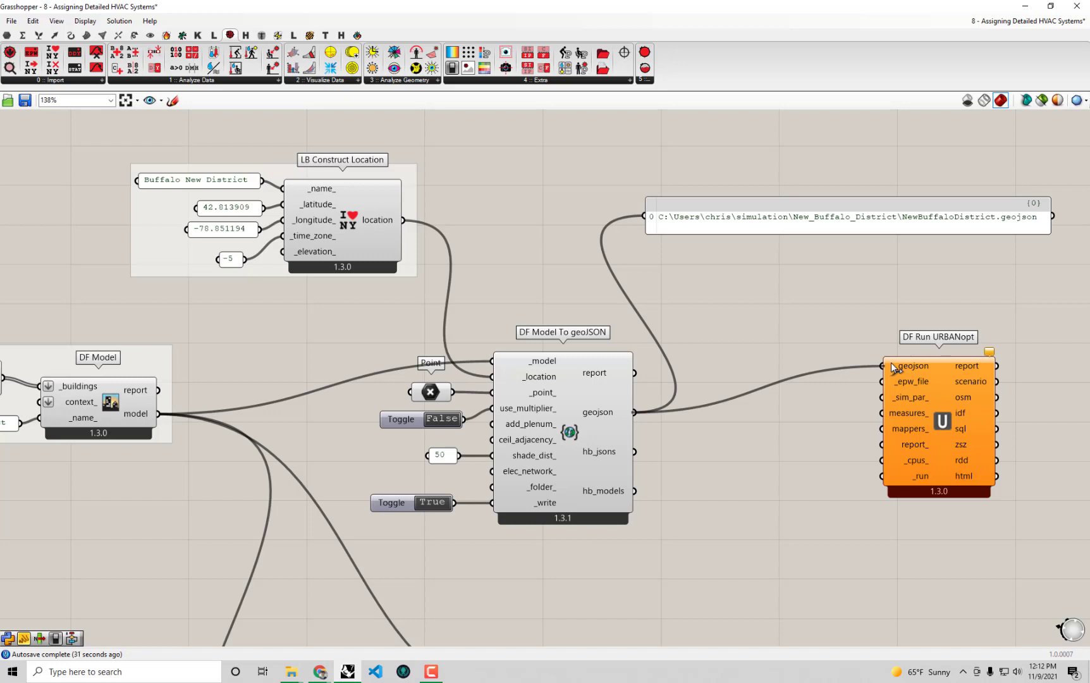
ctrl+drag(891, 362, 862, 361)
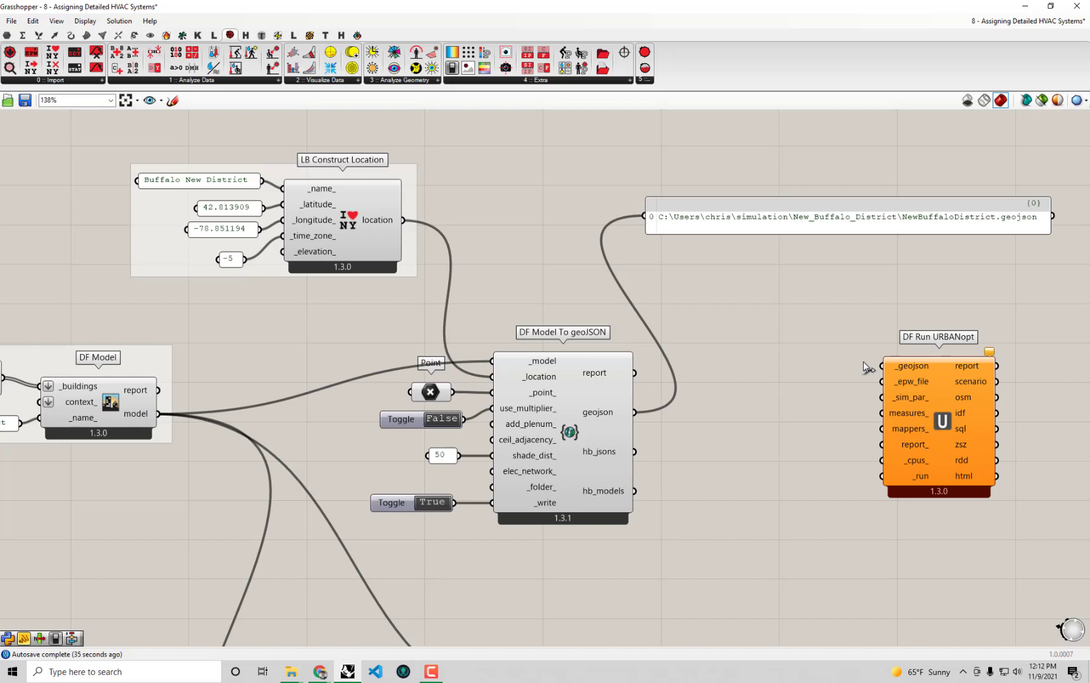
right_drag(590, 398, 531, 403)
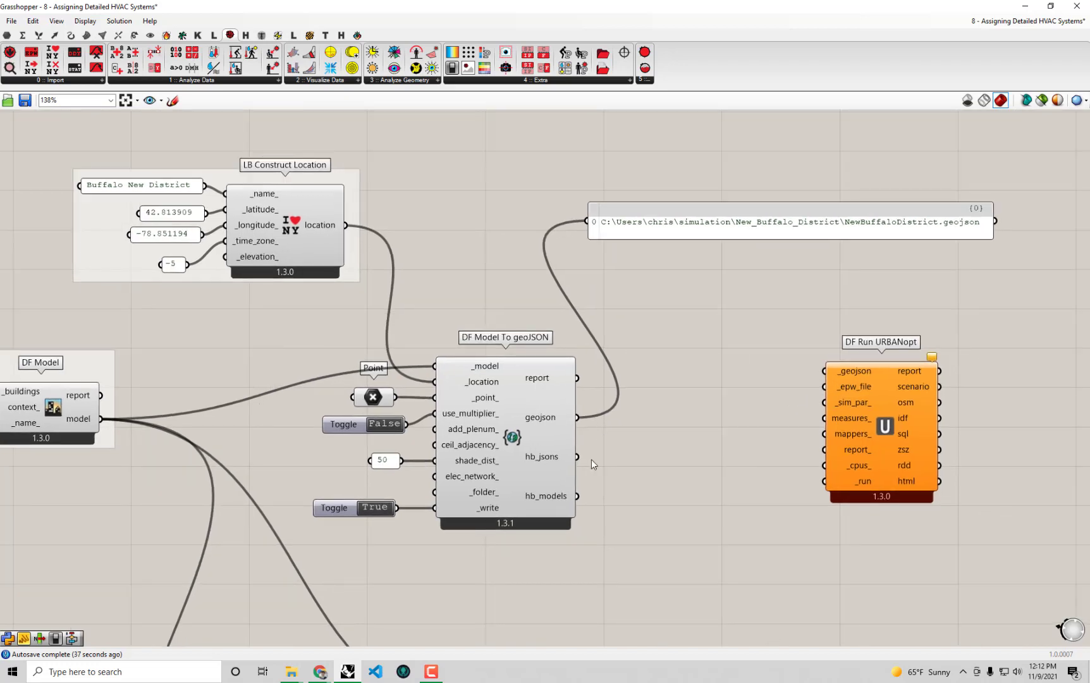
- Connect hb_jsons to the text panel in place of geojson and enlarge the panel to show several file paths
drag(706, 228, 736, 230)
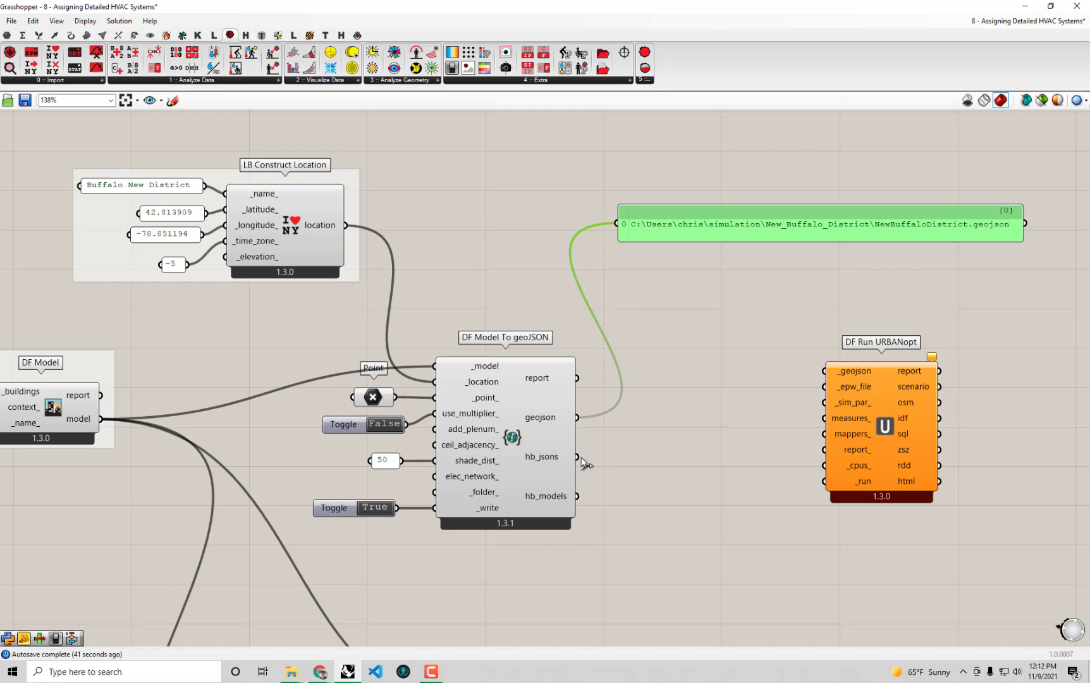
drag(578, 456, 646, 224)
shift+drag(577, 456, 618, 225)
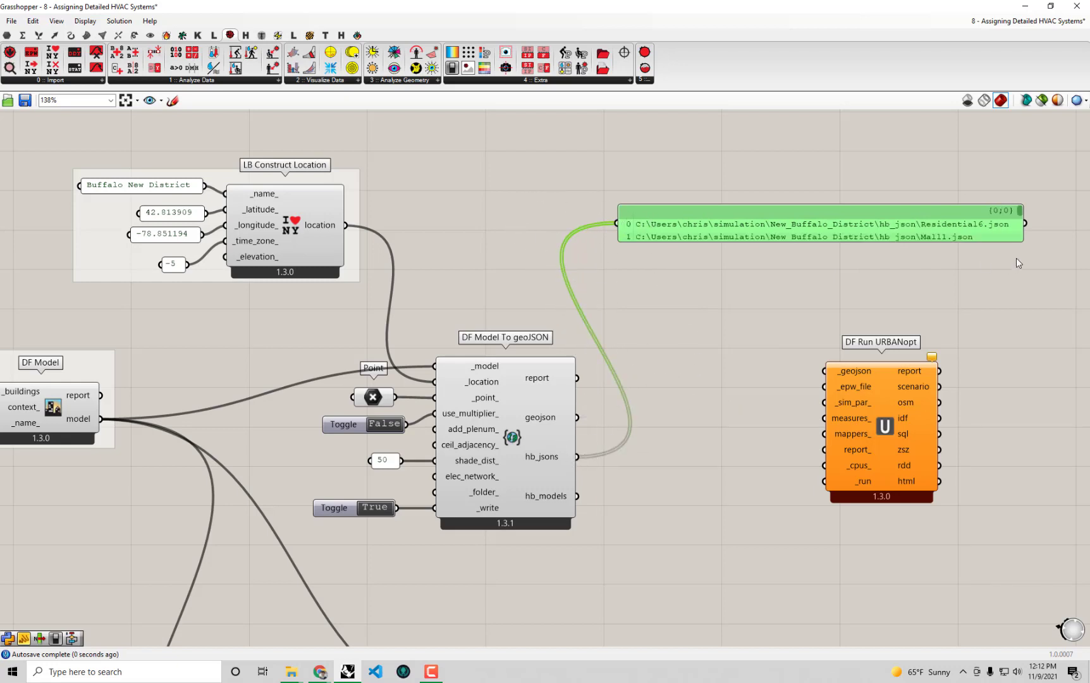
drag(1023, 238, 1036, 315)
mouse_move(1033, 238)
mouse_down()
mouse_move(1032, 293)
mouse_move(1031, 229)
mouse_up()
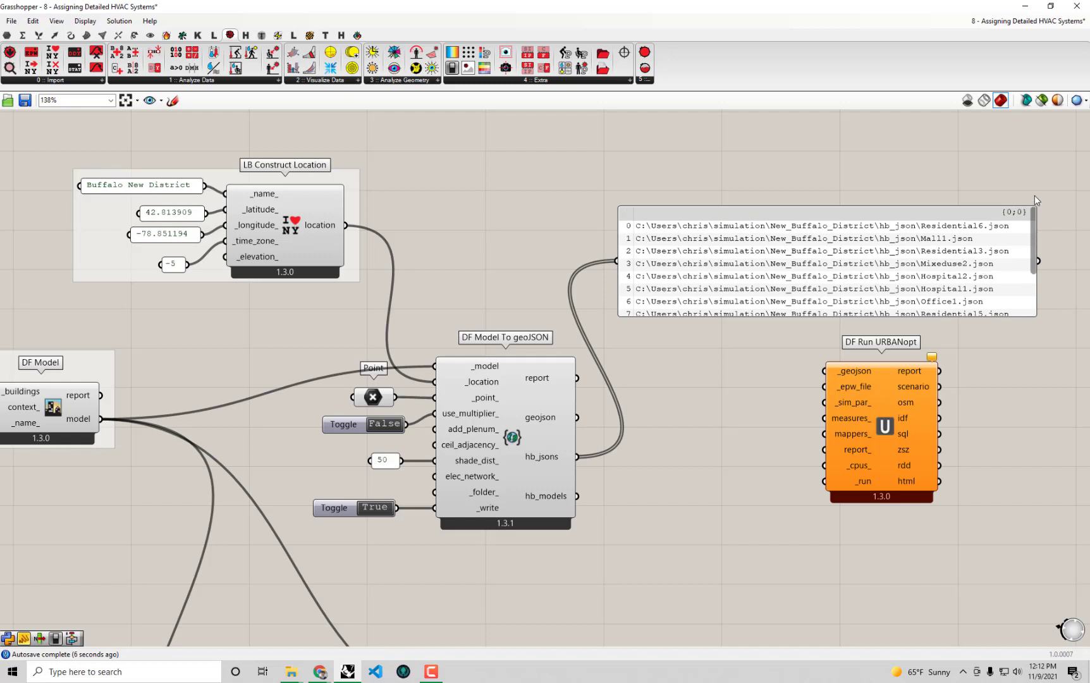
- Examine the DF Model output and the DF Model To Honeybee setup, and compare them with the listed hb_json file paths
mouse_move(84, 422)
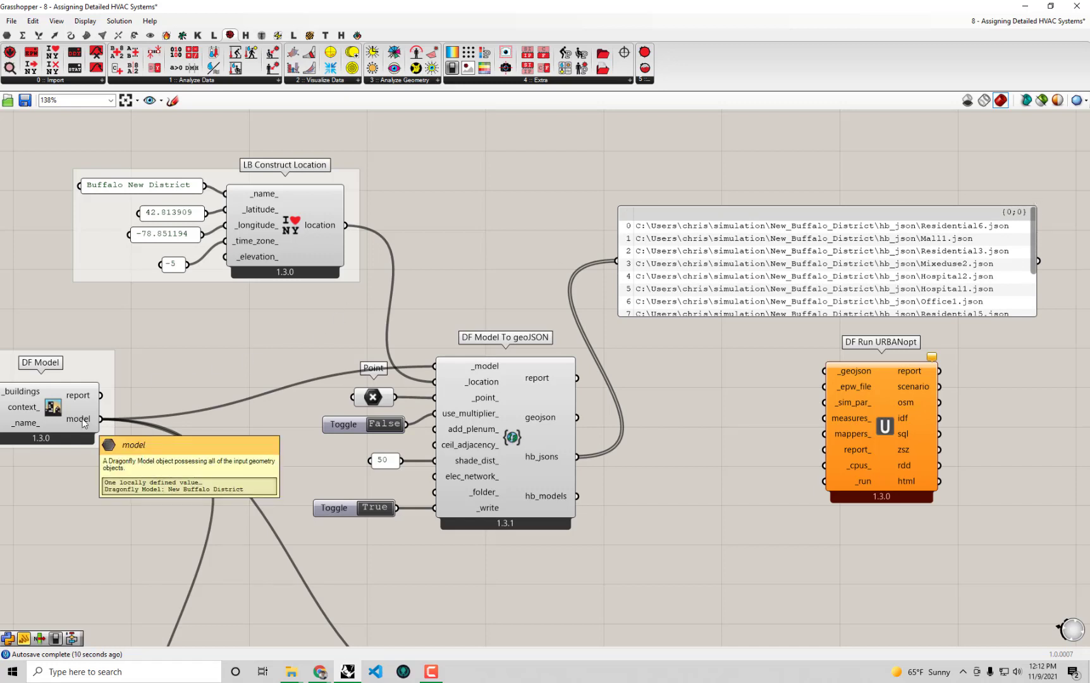
scroll(442, 379, down, 1)
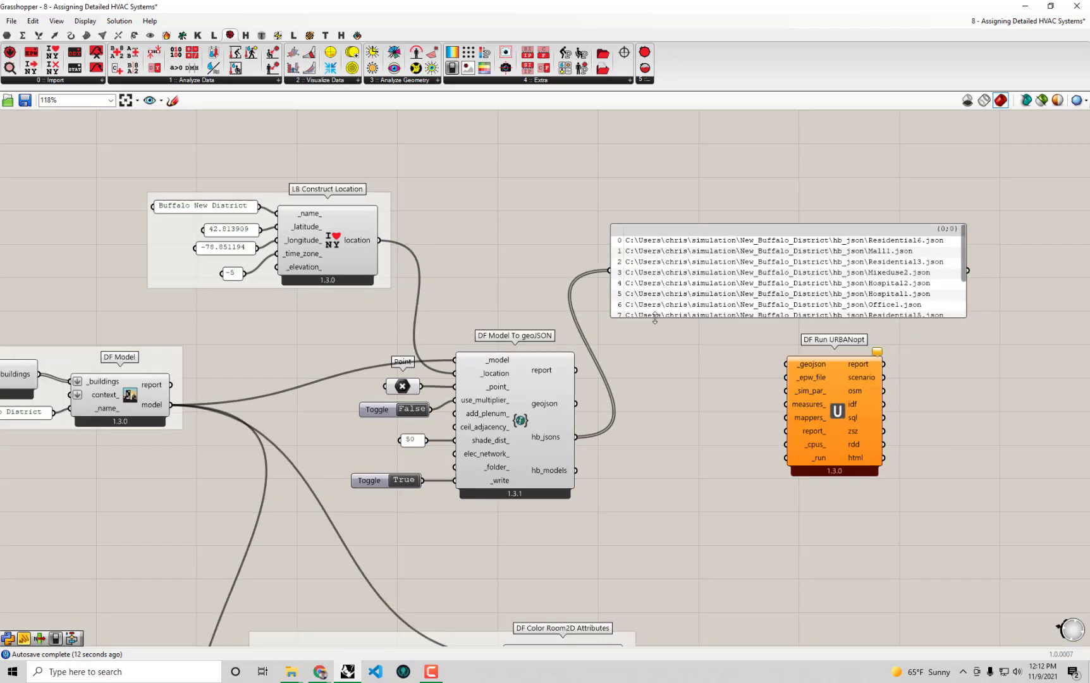
right_drag(442, 632, 572, 332)
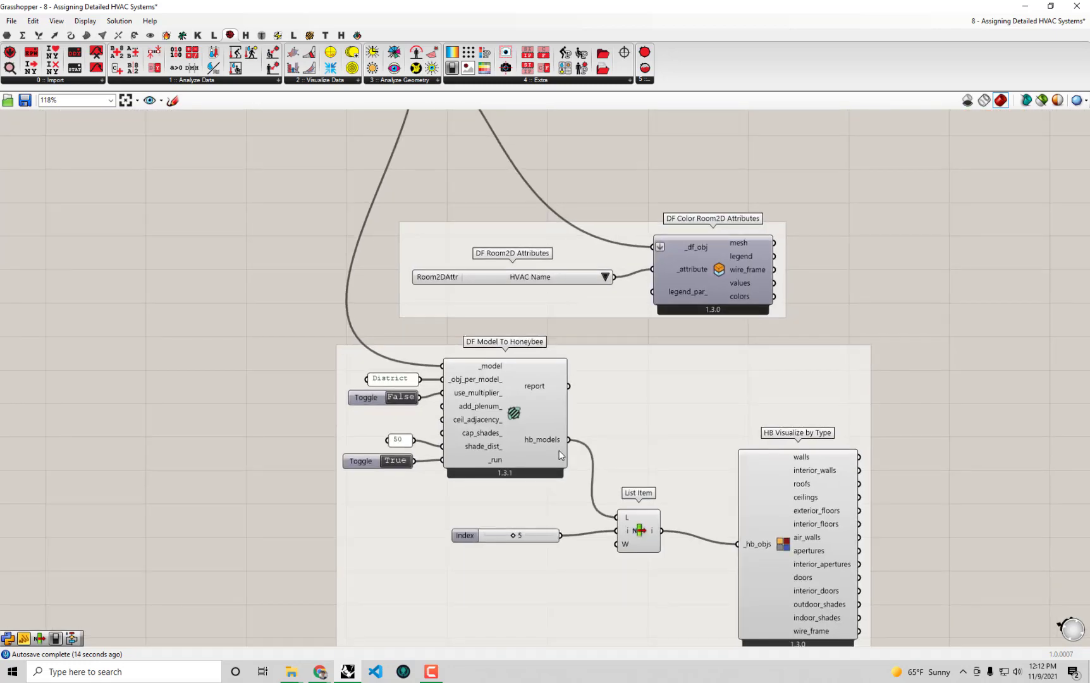
right_drag(831, 117, 689, 465)
scroll(775, 185, up, 2)
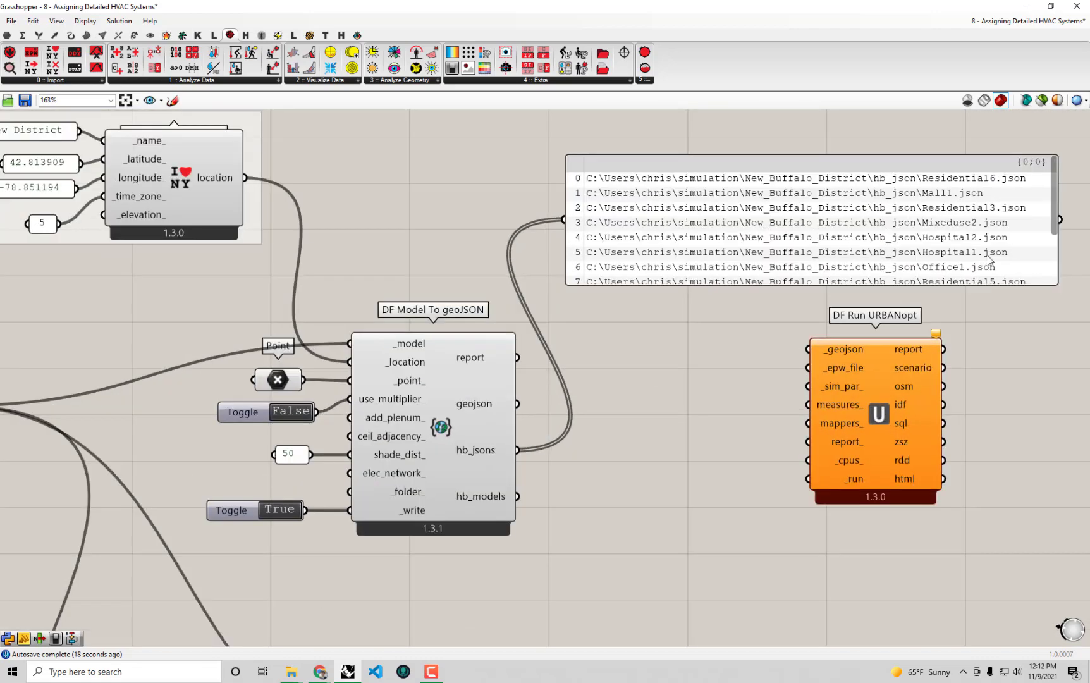
click(969, 257)
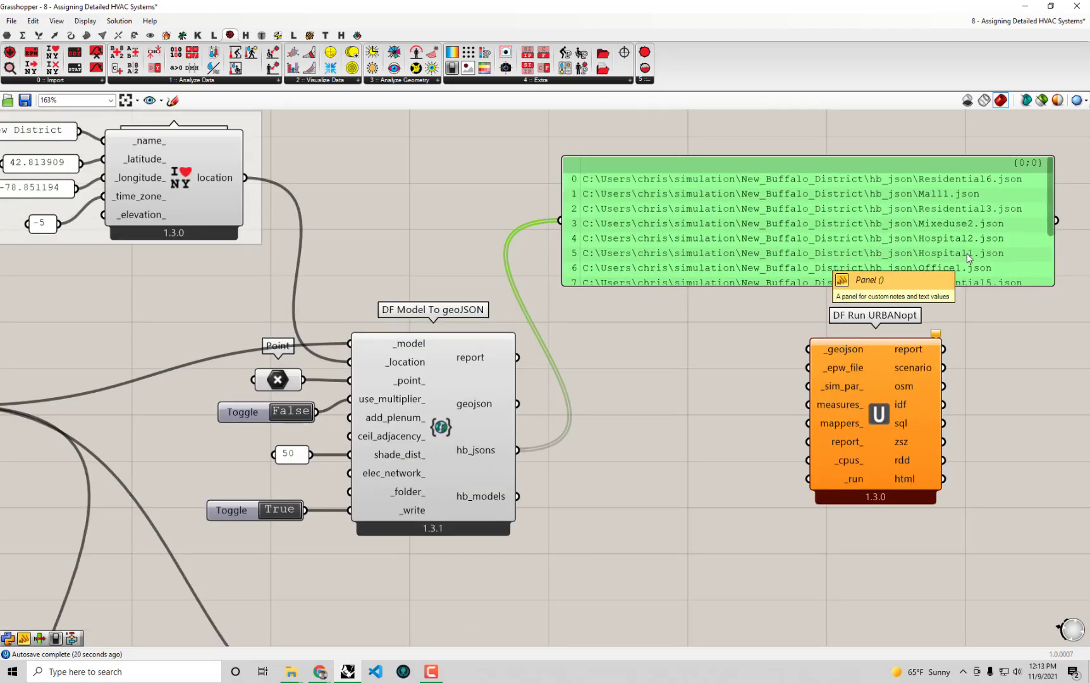
click(615, 500)
right_drag(507, 487, 513, 525)
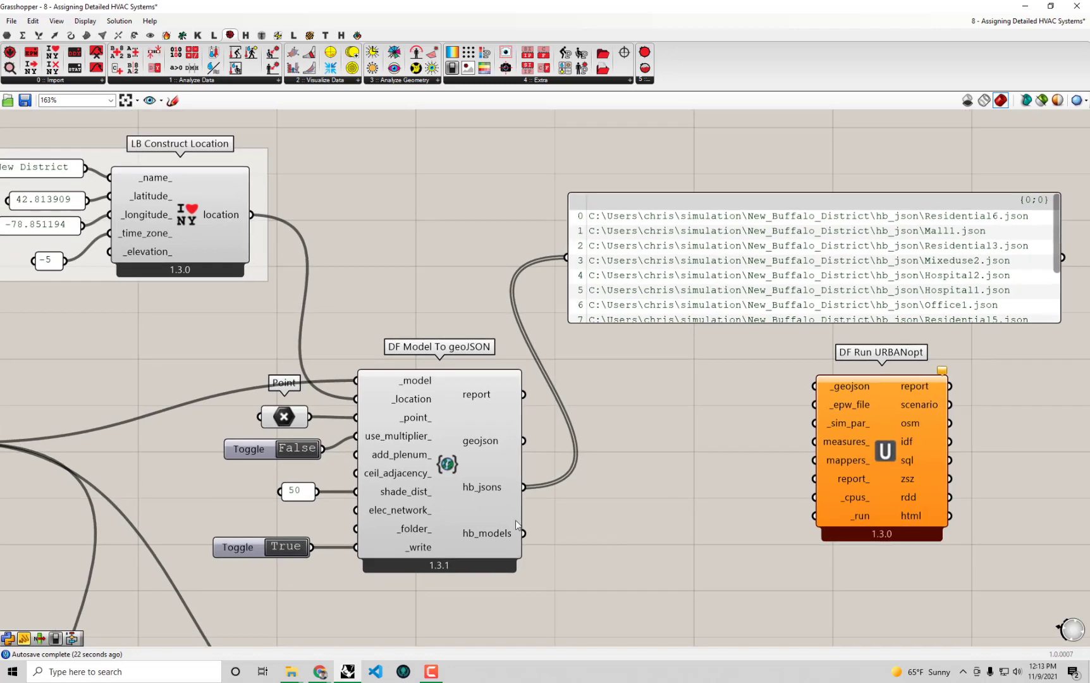
- Connect the hb_models output of DF Model To geoJSON to the text panel in place of hb_jsons
drag(522, 533, 566, 258)
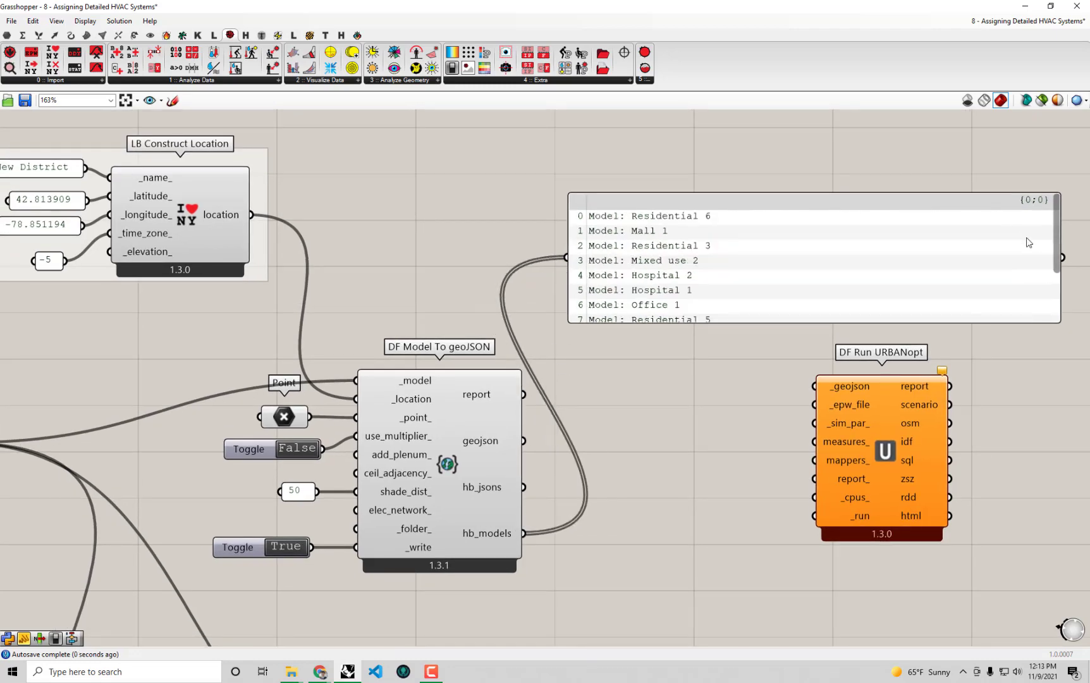
scroll(1055, 255, down, 3)
scroll(1056, 255, up, 3)
right_drag(694, 406, 491, 457)
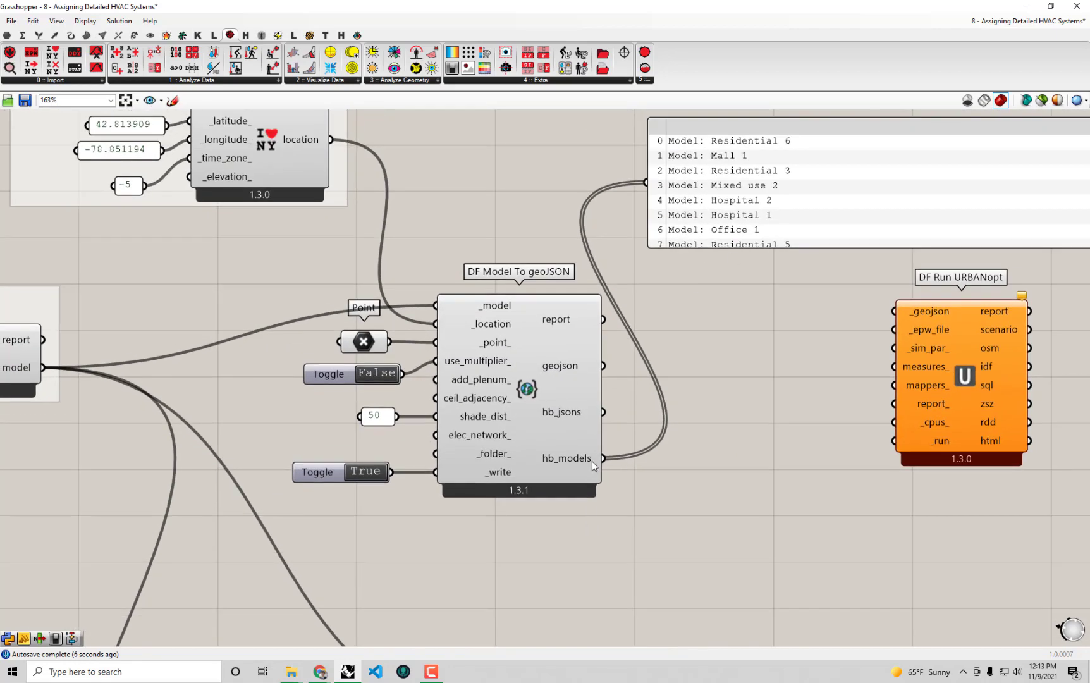
- Try feeding List Item from DF Model To geoJSON's hb_models, and restore its connection from DF Model To Honeybee
scroll(596, 434, down, 2)
right_drag(597, 434, 696, 301)
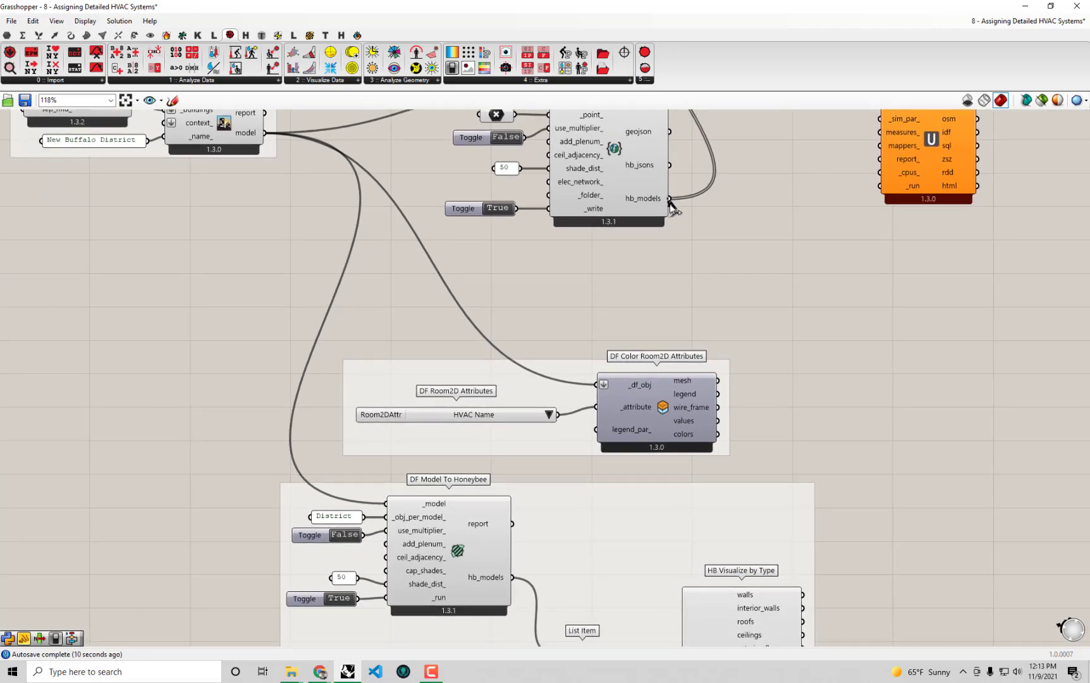
scroll(669, 203, down, 1)
drag(669, 199, 577, 587)
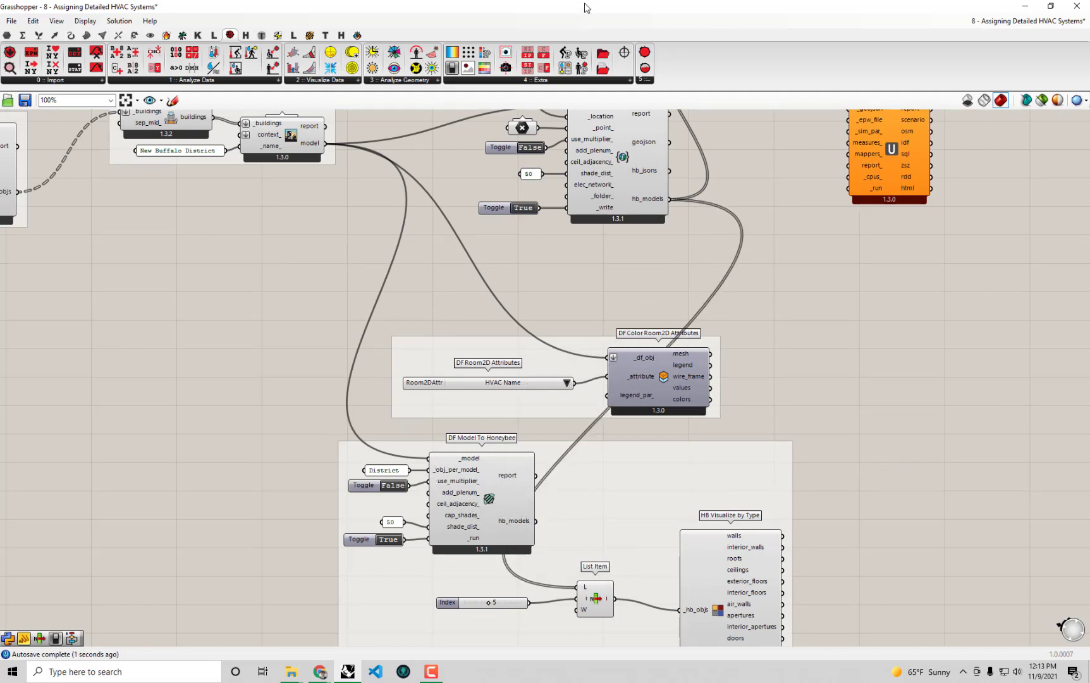
drag(535, 521, 577, 587)
- Connect the geojson output of DF Model To geoJSON to the text panel in place of hb_models
right_drag(778, 263, 829, 471)
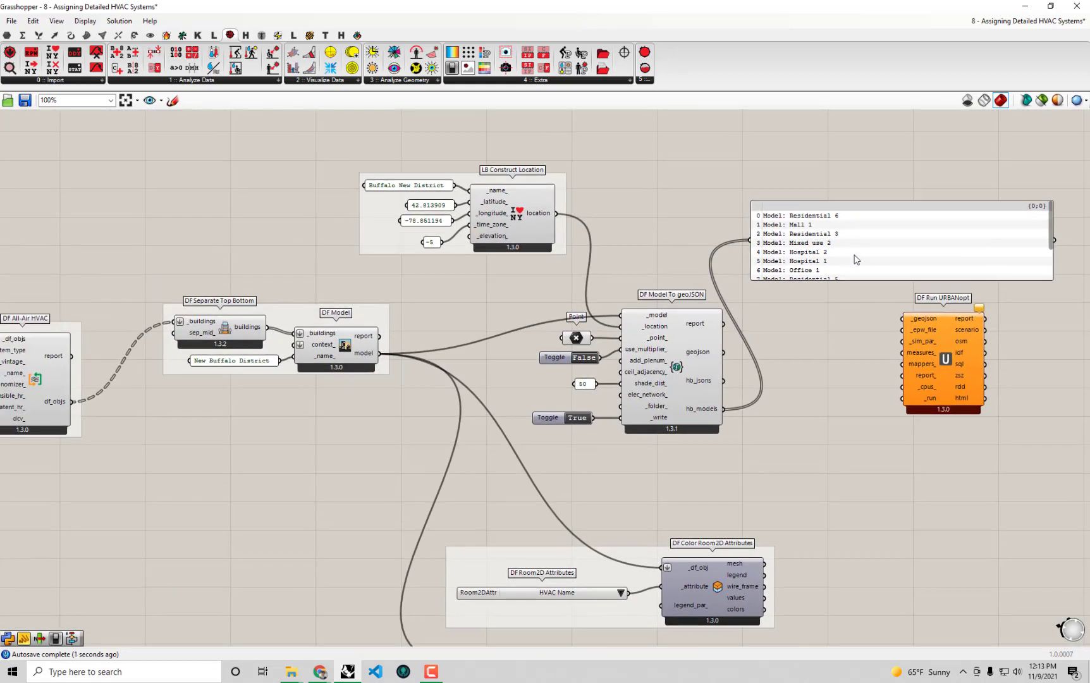
click(884, 249)
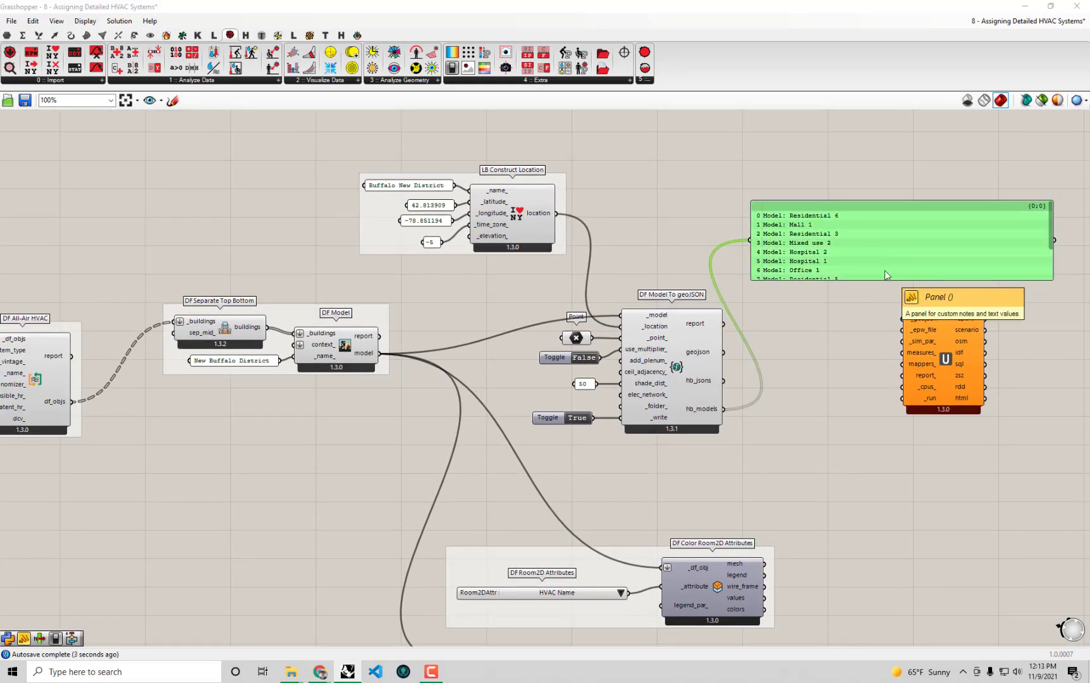
scroll(945, 278, up, 3)
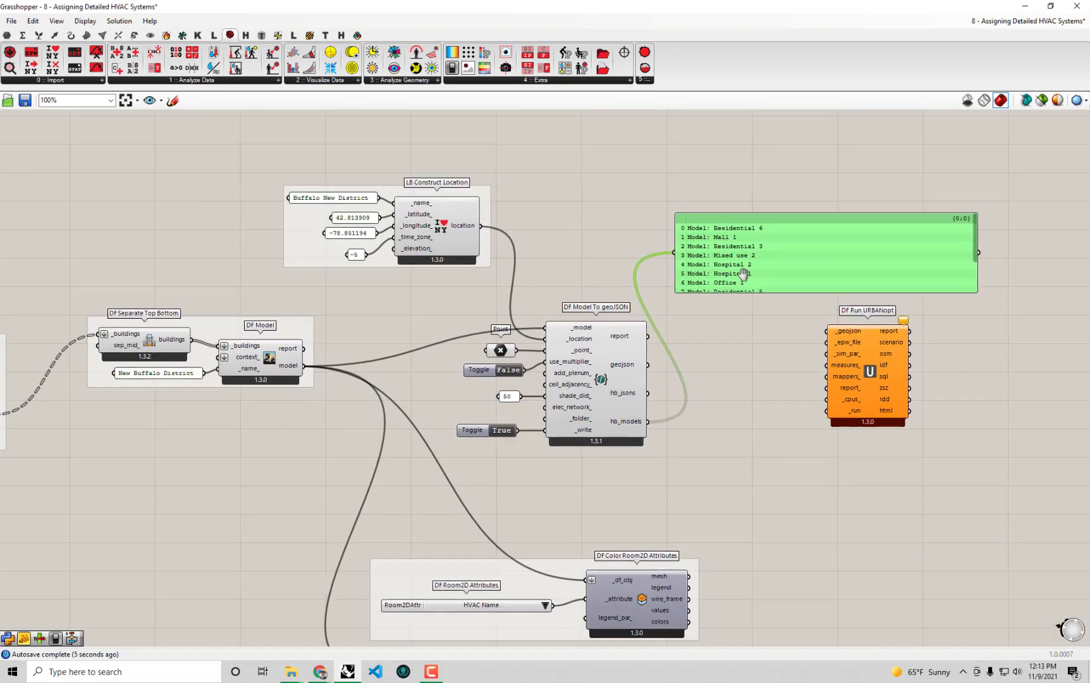
drag(639, 382, 675, 226)
right_drag(915, 247, 812, 254)
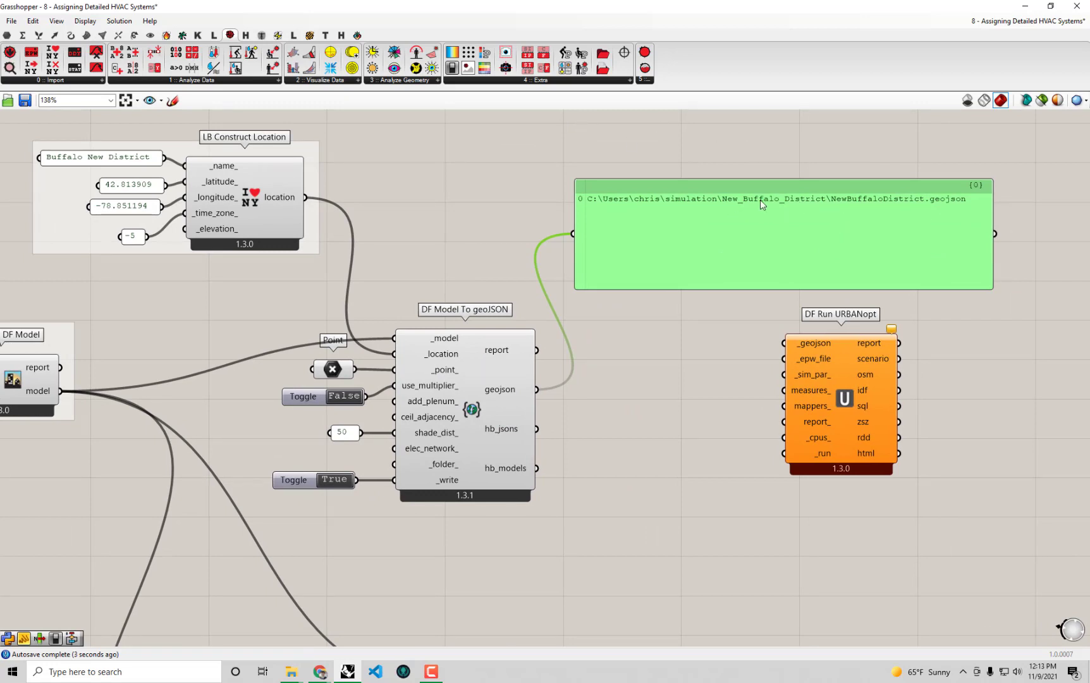
- Shift the geojson path panel slightly higher and move DF Run URBANopt farther to the right
drag(758, 270, 767, 255)
drag(844, 398, 883, 407)
click(702, 348)
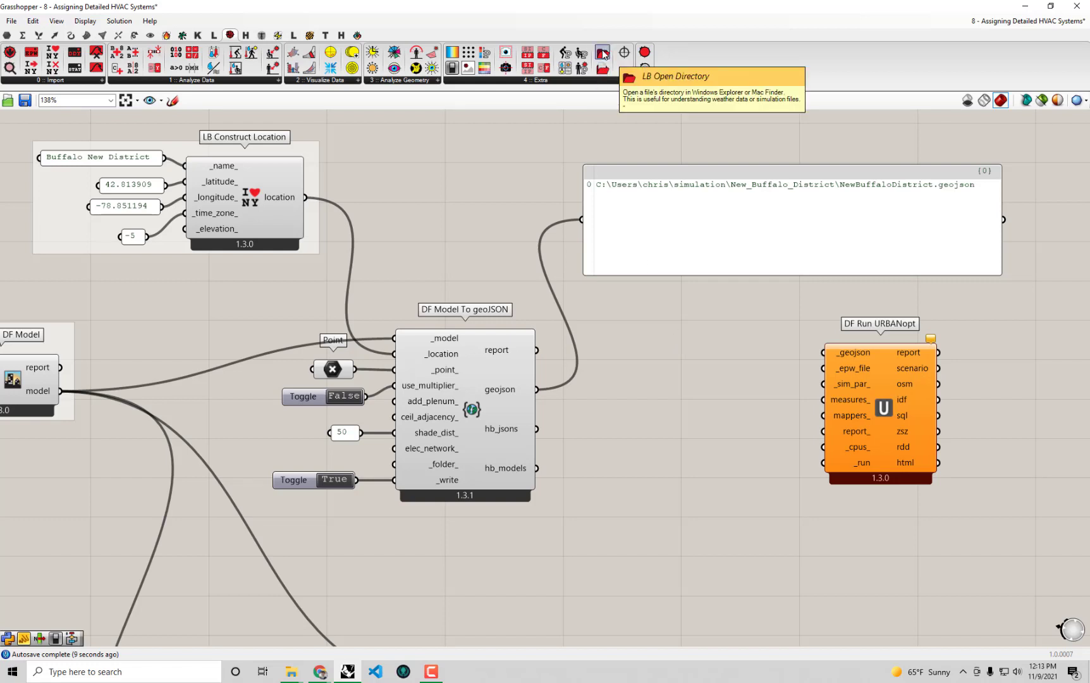
- Add LB Open Directory fed by the geojson output to open the simulation folder, and select NewBuffaloDistrict.geojson there
drag(603, 54, 666, 402)
drag(544, 391, 624, 402)
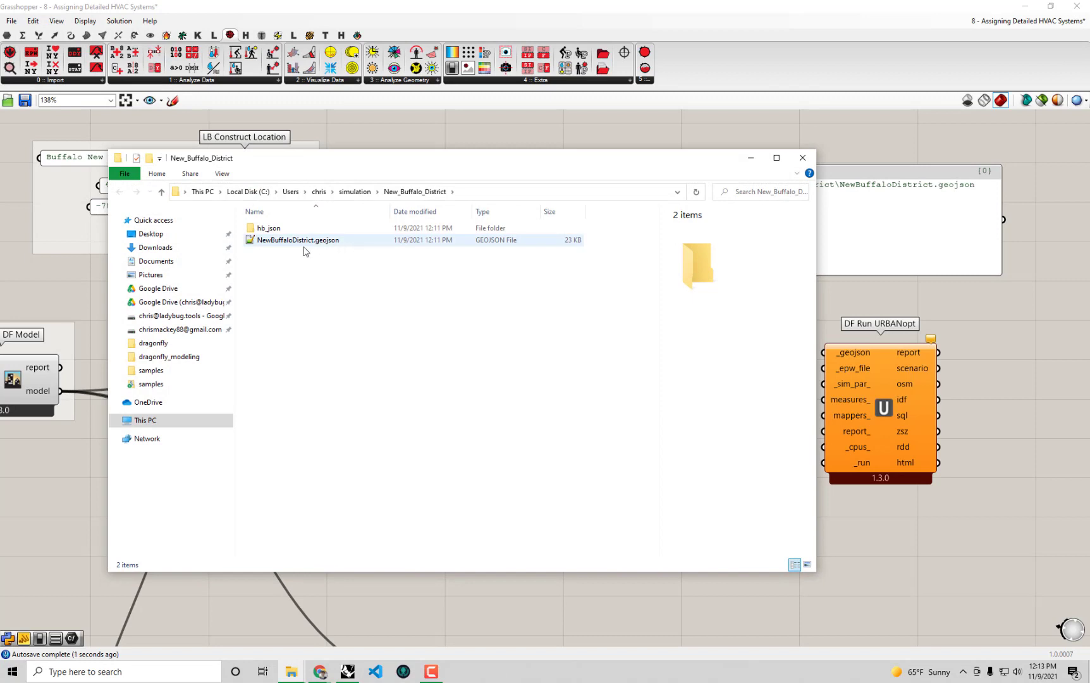
click(319, 247)
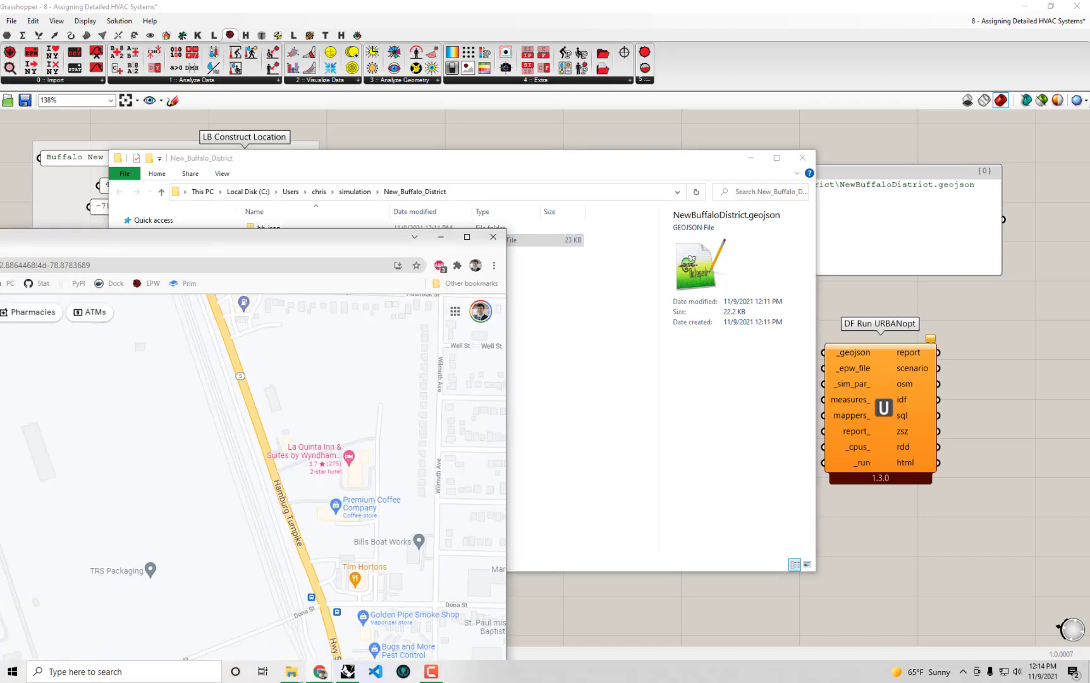
- Switch to the maximized Chrome window, search for geojson, and open geojson.io without recovering the last edited map
drag(253, 253, 497, 3)
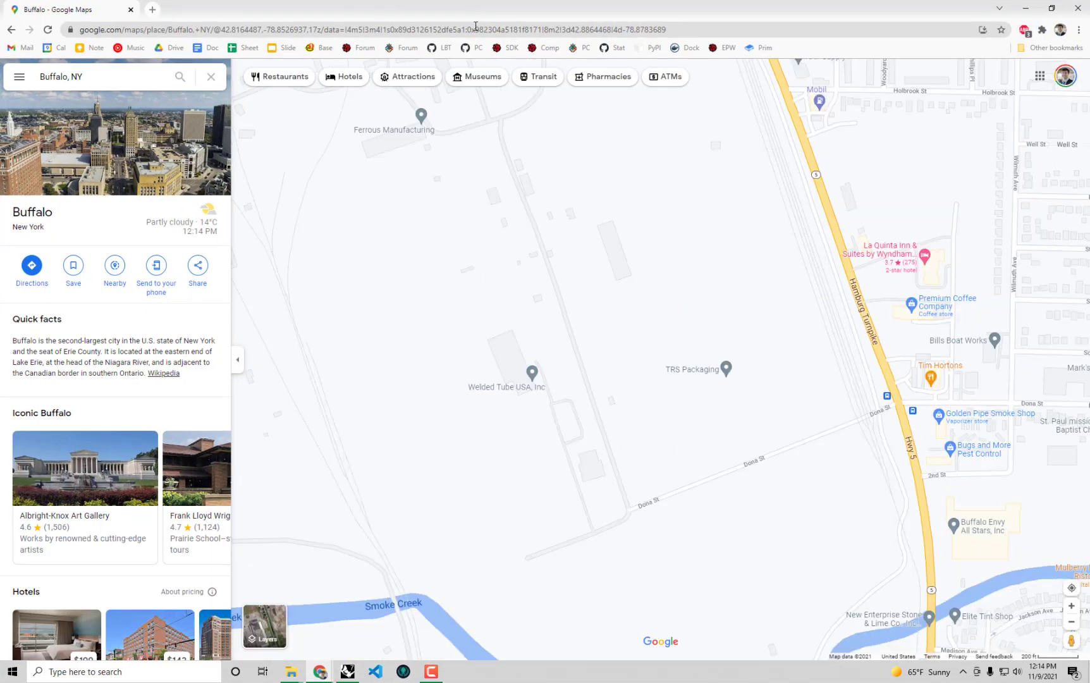
click(475, 31)
text(ge)
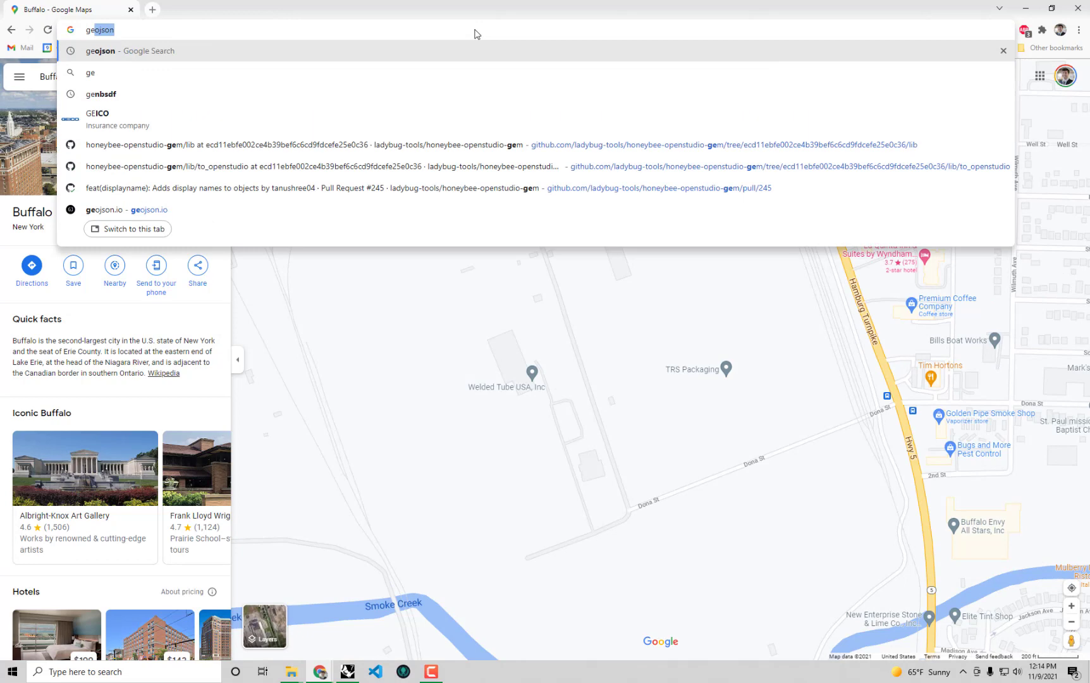
key(Return)
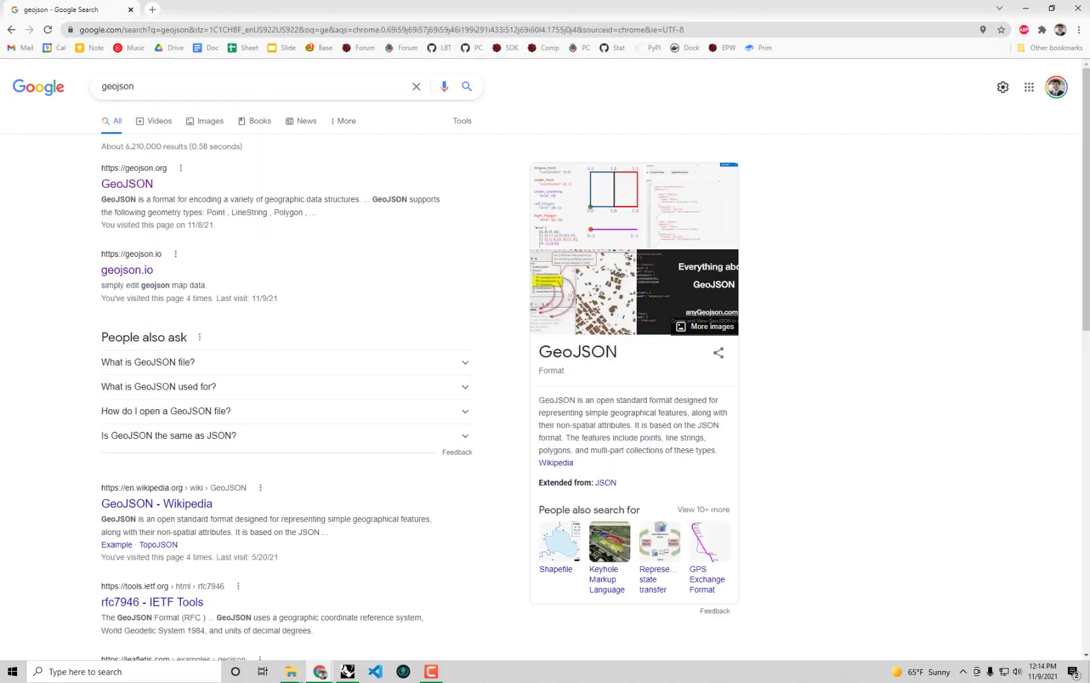
click(135, 280)
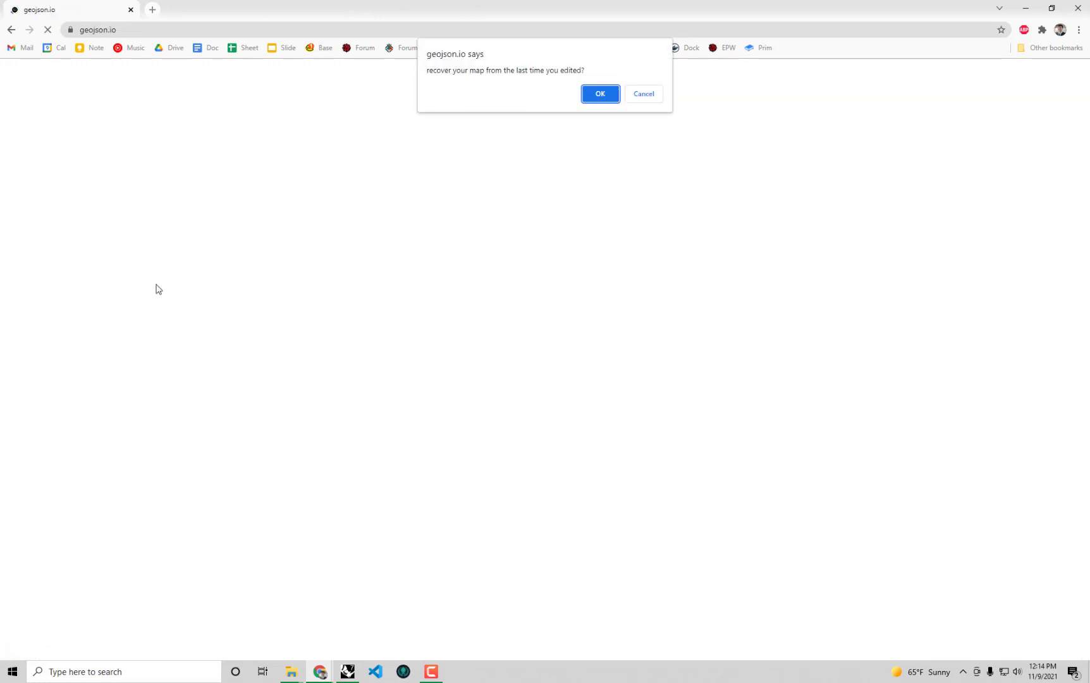
click(653, 94)
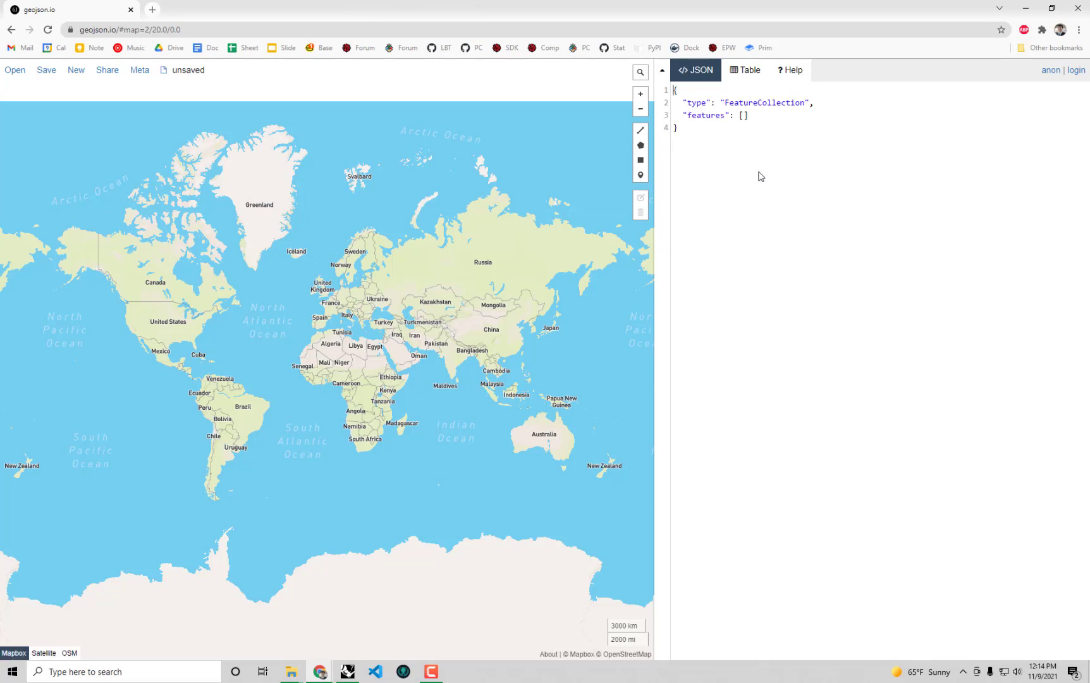
- Start opening a local file in geojson.io and copy the New_Buffalo_District simulation folder's path from File Explorer
mouse_move(15, 71)
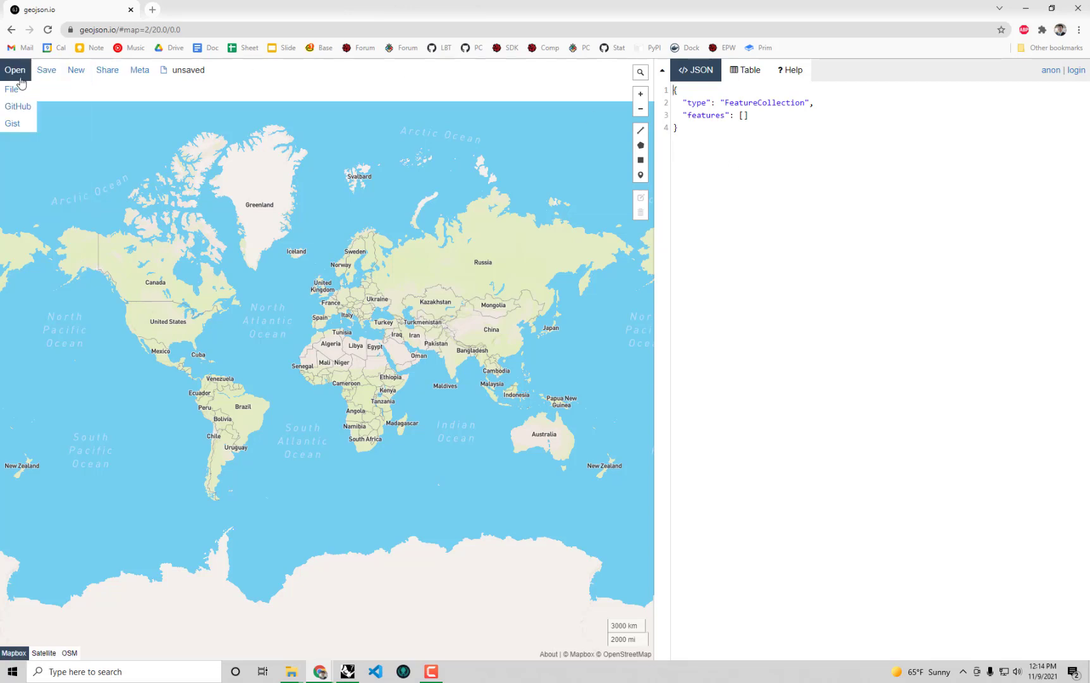
click(20, 90)
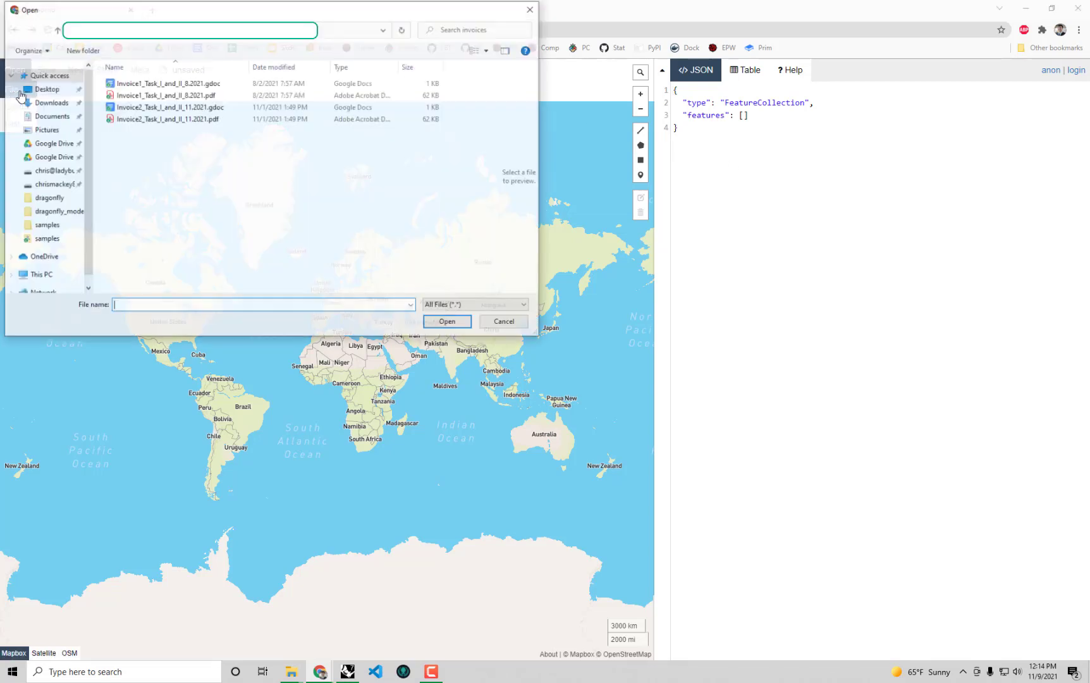
click(291, 671)
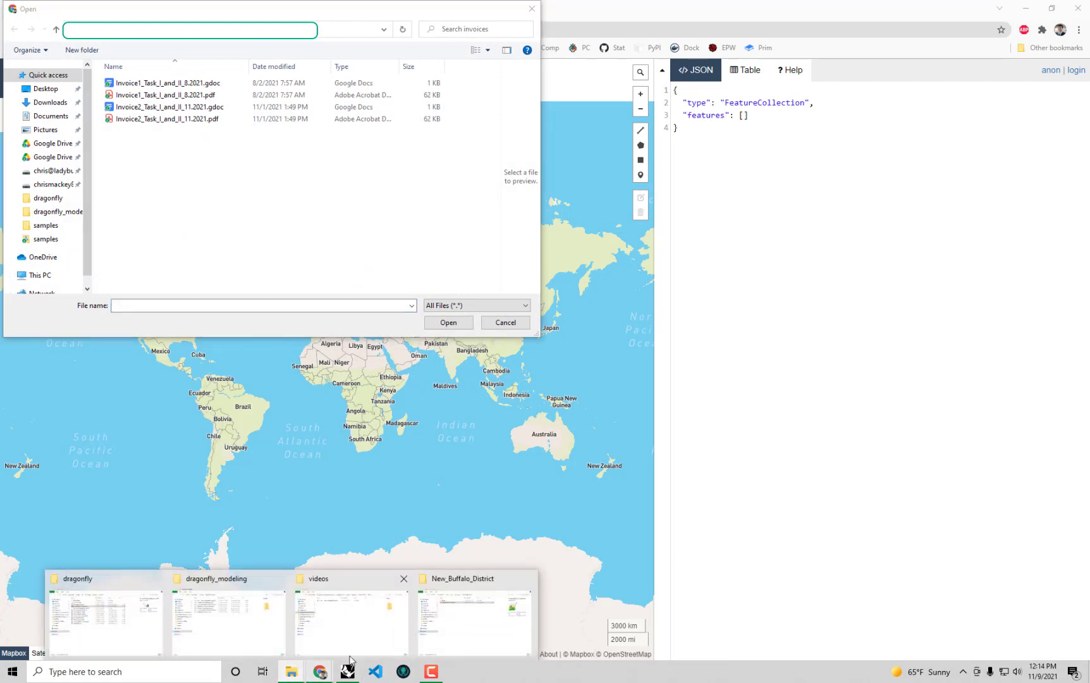
click(476, 628)
click(495, 194)
key(ctrl+c)
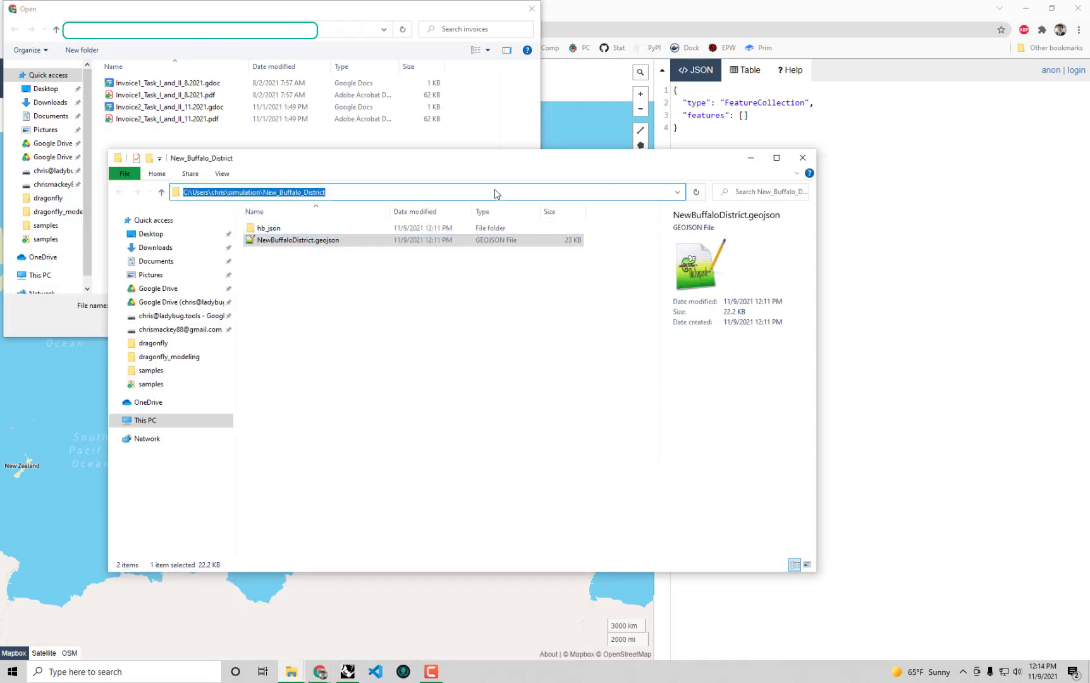
- Go to the copied New_Buffalo_District path in the file chooser and import NewBuffaloDistrict.geojson into the map
click(309, 32)
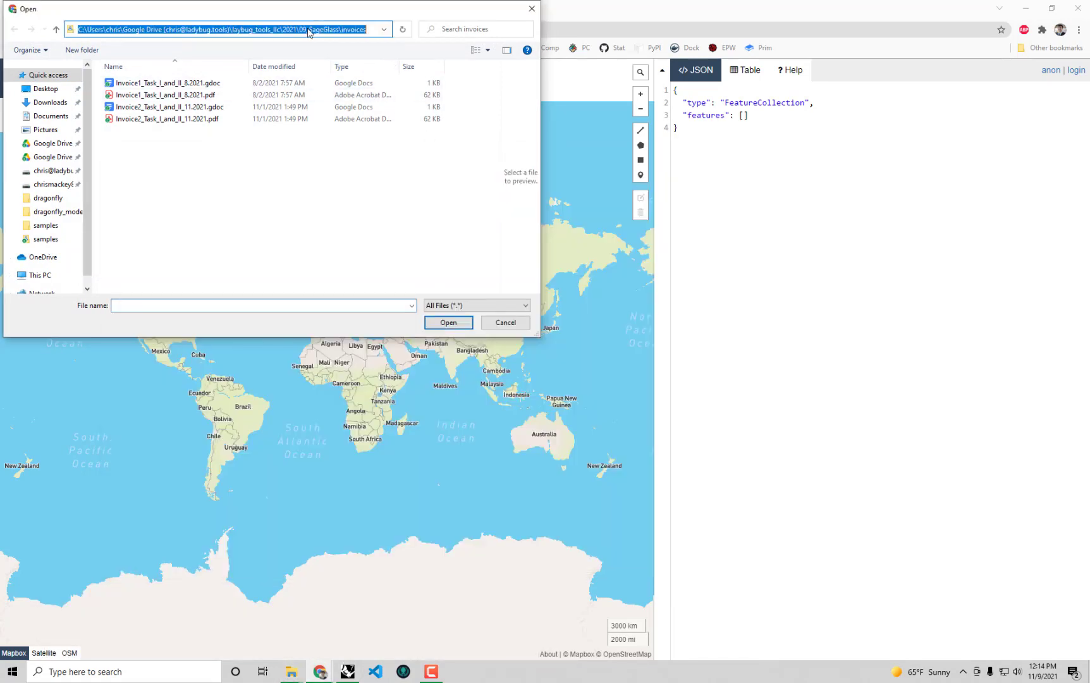
key(ctrl+v)
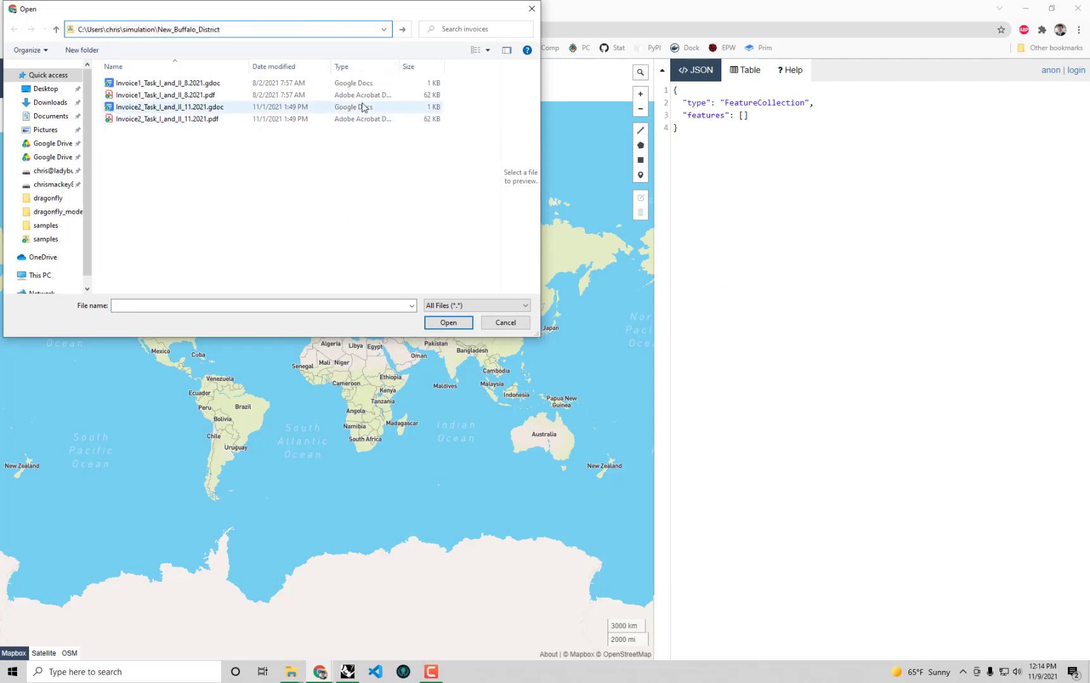
key(Return)
click(165, 97)
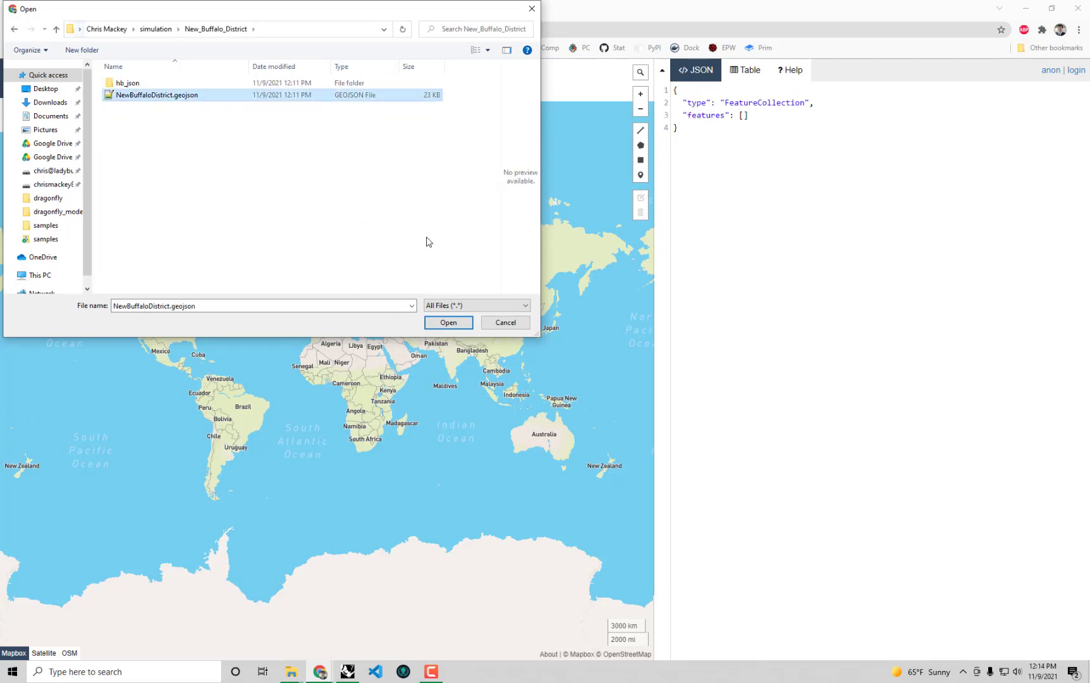
click(448, 323)
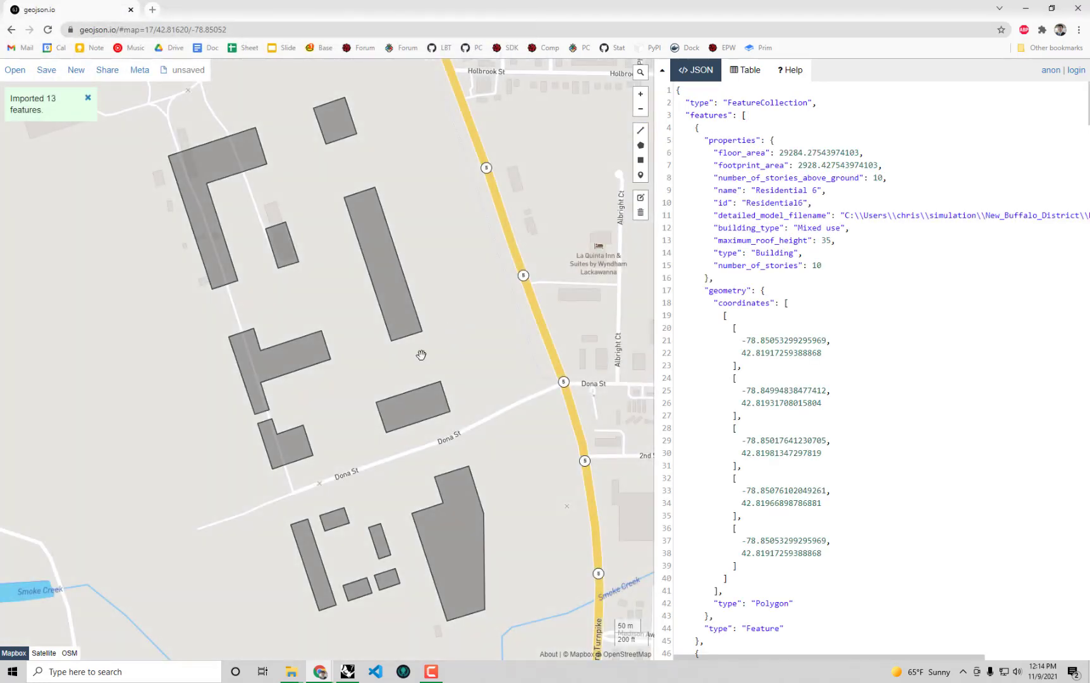
- Examine the imported building footprints on the map and their location relative to Buffalo, Smoke Creek and the surrounding streets
scroll(410, 357, down, 5)
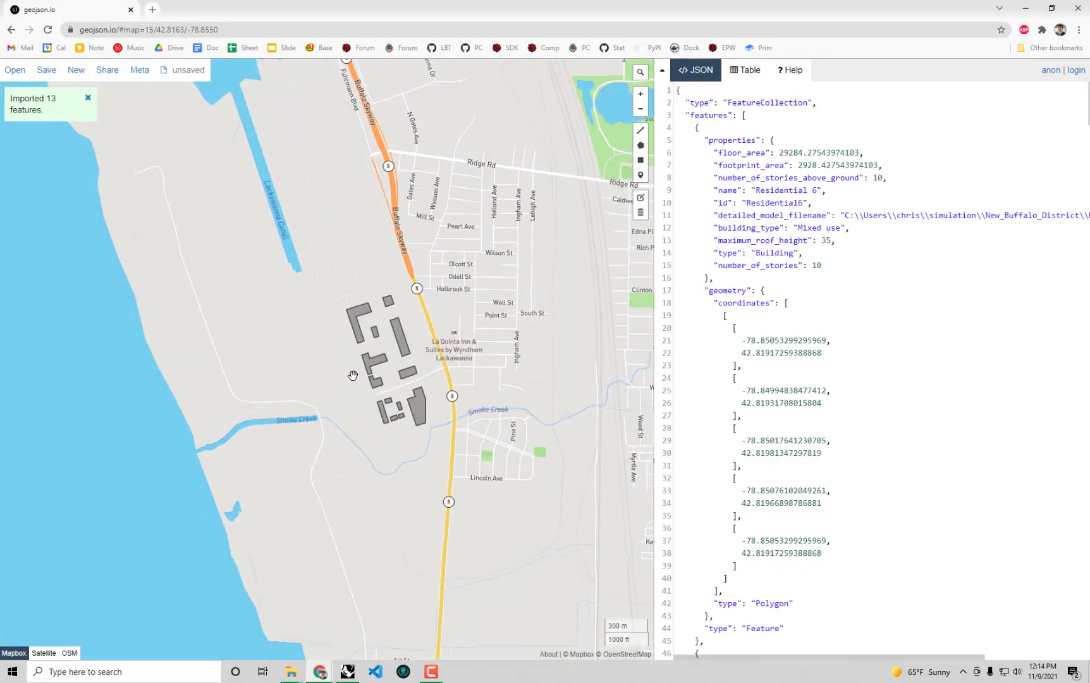
scroll(352, 372, up, 3)
scroll(437, 378, down, 3)
scroll(436, 378, down, 5)
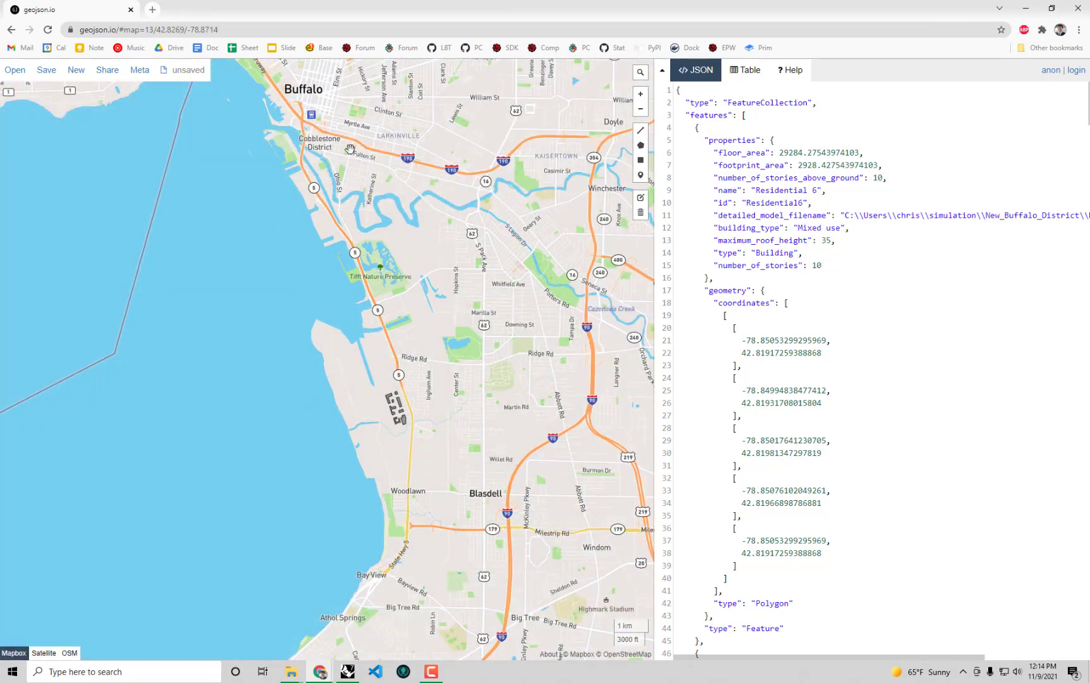
scroll(395, 414, up, 5)
scroll(348, 343, up, 2)
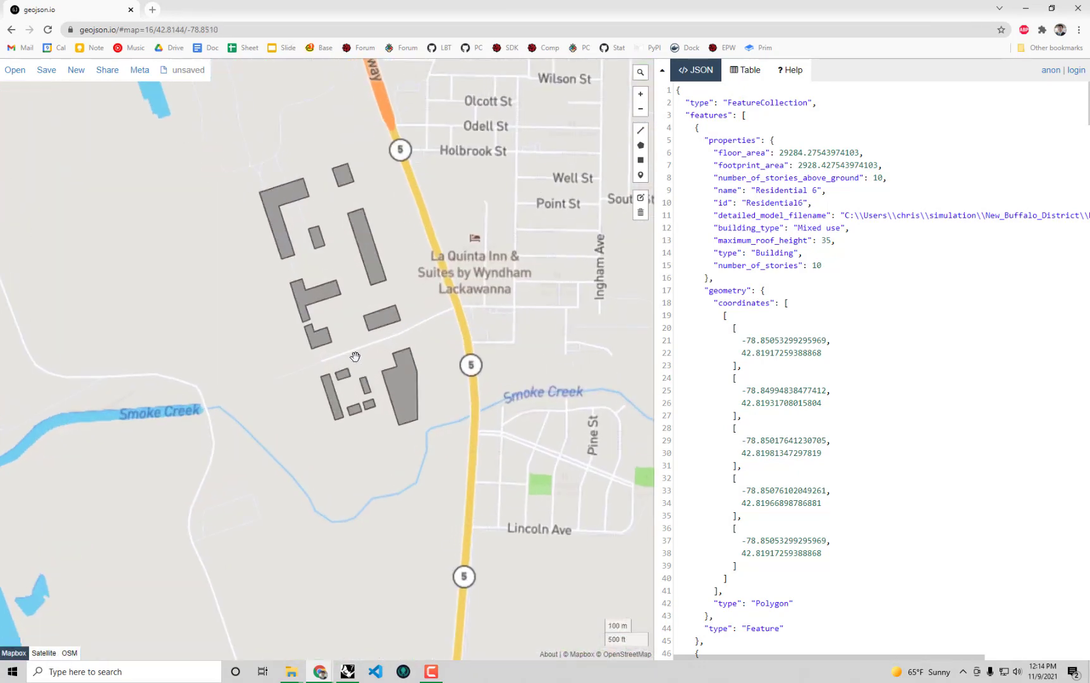
scroll(370, 349, up, 3)
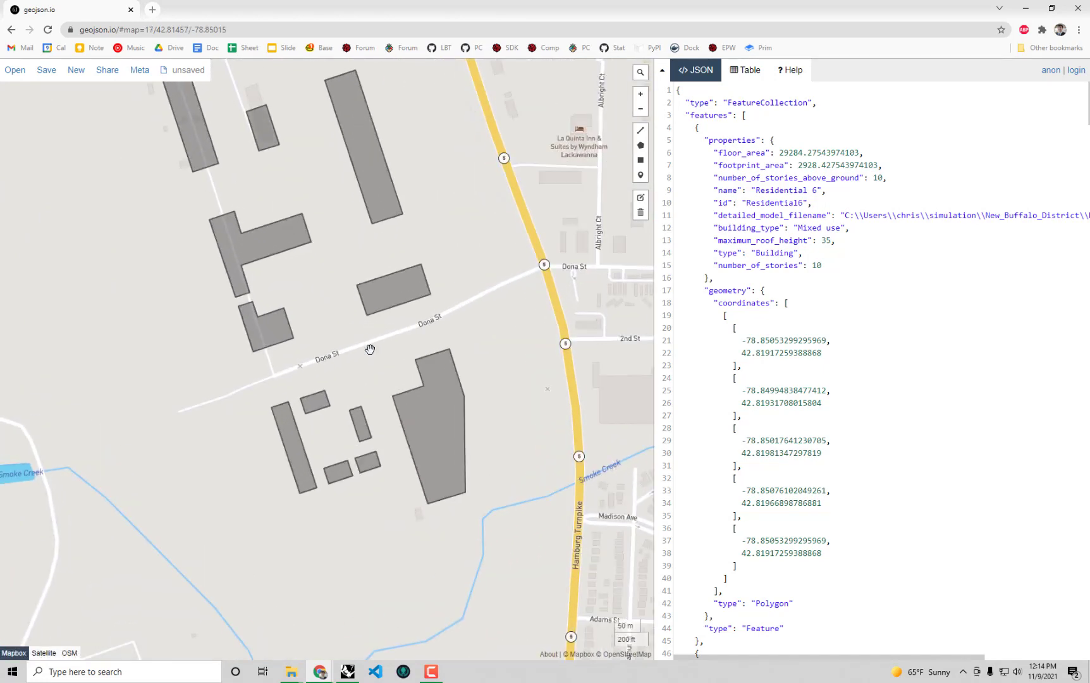
scroll(370, 349, down, 2)
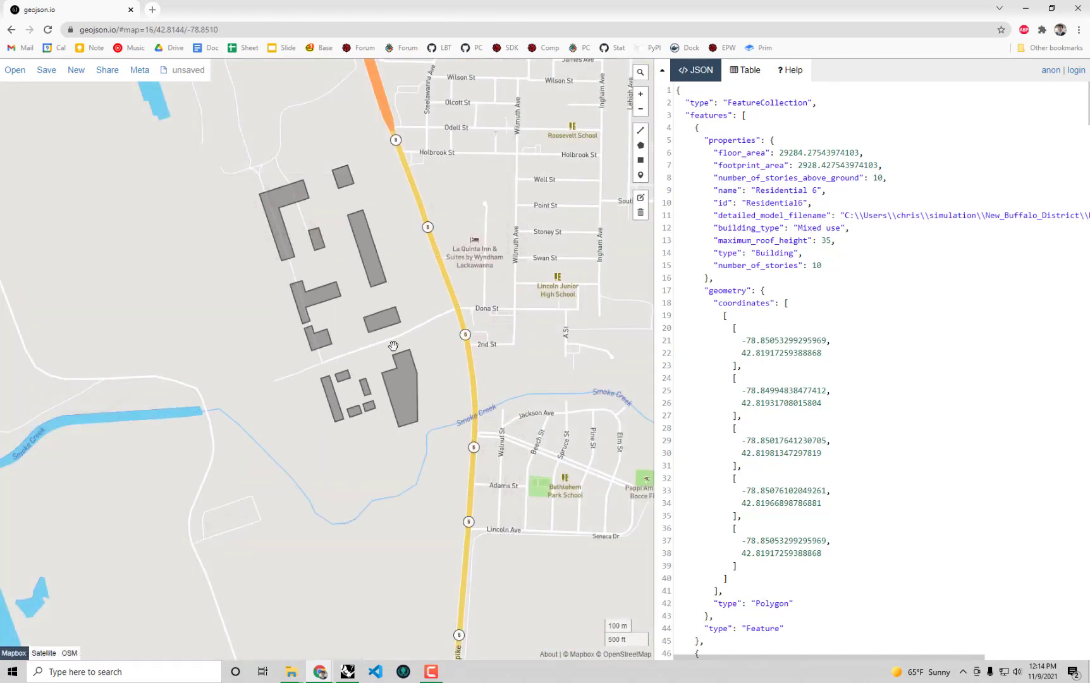
right_click(441, 319)
key(Escape)
scroll(410, 369, up, 2)
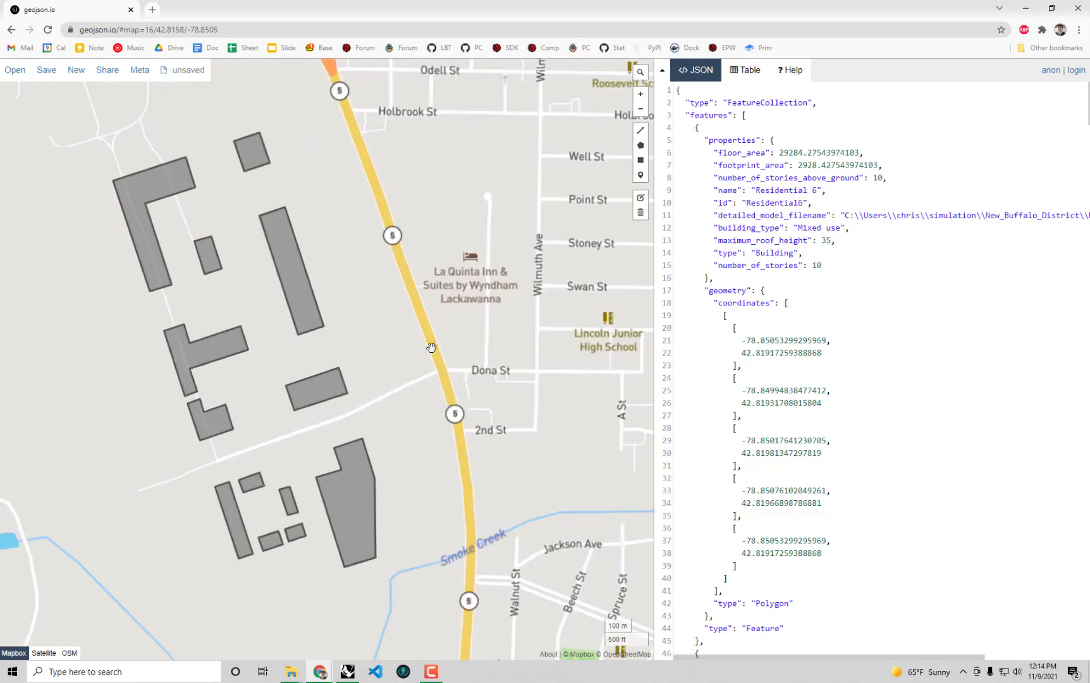
scroll(410, 370, down, 2)
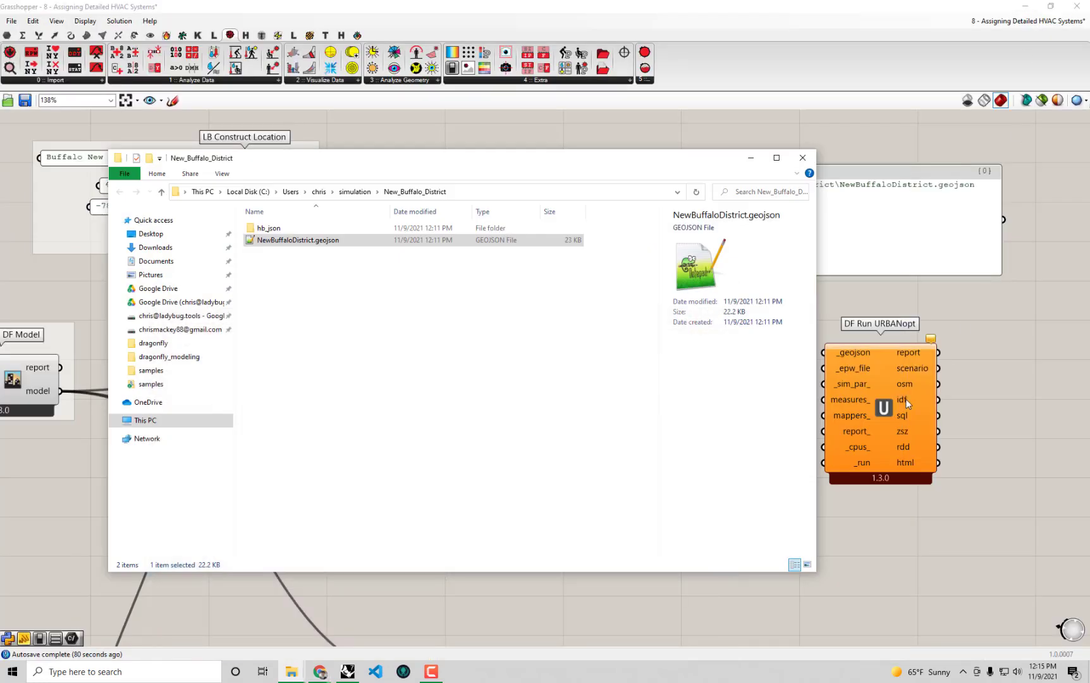
- Return to the Grasshopper canvas and review DF Model To geoJSON with its location input, LB Open Directory and DF Run URBANopt
click(1025, 8)
click(719, 119)
right_drag(602, 304, 758, 301)
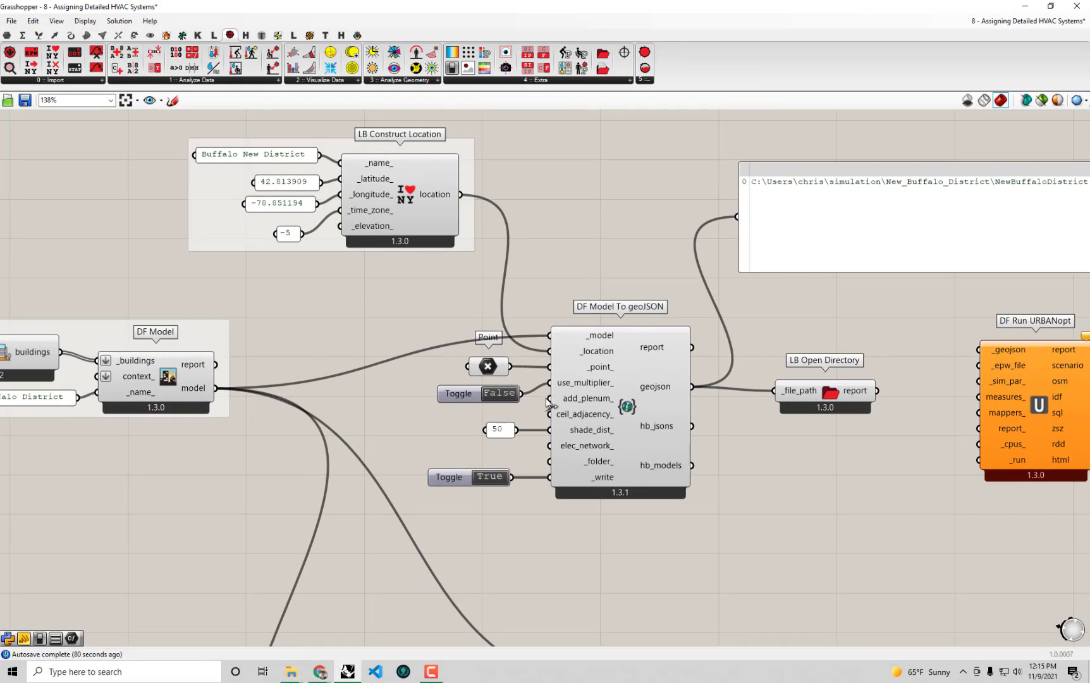
scroll(585, 359, up, 1)
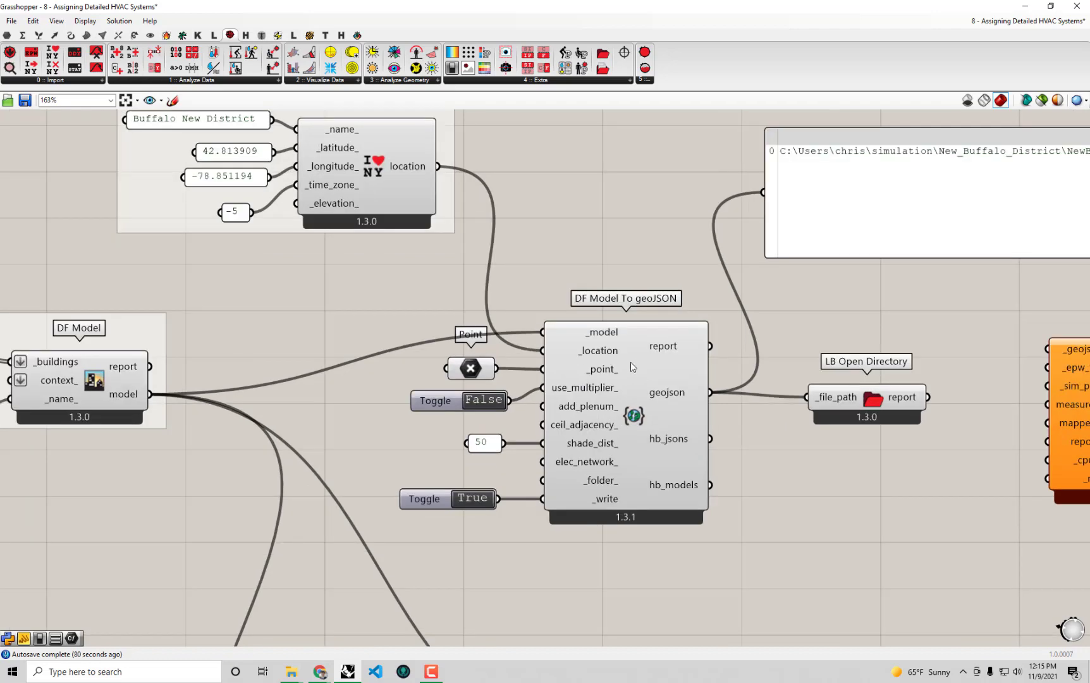
click(608, 356)
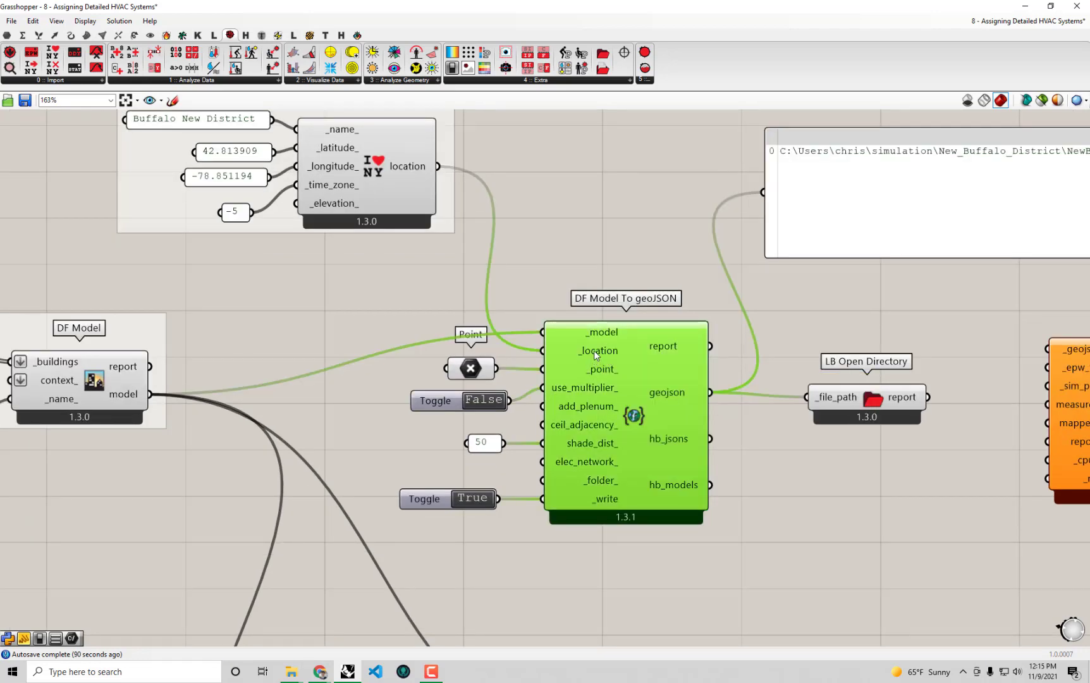
mouse_move(594, 352)
scroll(725, 456, down, 2)
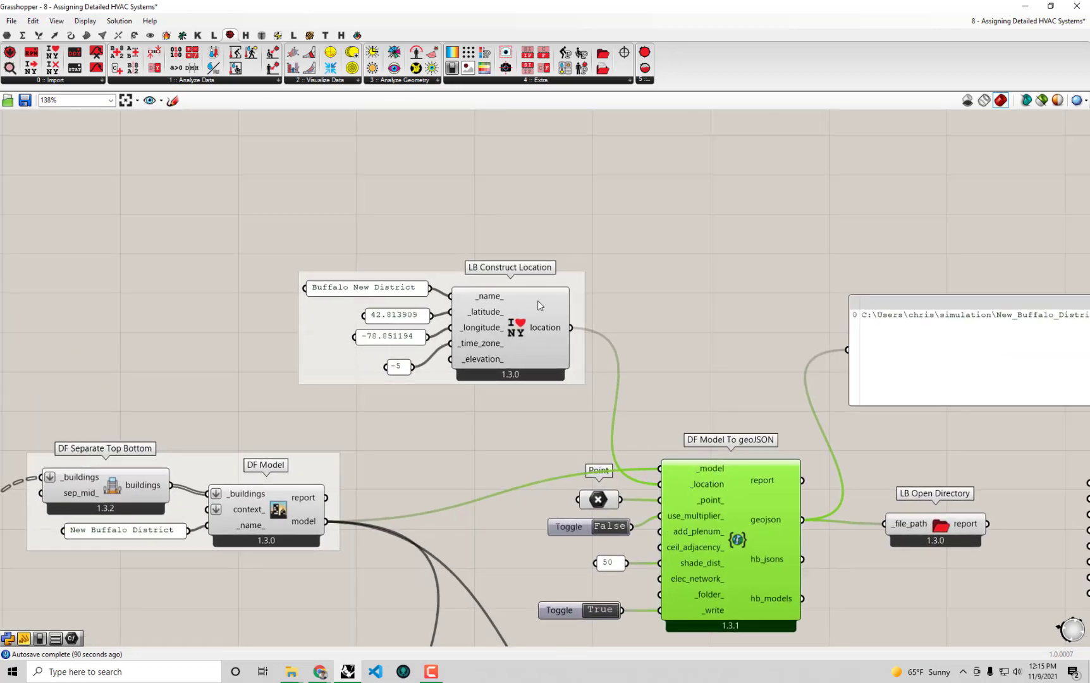
scroll(541, 297, down, 2)
drag(1021, 463, 1028, 456)
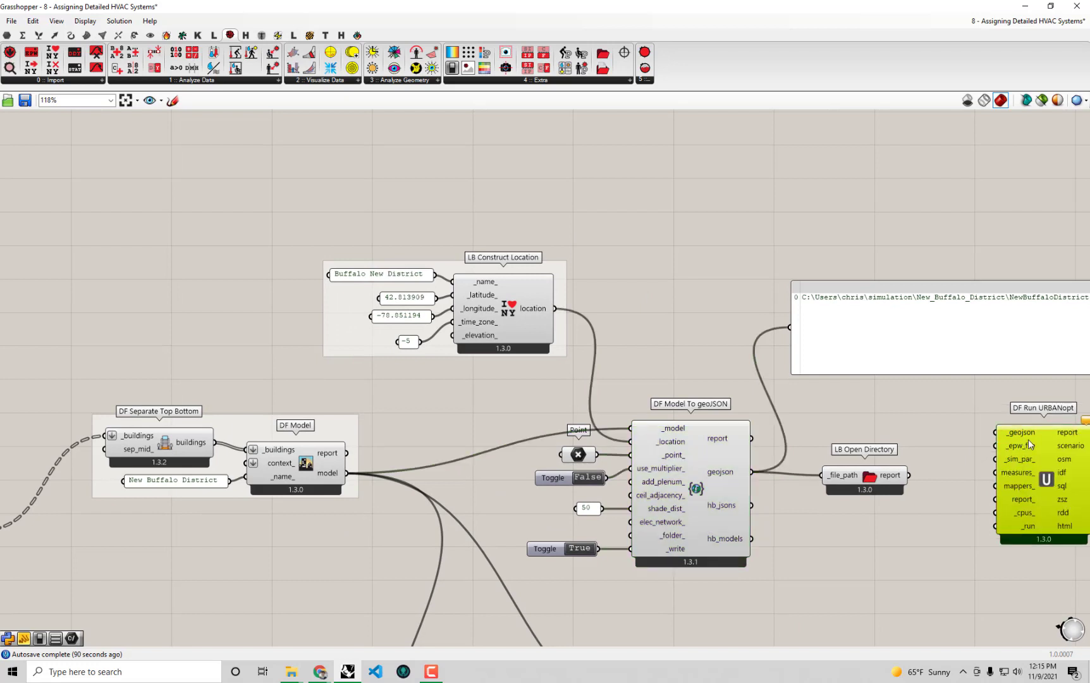
click(878, 478)
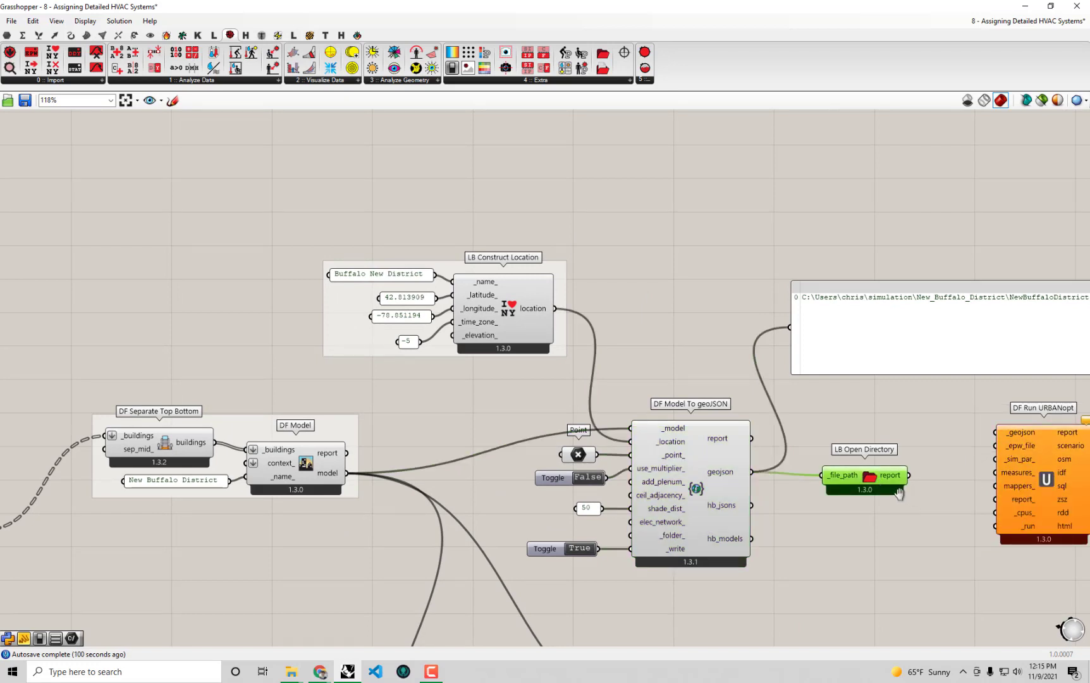
right_drag(898, 493, 873, 488)
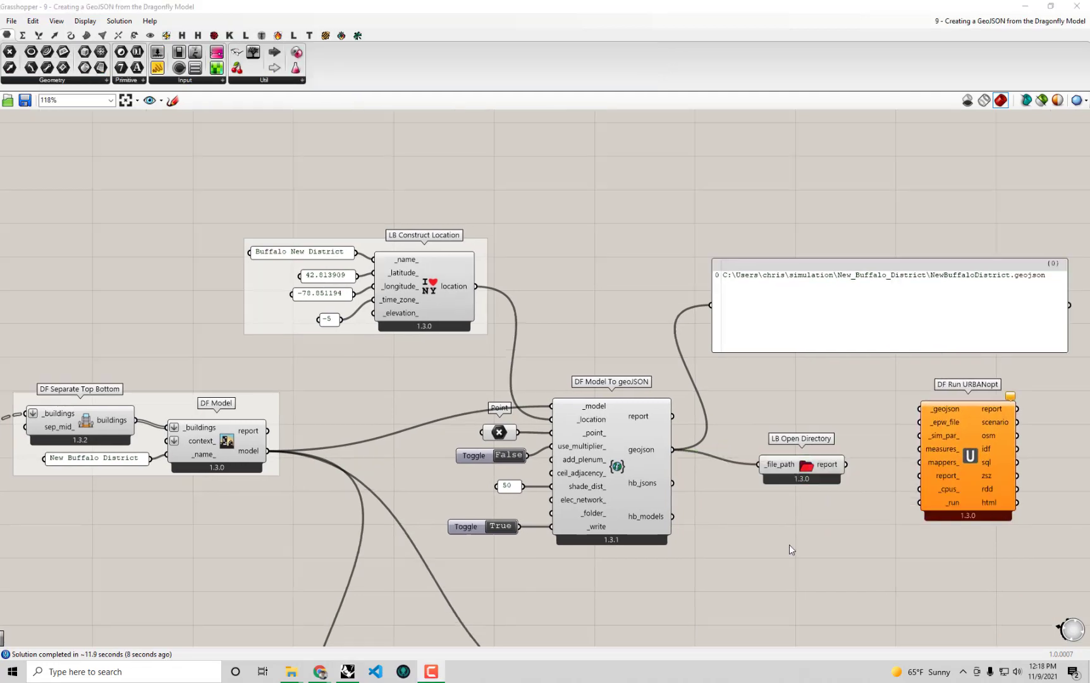
- Delete the LB Open Directory component from the geojson output
click(801, 472)
key(Delete)
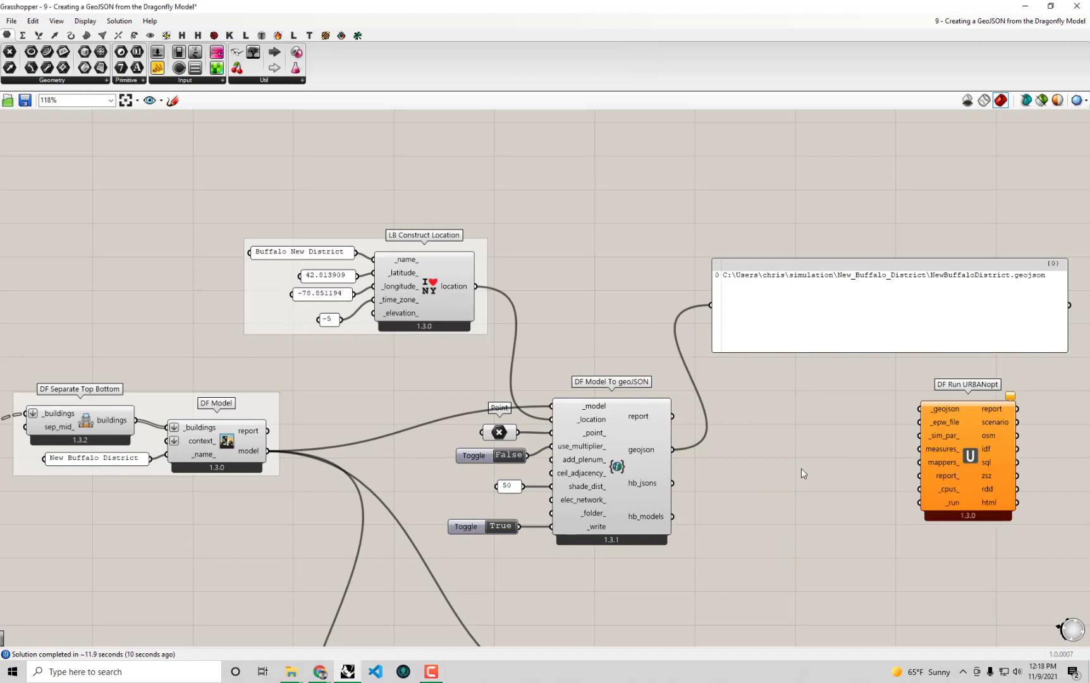
right_drag(800, 508, 772, 508)
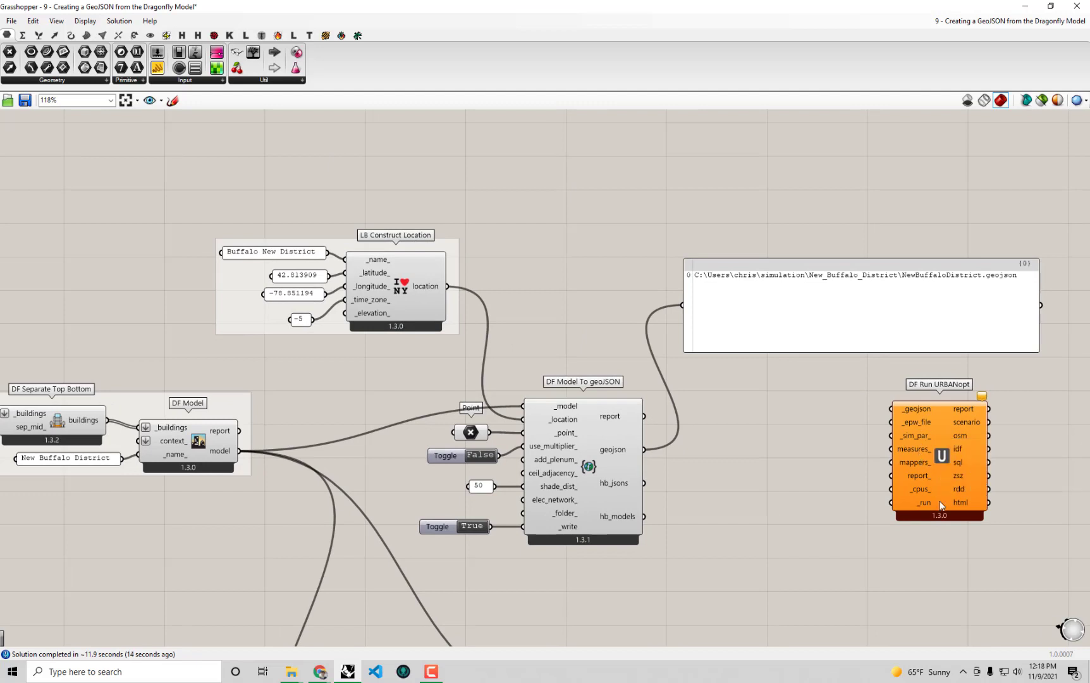
- Add an LB Download Weather component to the canvas just below the LB Construct Location group
click(835, 309)
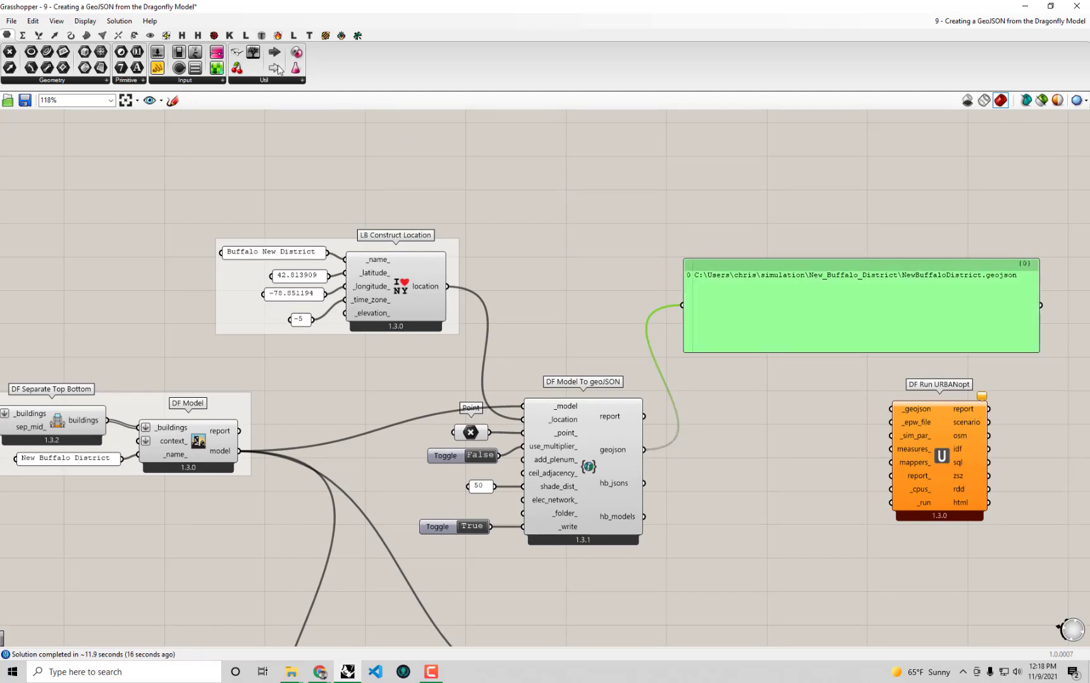
click(213, 35)
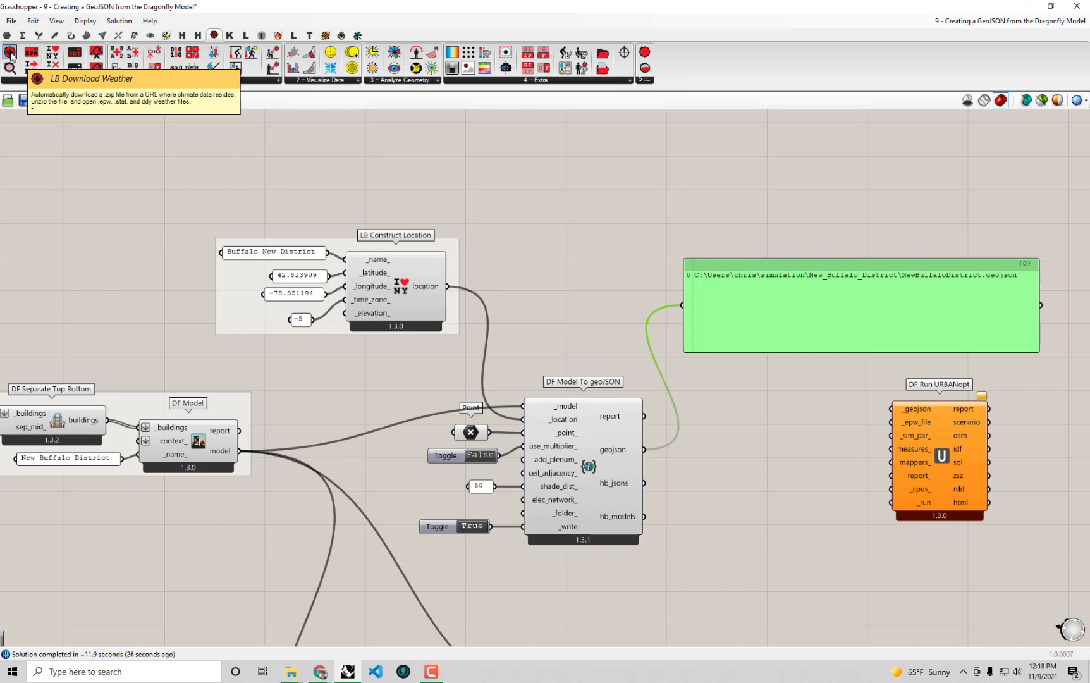
drag(10, 56, 339, 367)
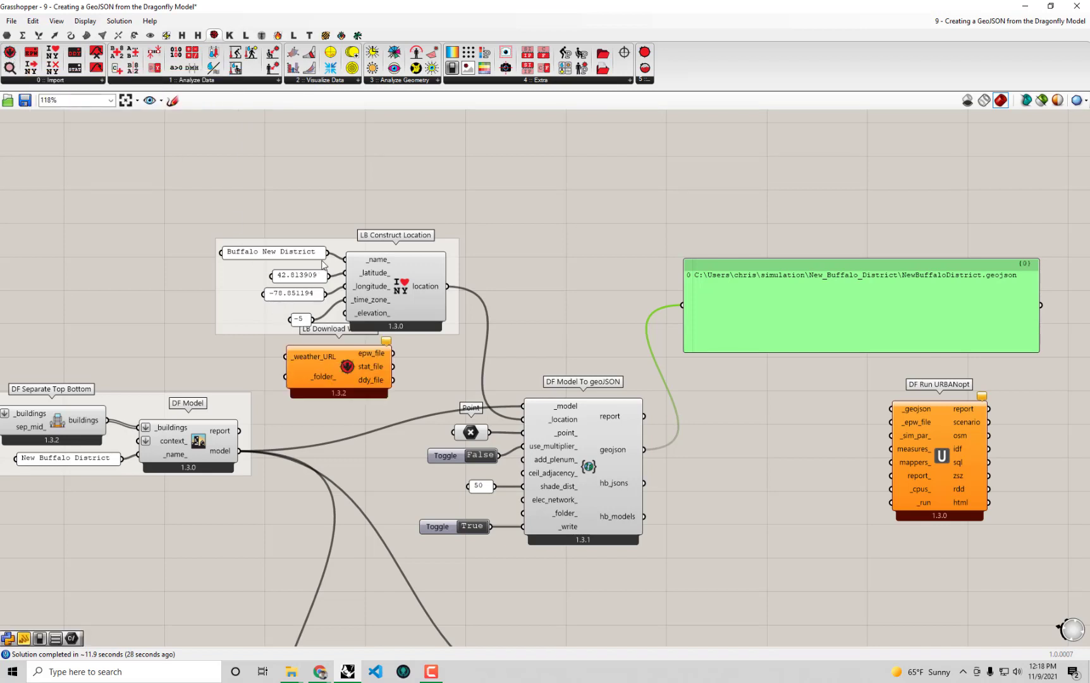
- Move the whole LB Construct Location group higher and place LB Download Weather in the space beneath it
drag(360, 250, 361, 174)
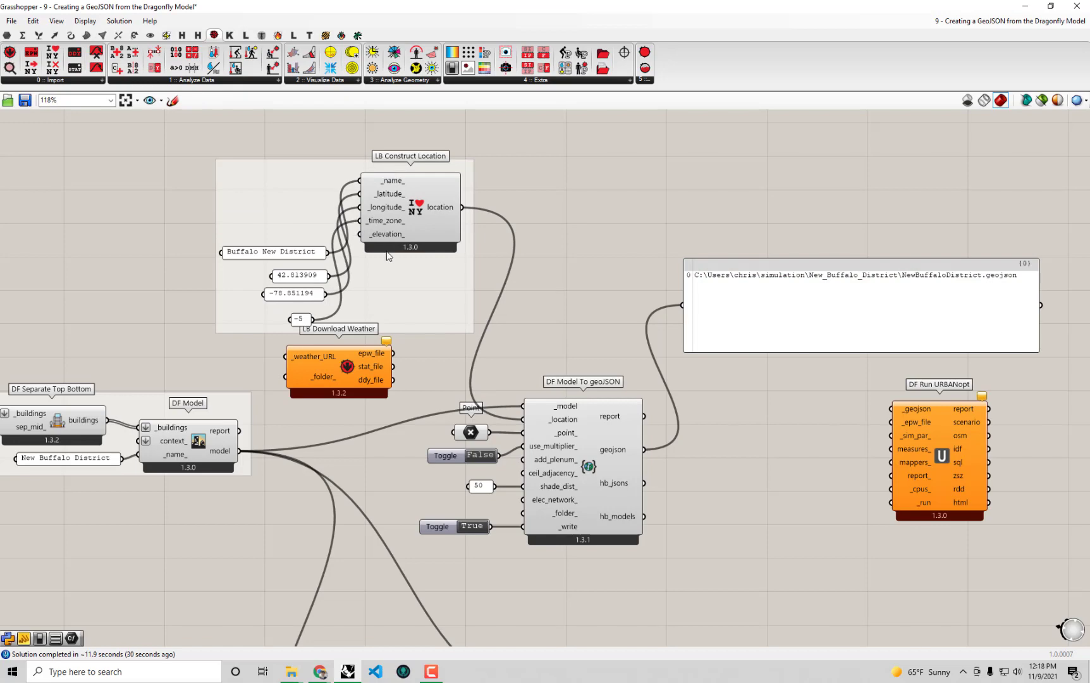
key(ctrl+z)
click(258, 235)
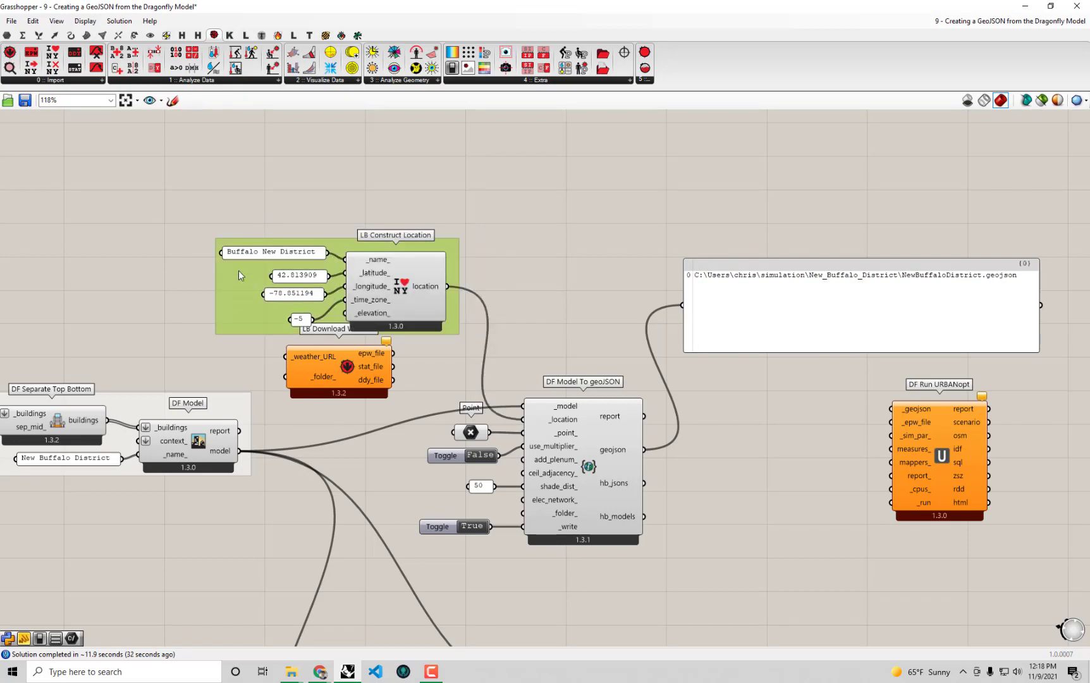
drag(238, 270, 232, 172)
drag(332, 355, 332, 318)
right_drag(332, 318, 389, 354)
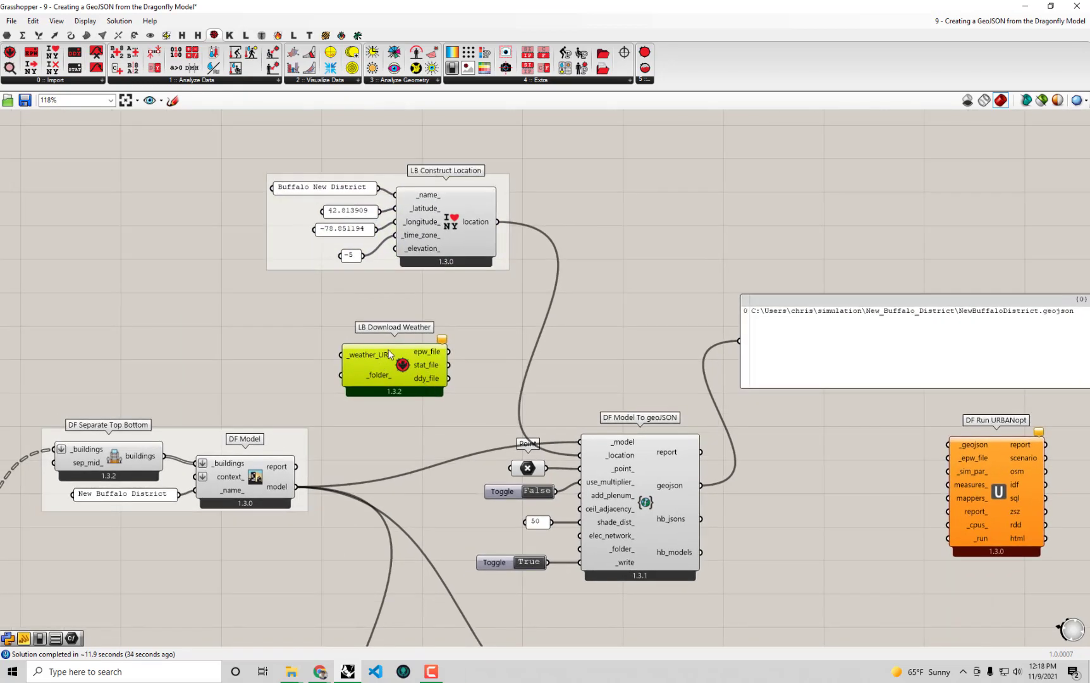
drag(389, 354, 399, 339)
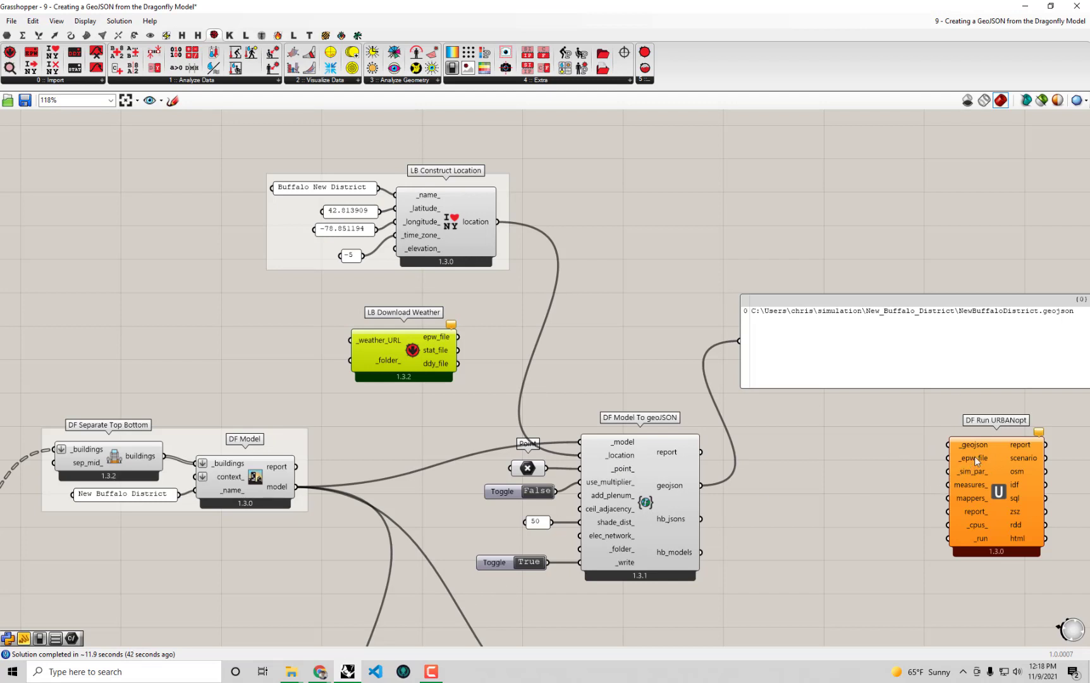
click(625, 395)
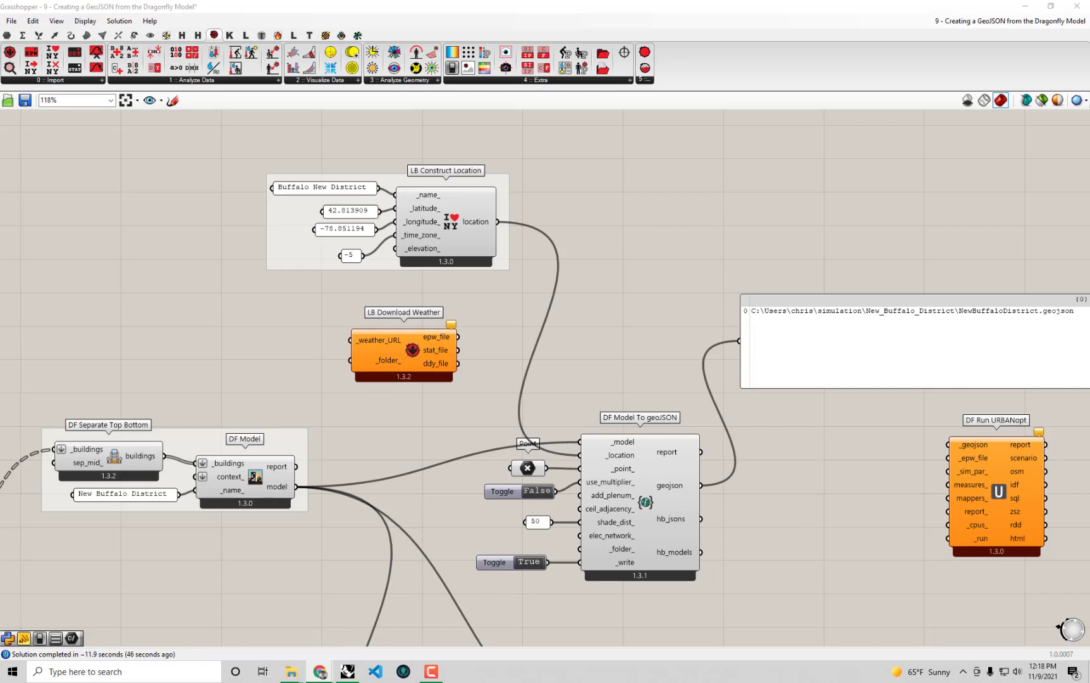
- Switch to Chrome and open the Ladybug Tools EPW map of weather files
click(320, 672)
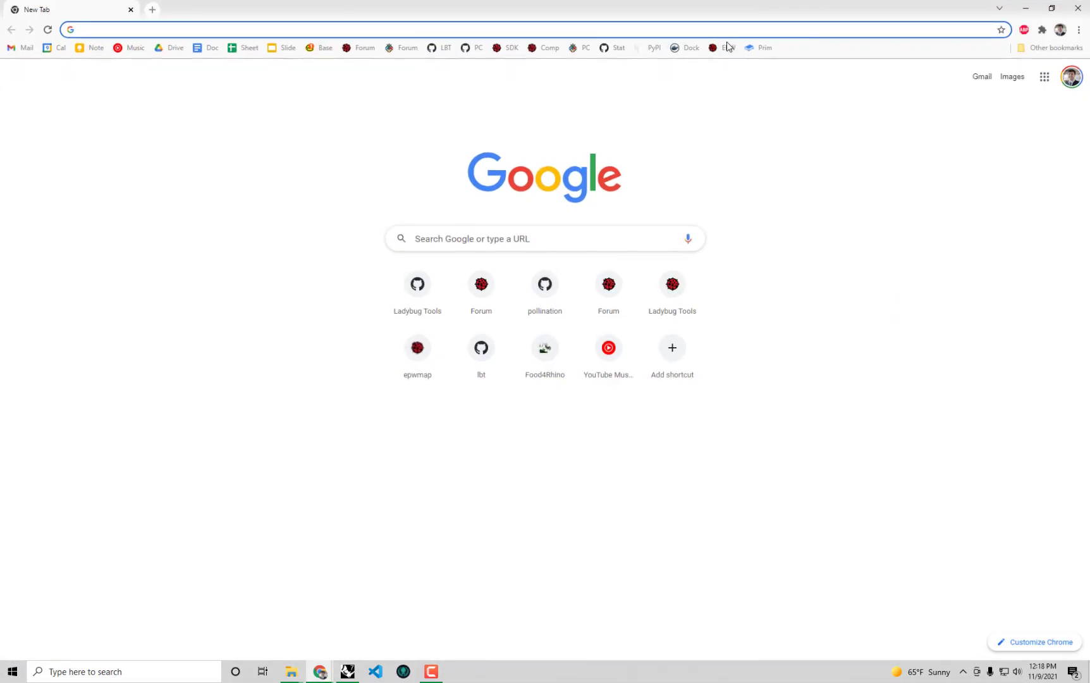
click(725, 48)
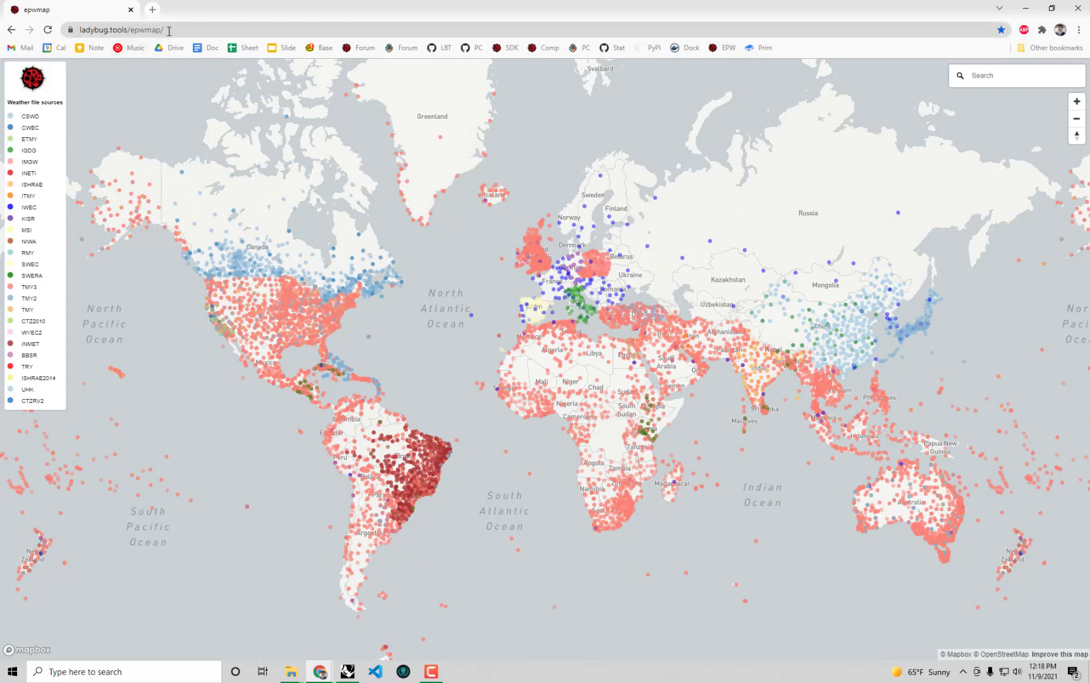
click(193, 29)
click(298, 283)
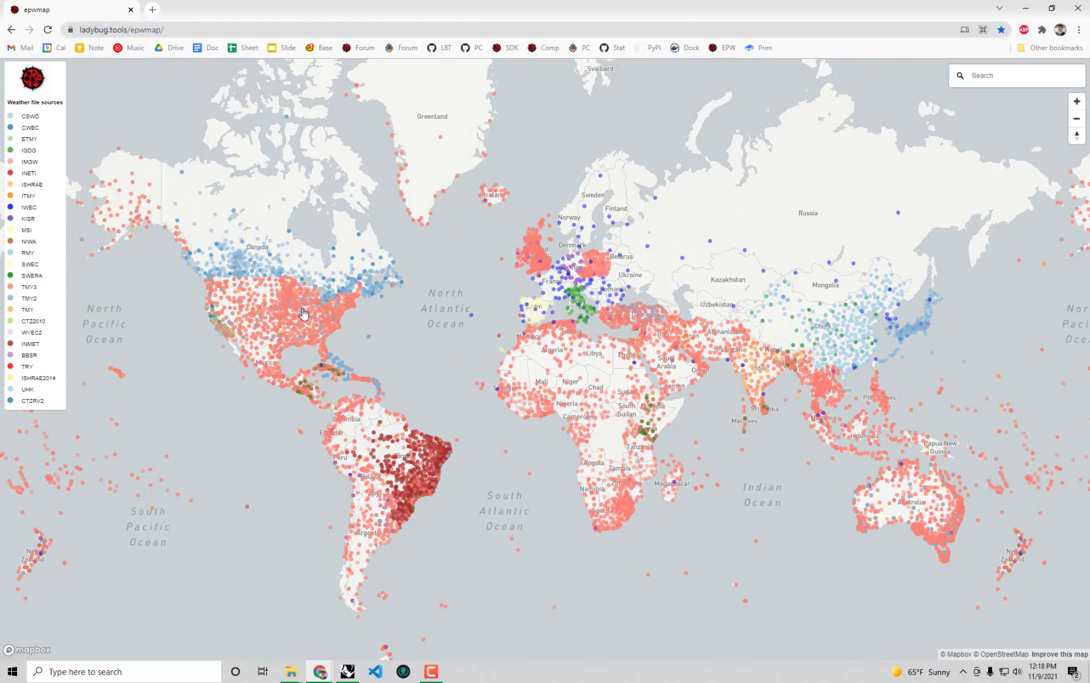
- Find Buffalo on the EPW map, copy the link to its 725280 TMY weather file, and return to Grasshopper
scroll(303, 314, up, 5)
scroll(387, 342, up, 5)
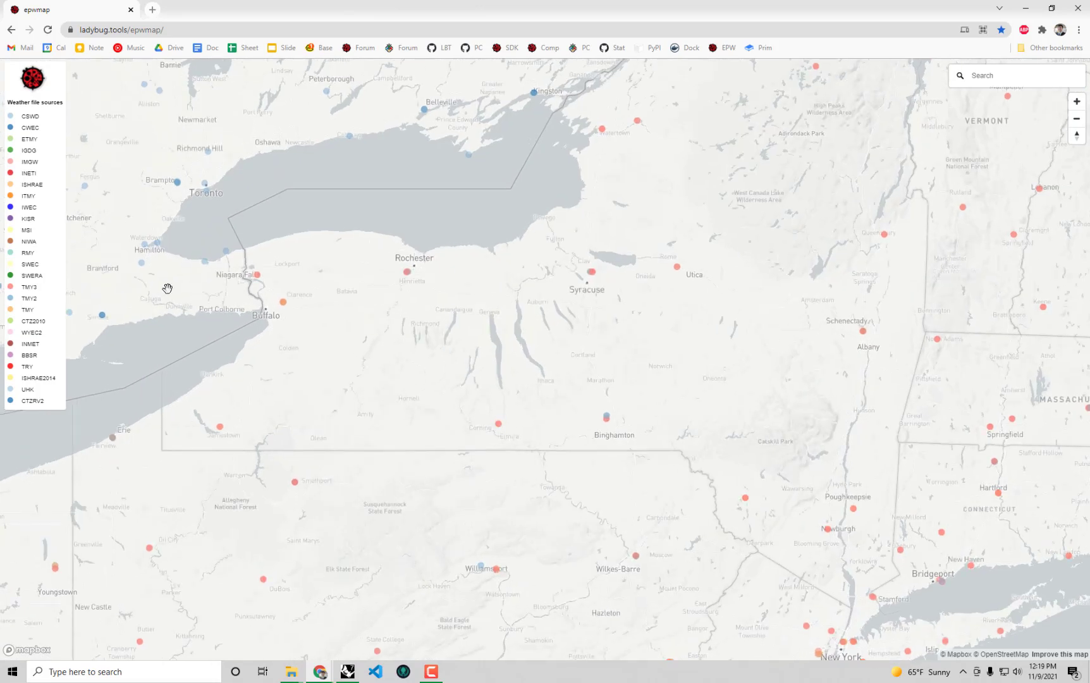
scroll(126, 336, up, 5)
scroll(527, 285, up, 5)
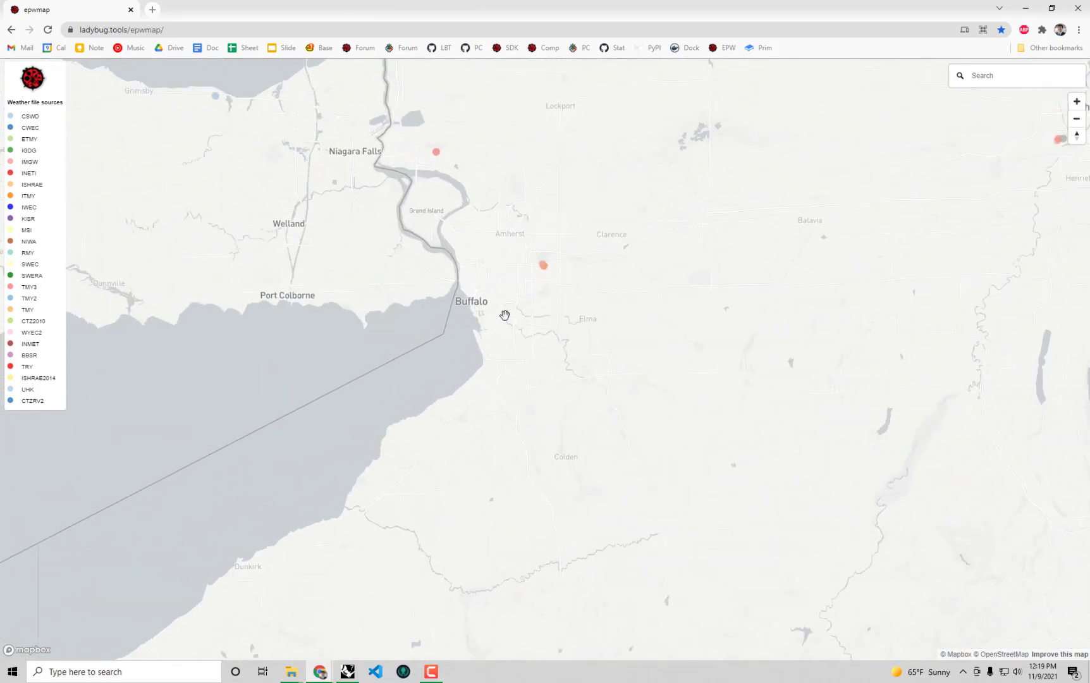
click(547, 268)
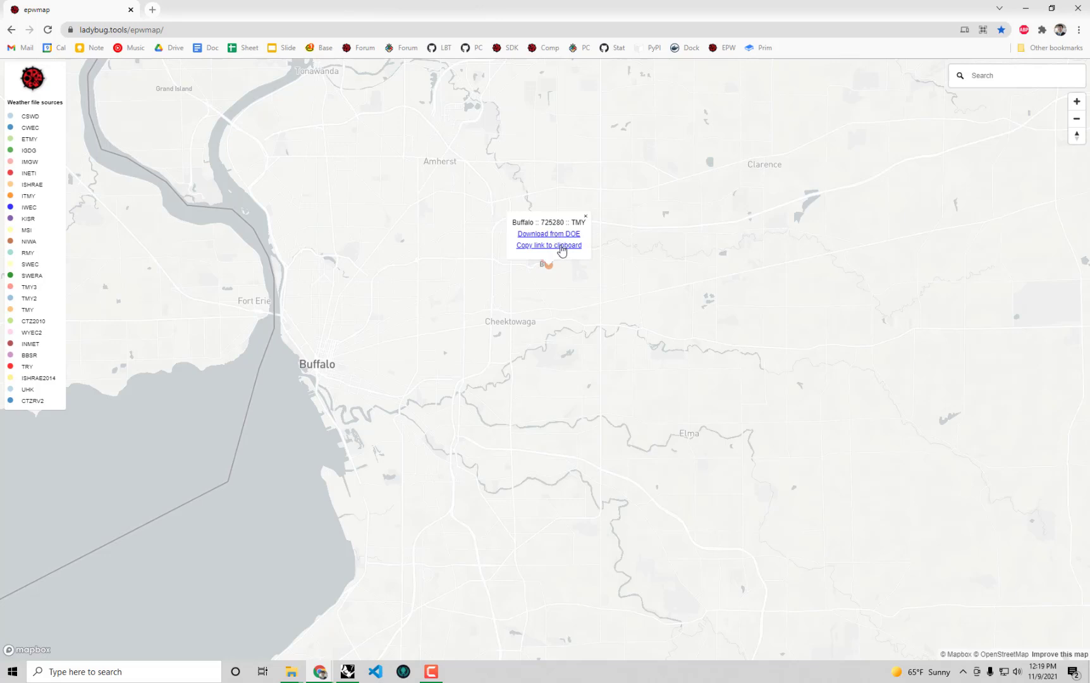
click(1025, 8)
- Add a panel holding the copied Buffalo TMY link and connect it to the _weather_URL input of LB Download Weather
right_drag(146, 304, 208, 296)
double_click(146, 317)
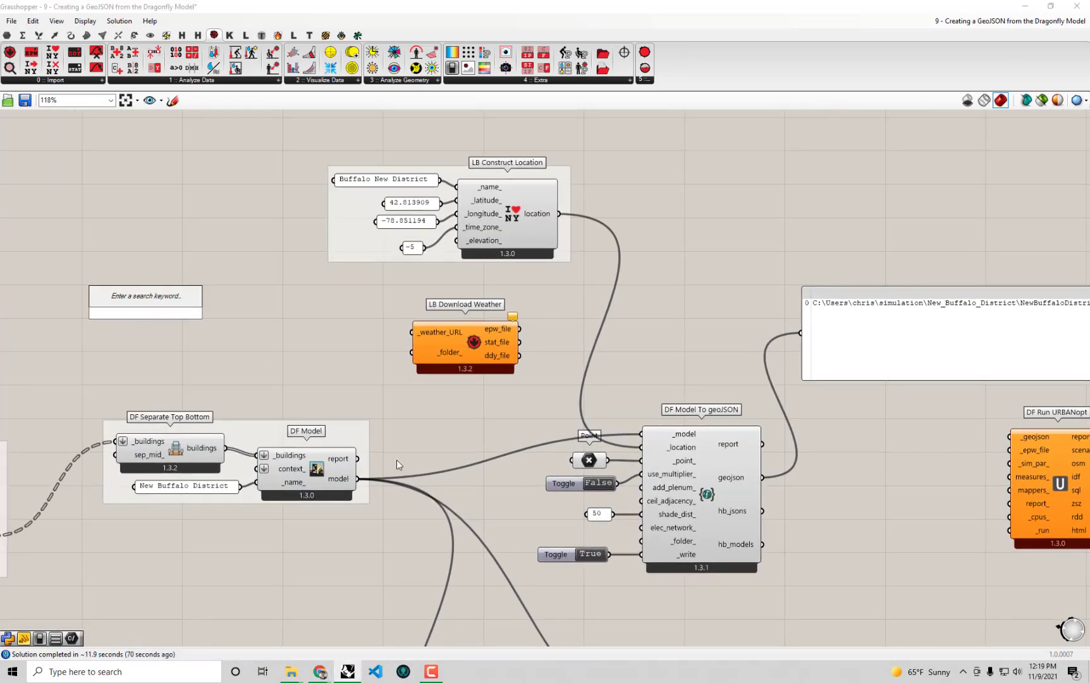
text(")
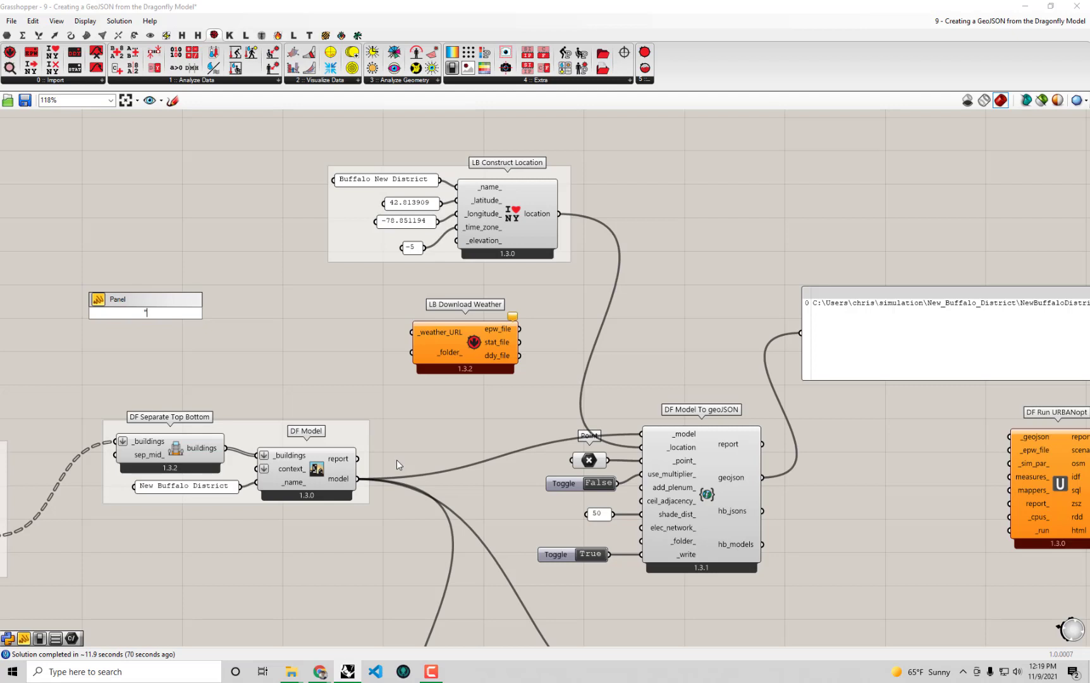
key(ctrl+v)
key(Return)
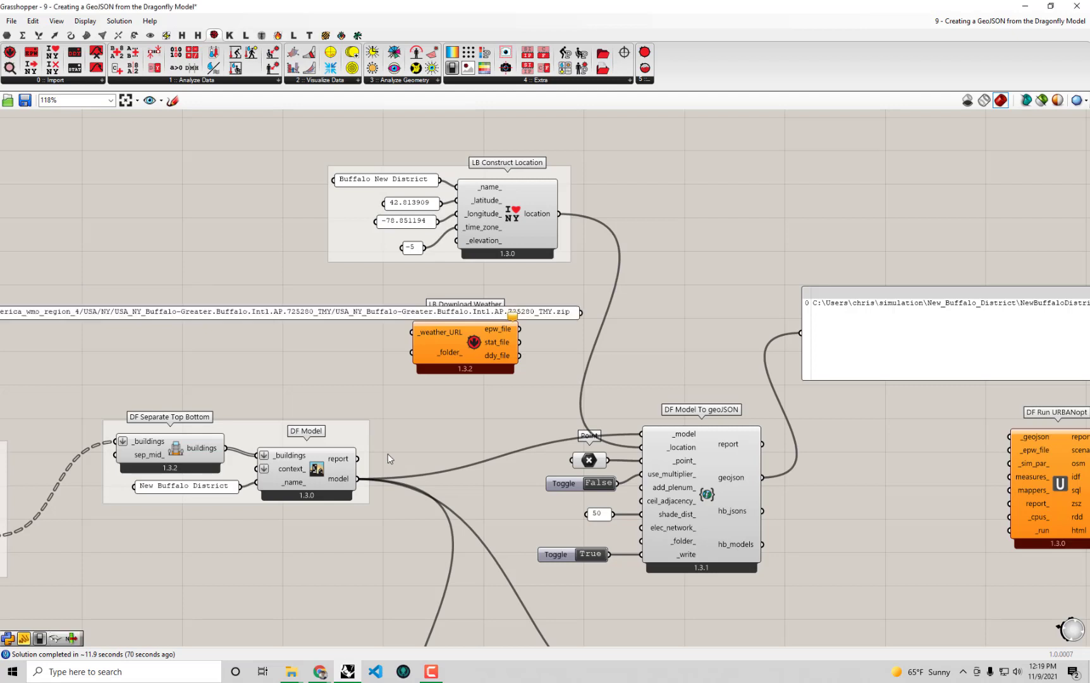
drag(427, 316, 582, 295)
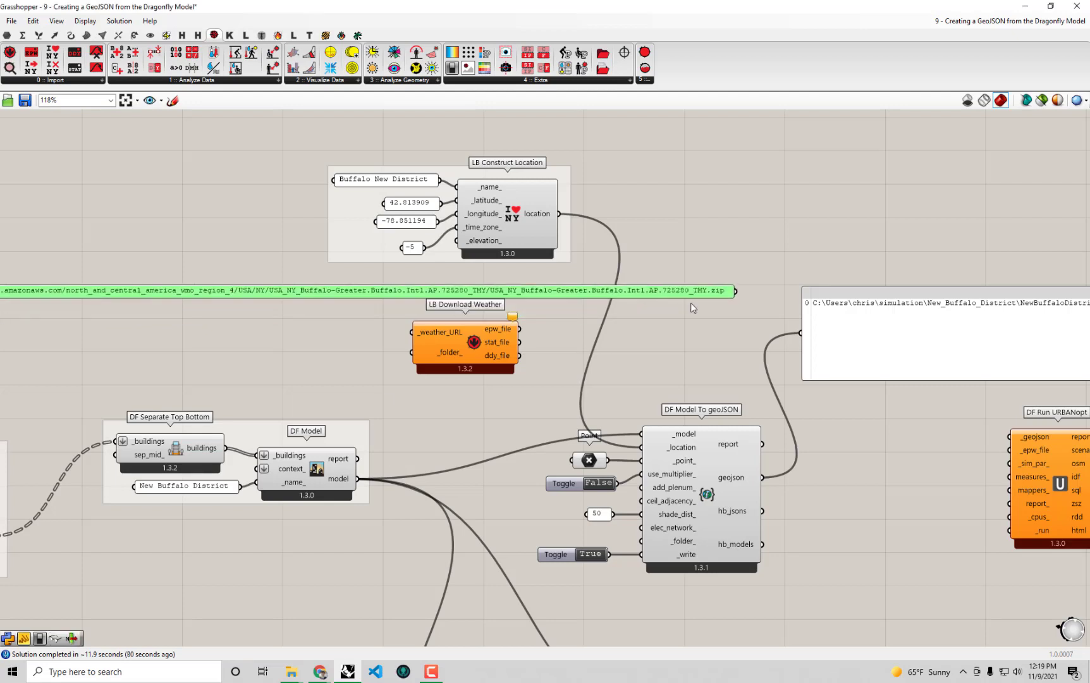
drag(733, 295, 411, 332)
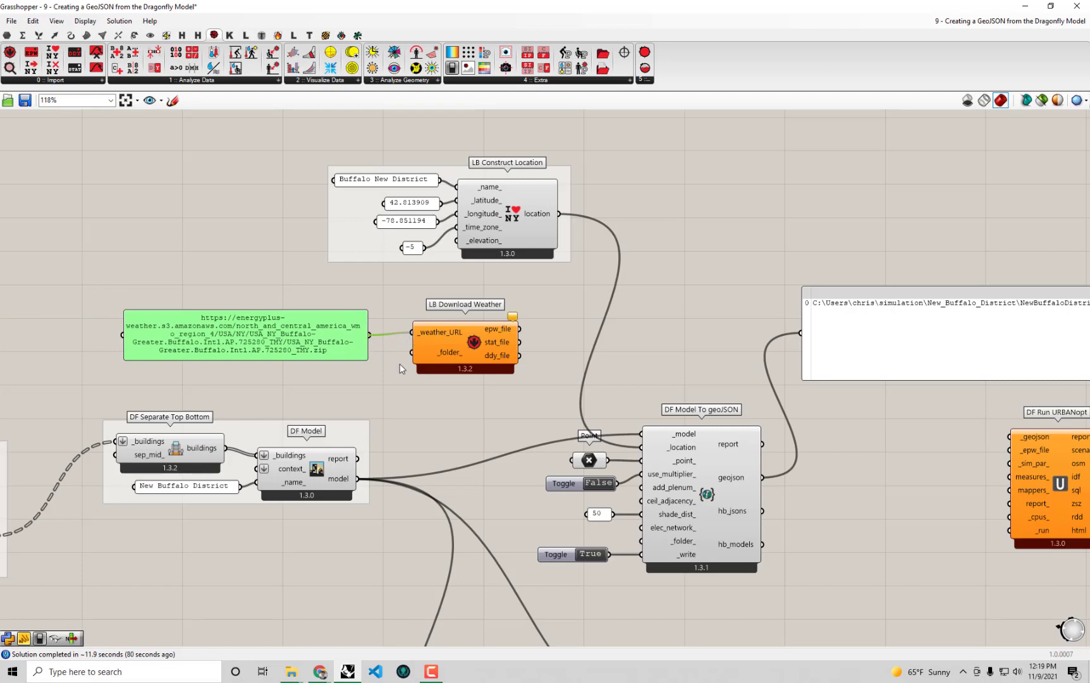
- Connect the epw_file output of LB Download Weather to the large text panel to read the downloaded file's path
click(487, 345)
right_drag(514, 331, 452, 332)
drag(442, 324, 758, 344)
drag(826, 346, 751, 314)
click(551, 359)
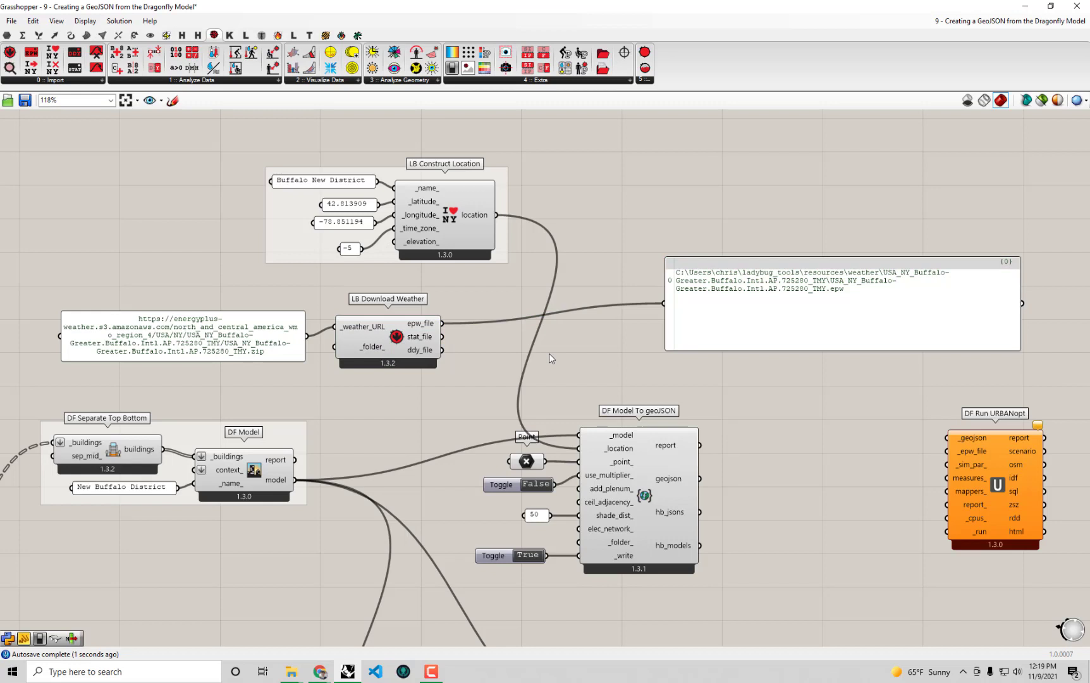
click(371, 345)
right_drag(492, 348, 435, 339)
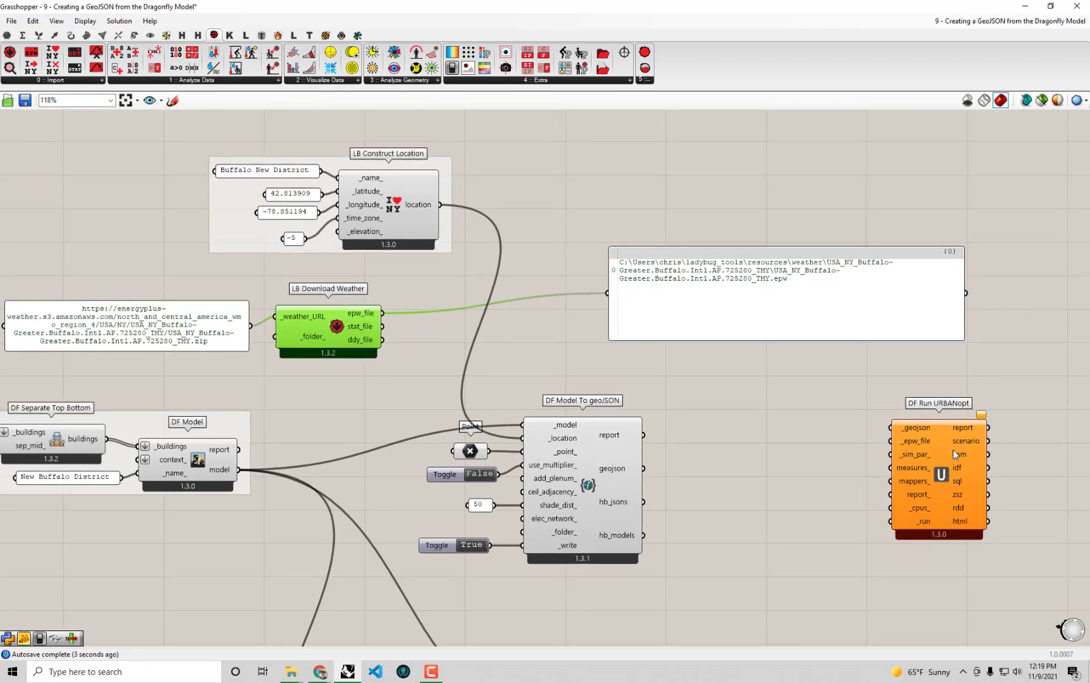
click(653, 388)
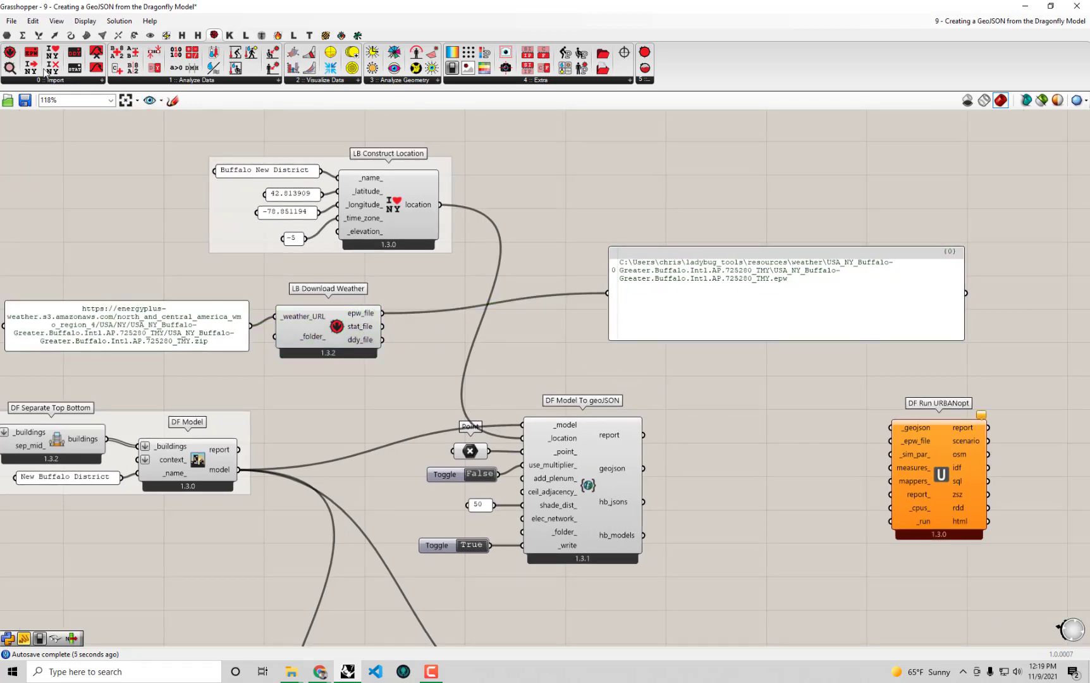
- Try an LB Import Location component fed by epw_file as the location source for DF Model To geoJSON, and delete it
drag(33, 68, 453, 356)
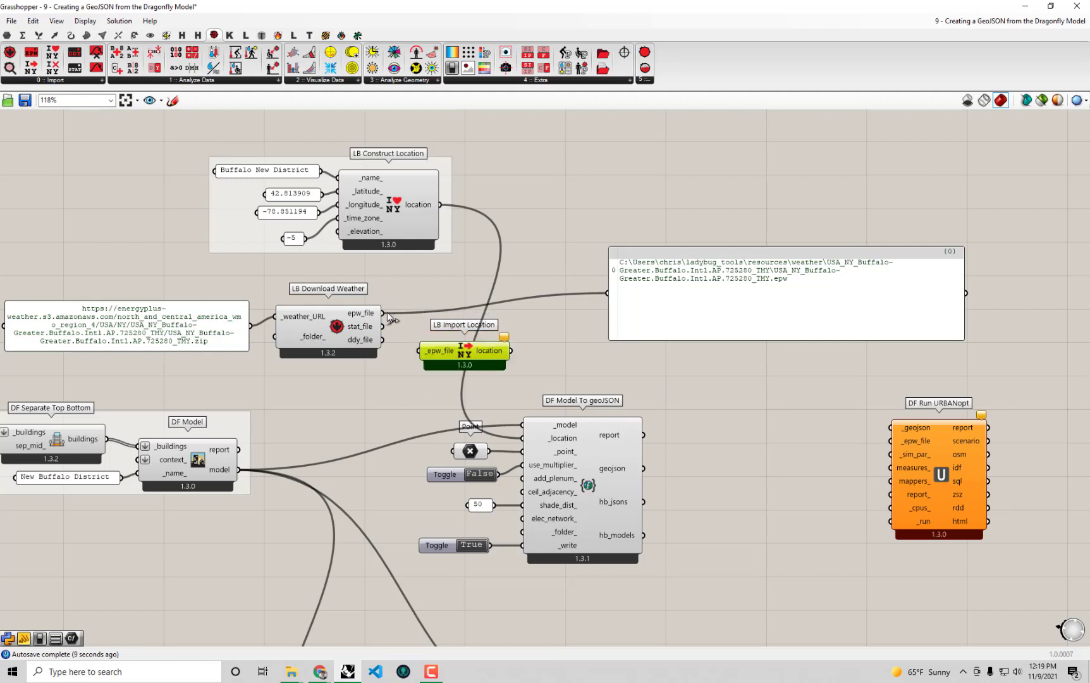
drag(383, 313, 467, 368)
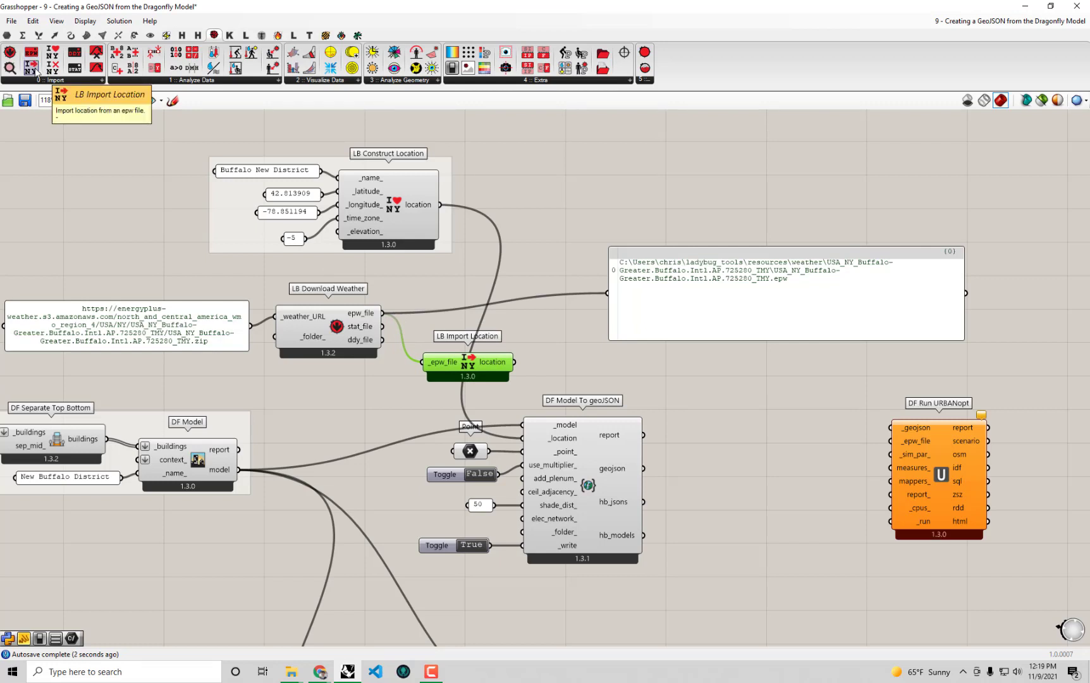
drag(515, 361, 531, 449)
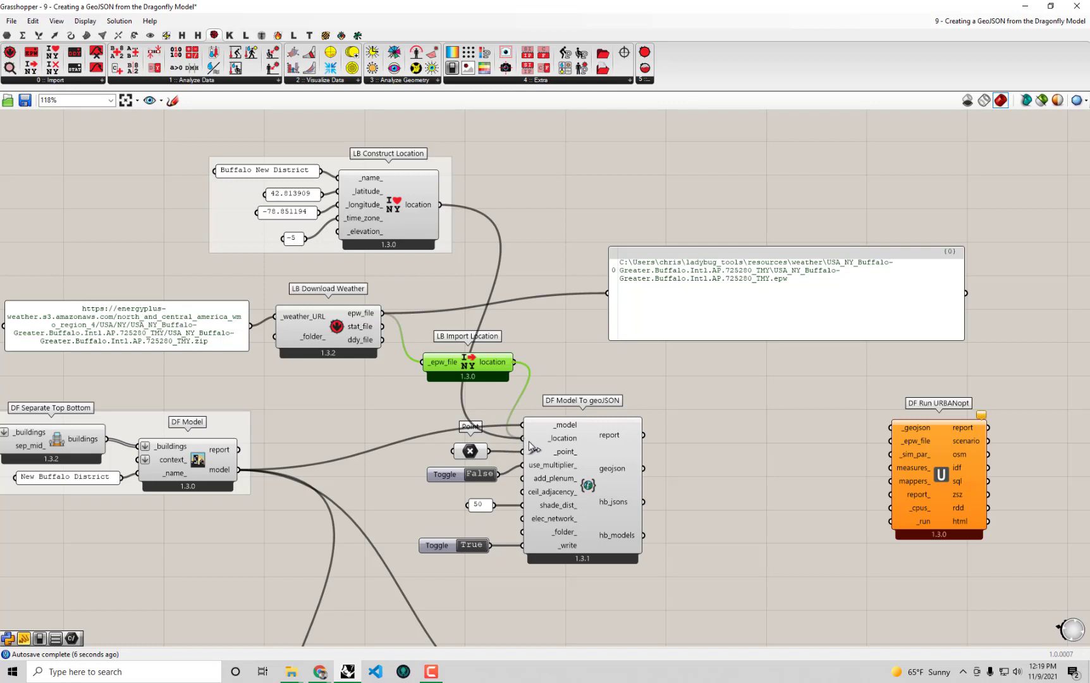
key(ctrl+z)
drag(495, 365, 494, 352)
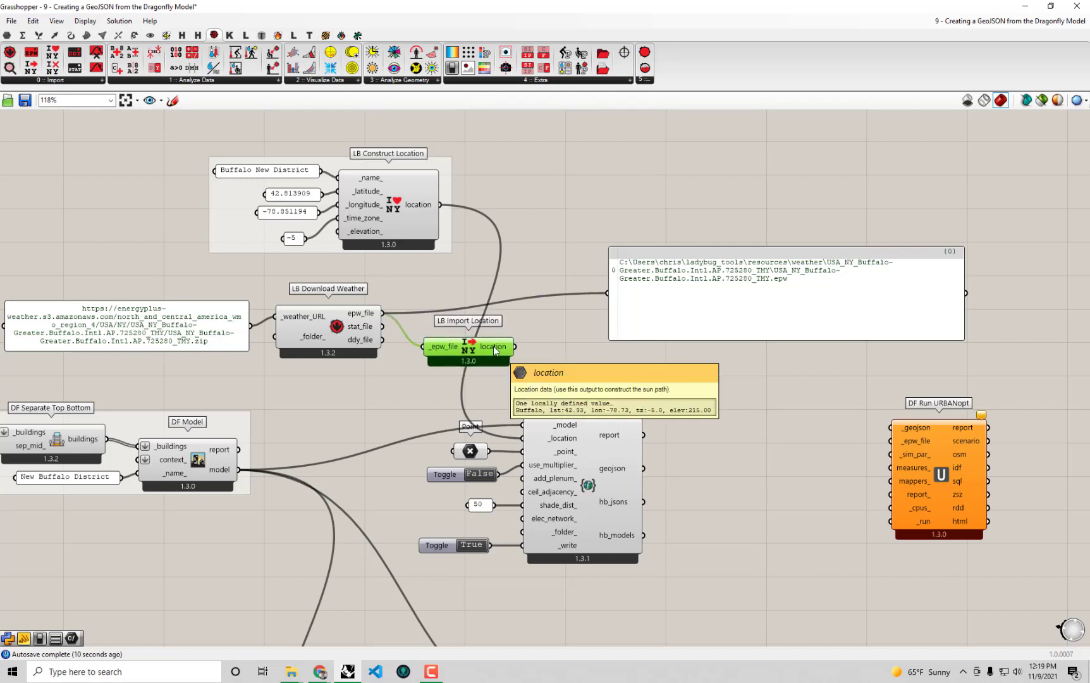
key(Delete)
- Shift the large text panel slightly and group LB Download Weather with its weather URL panel
drag(720, 315, 694, 339)
right_drag(393, 365, 484, 363)
drag(484, 363, 209, 287)
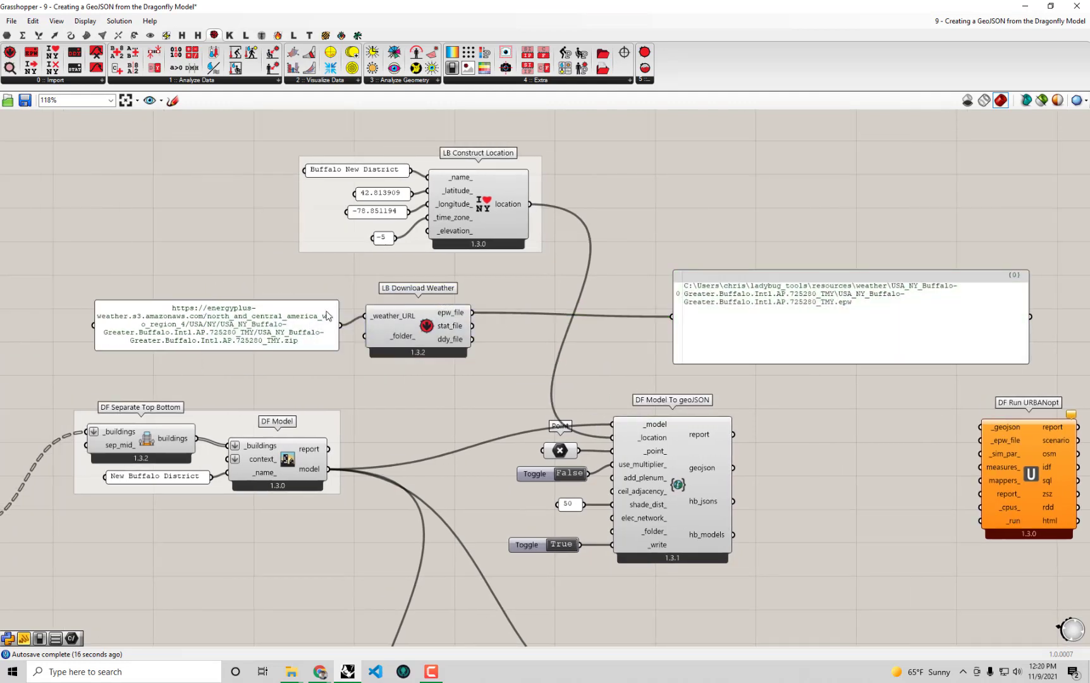
drag(412, 378, 260, 304)
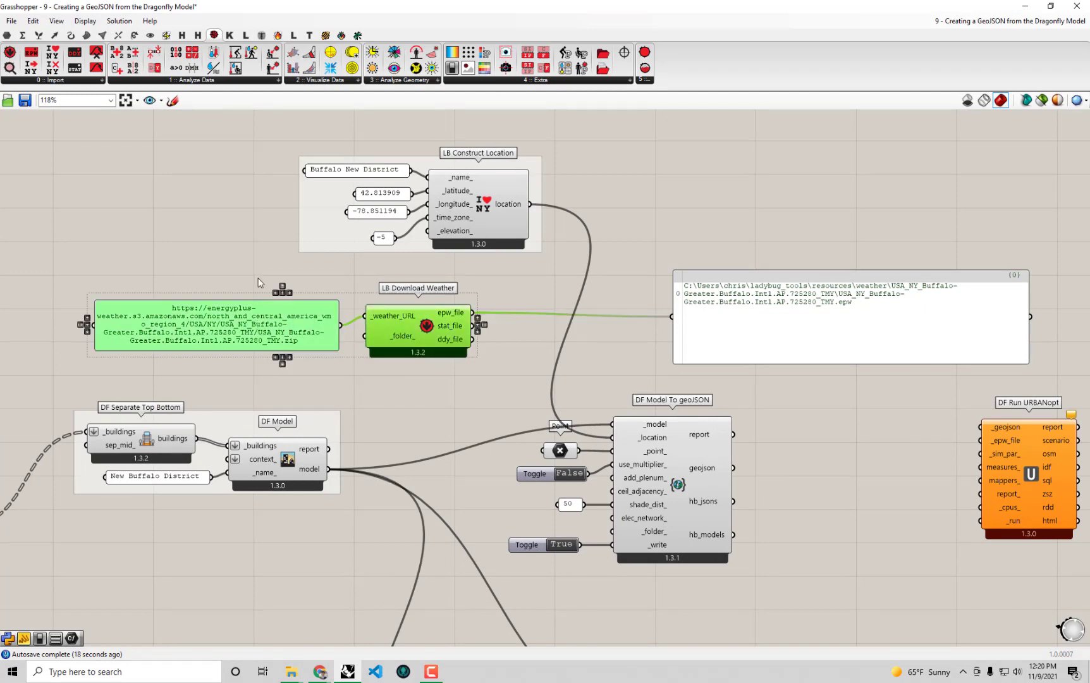
right_click(202, 253)
click(251, 345)
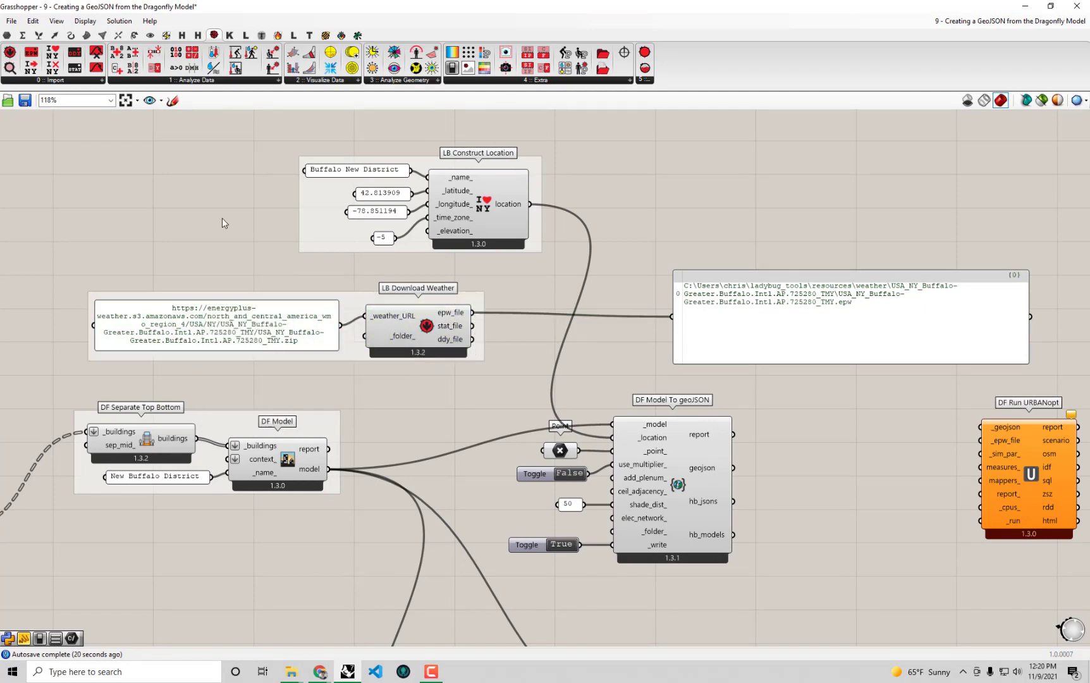
- Reconnect the large text panel to the geojson output of DF Model To geoJSON and place it above DF Run URBANopt
scroll(222, 223, down, 2)
drag(709, 321, 716, 312)
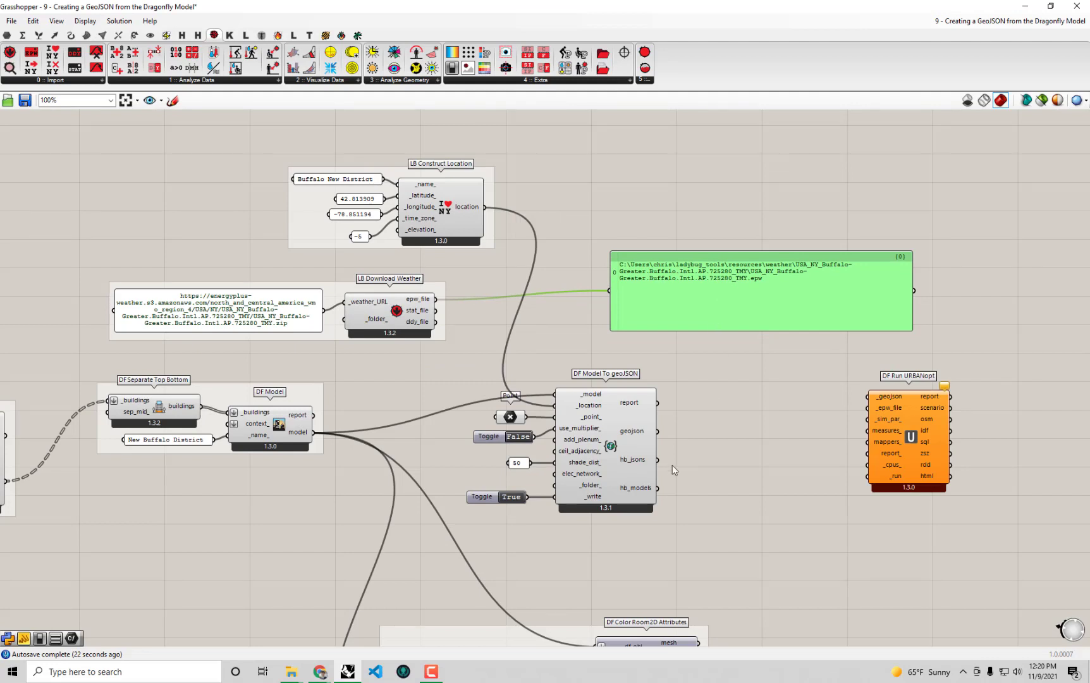
drag(656, 432, 610, 290)
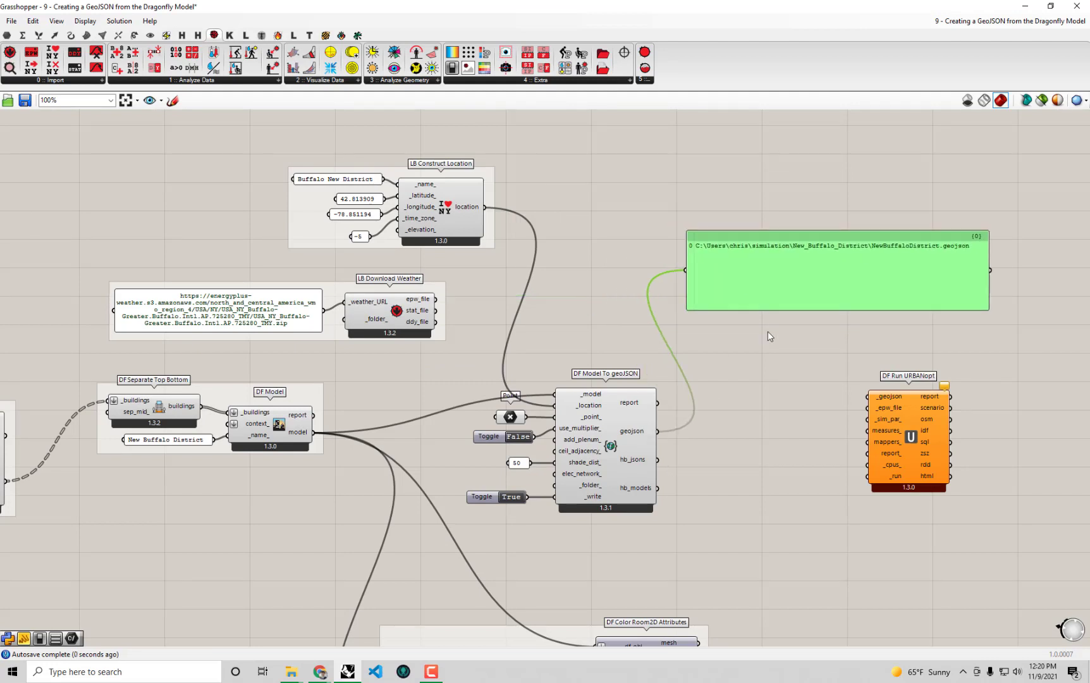
right_drag(737, 366, 673, 339)
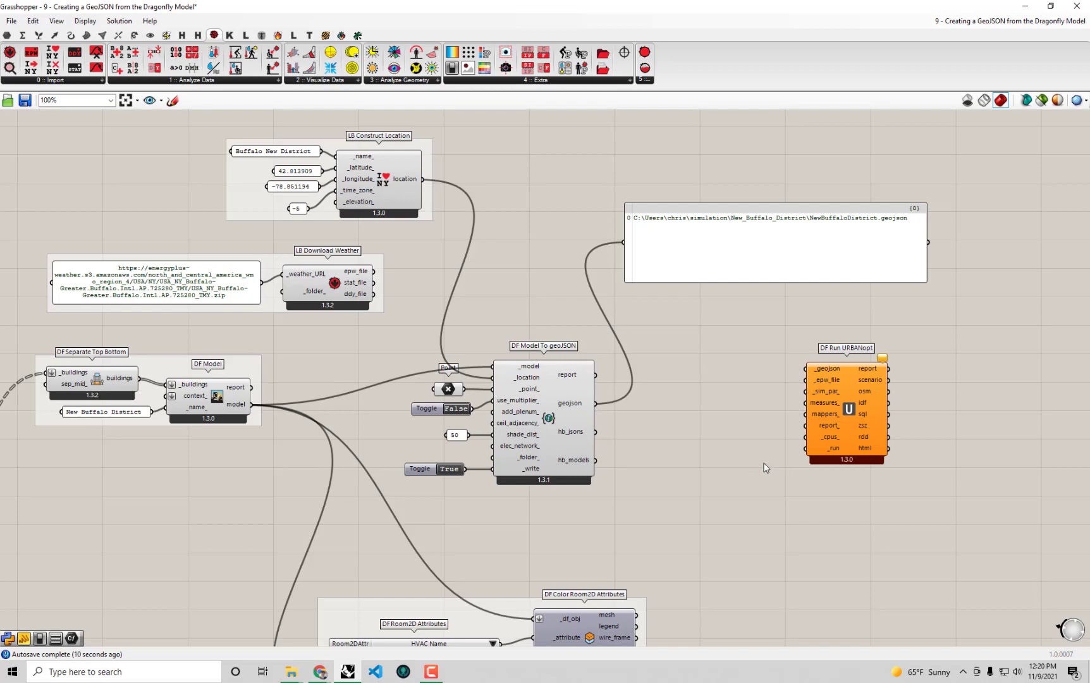
scroll(768, 468, up, 2)
right_drag(793, 471, 776, 481)
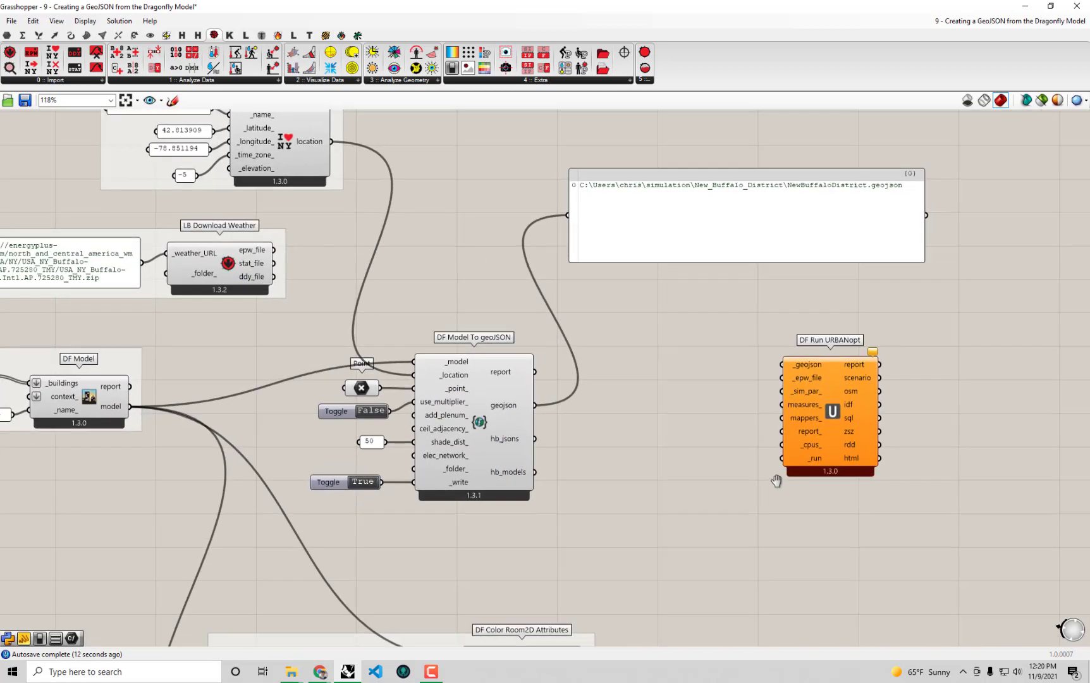